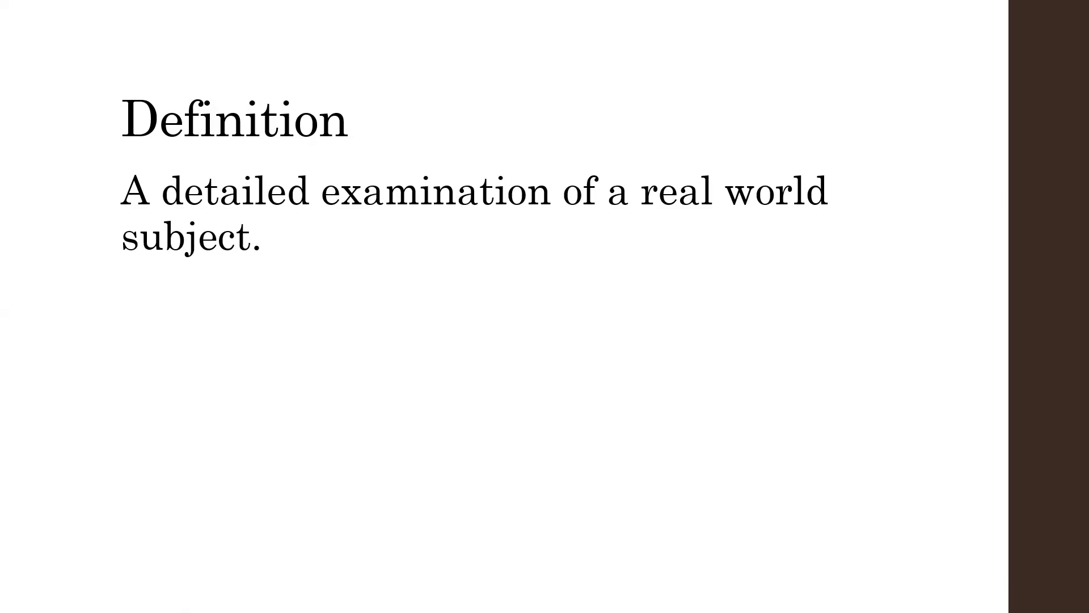
Step: Leave the slide show, switch to SAP and start transaction ME21N to create a purchase order
{"action": "left_click", "coordinate": [688, 181]}
{"action": "left_click", "coordinate": [687, 182]}
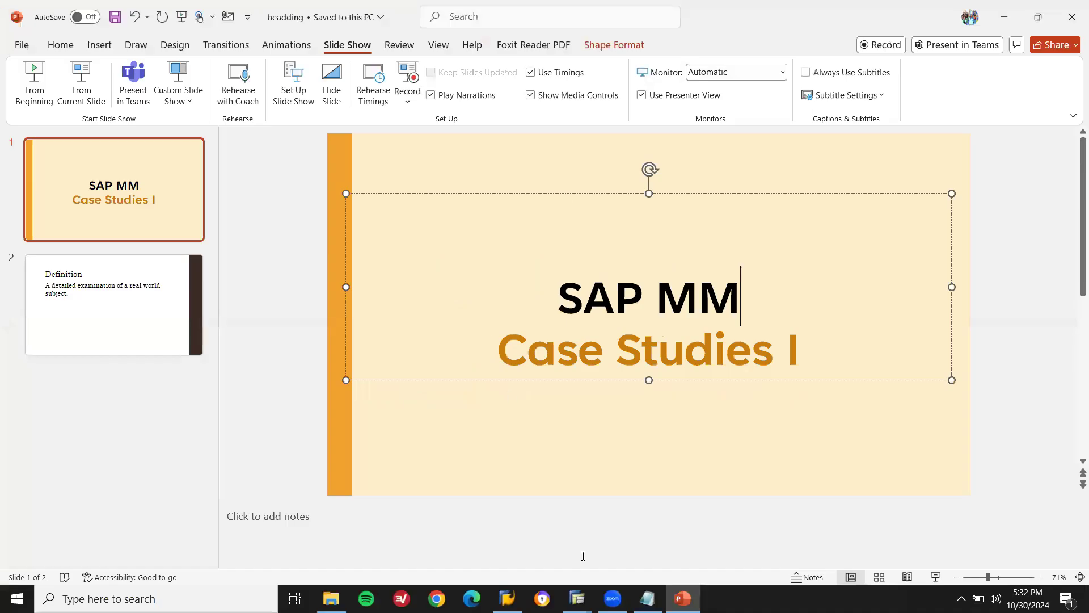
{"action": "left_click", "coordinate": [577, 599]}
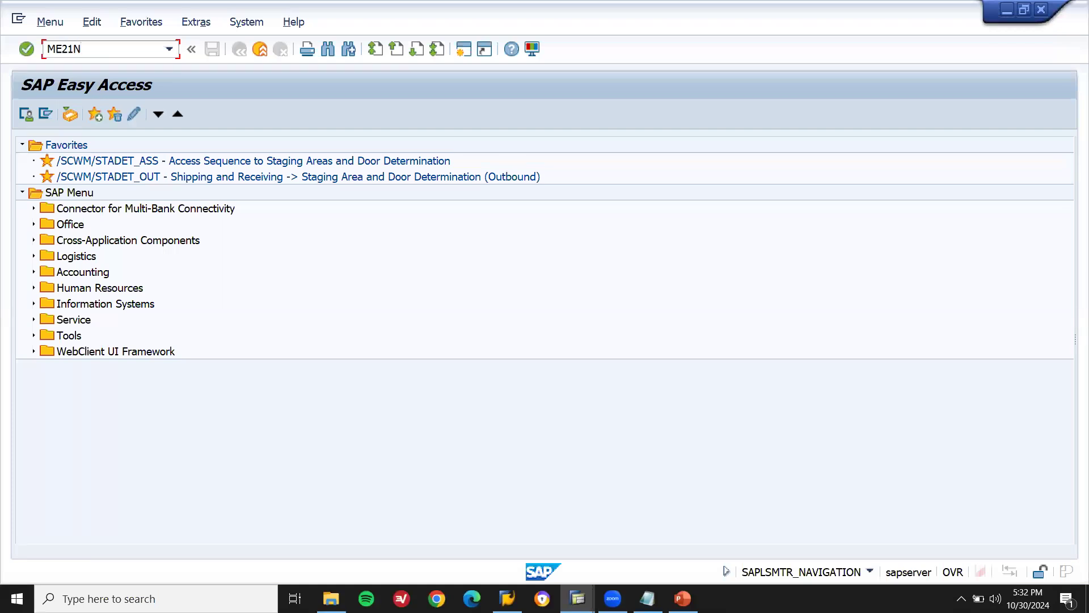
{"action": "key", "text": "Return"}
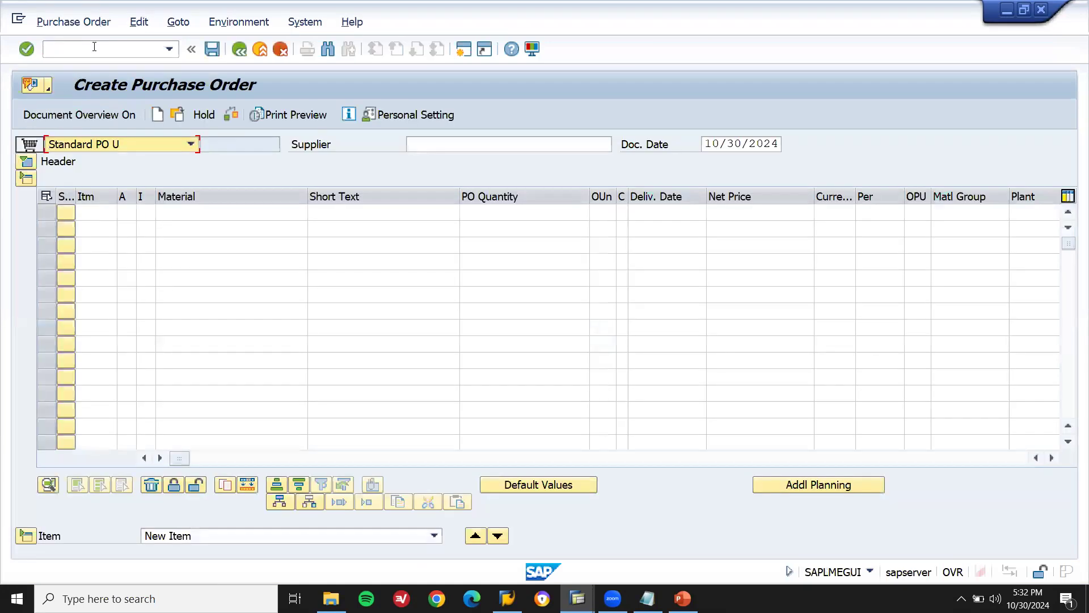
Step: Enter ZXC SUPPLIER as the supplier, with purchasing organization YN01, purchasing group 001 and company code GB10
{"action": "left_click", "coordinate": [437, 149]}
{"action": "key", "text": "Down"}
{"action": "key", "text": "Return"}
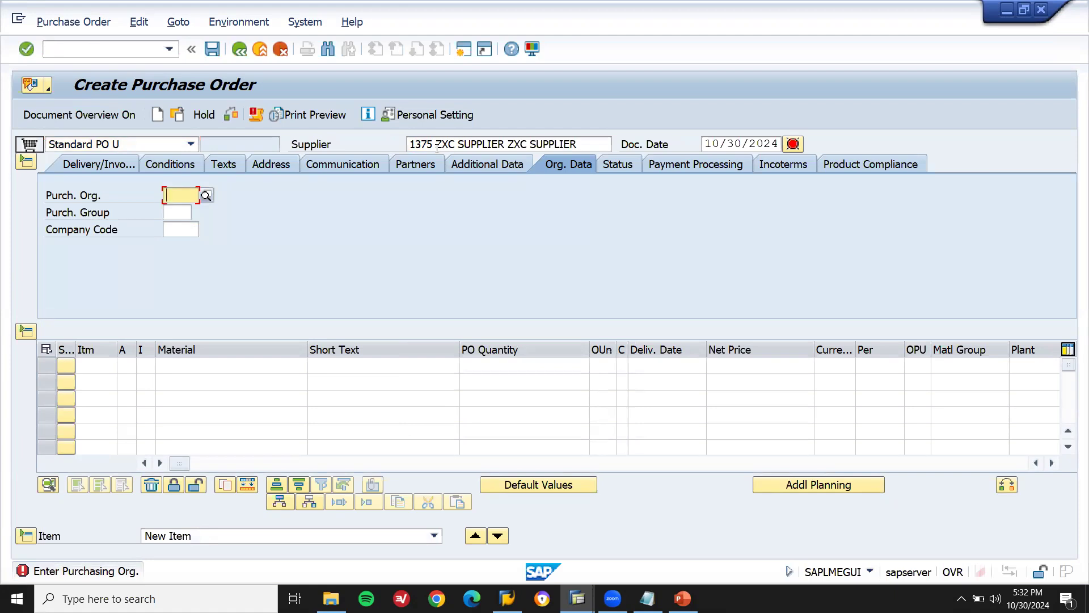
{"action": "key", "text": "Down"}
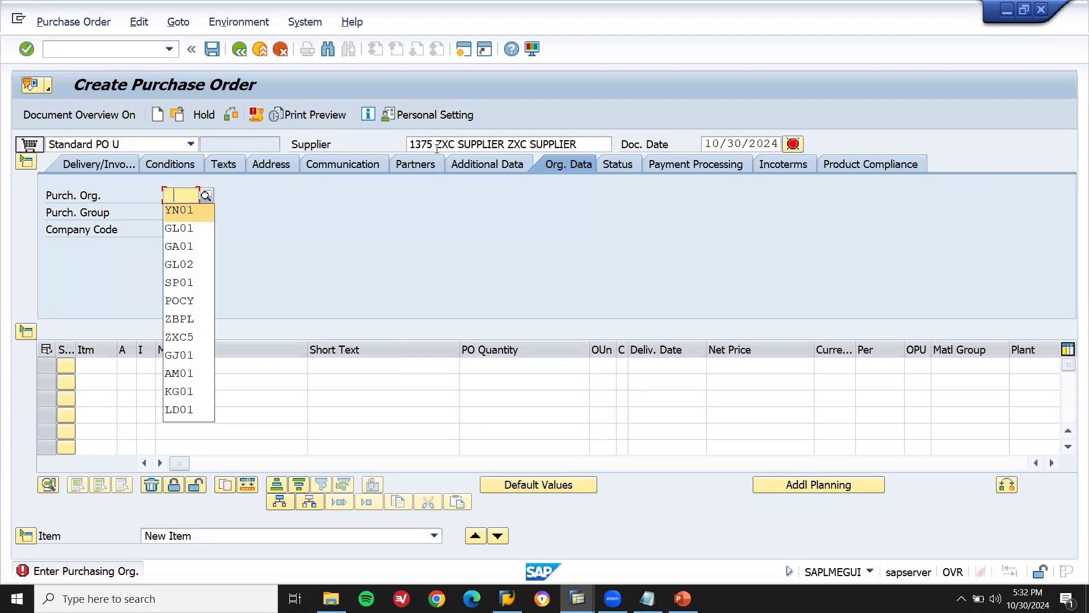
{"action": "key", "text": "Return"}
{"action": "key", "text": "Down"}
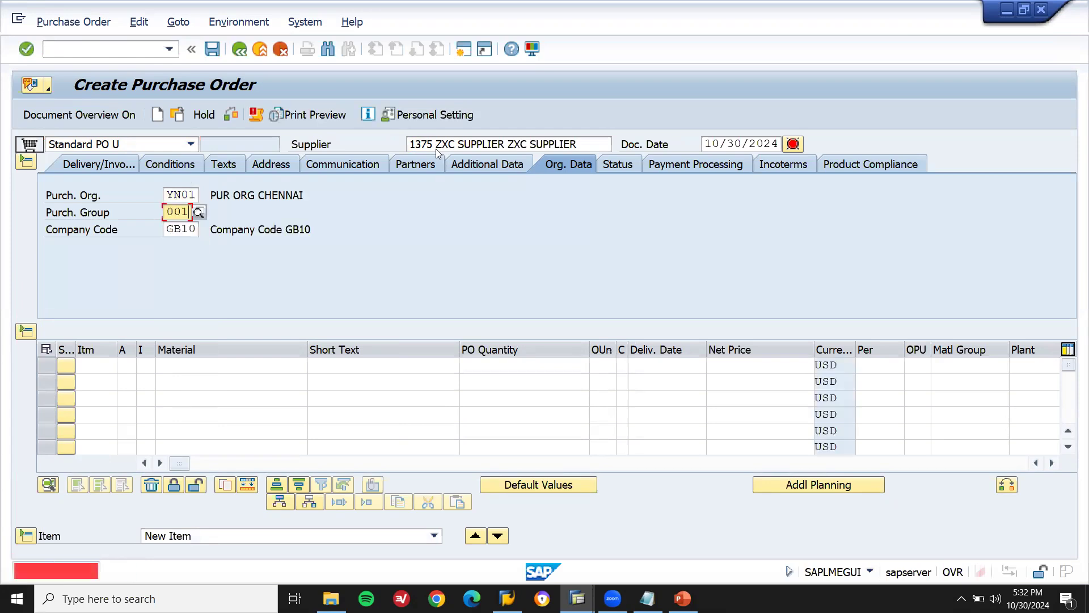
{"action": "key", "text": "Return"}
Step: Add material 6626 (MOTHER BOARD) as the first order item and assign it to YN PLANT
{"action": "left_click", "coordinate": [189, 369]}
{"action": "key", "text": "Down"}
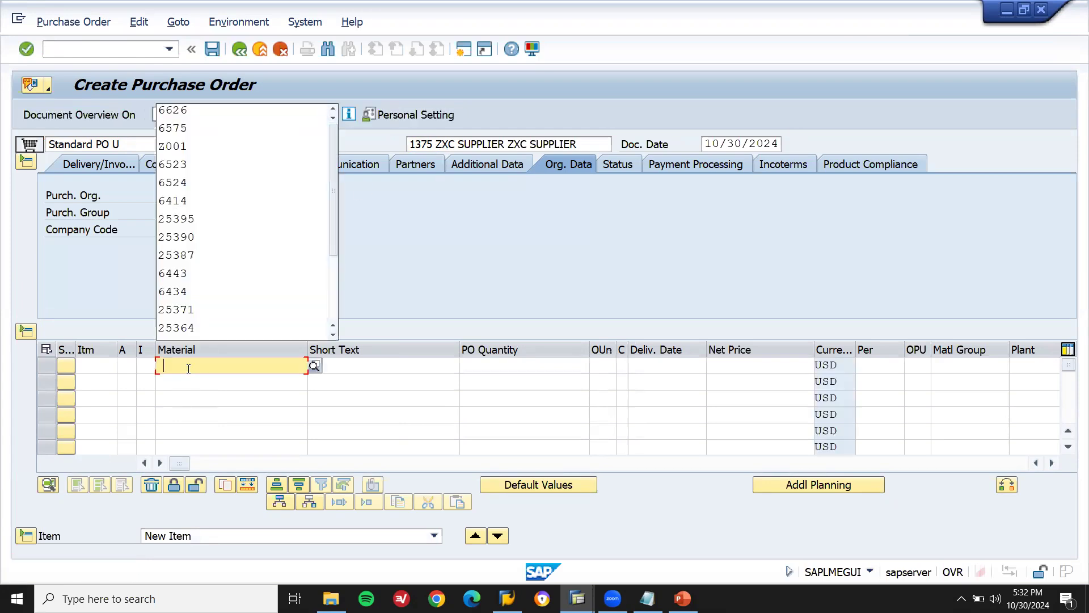
{"action": "key", "text": "Return"}
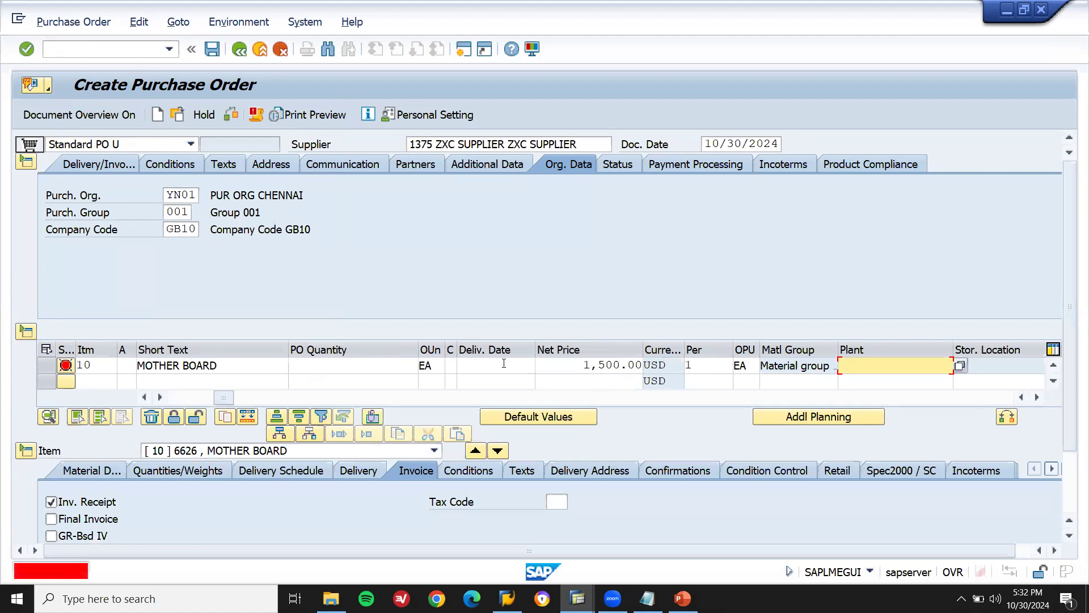
{"action": "key", "text": "Down"}
{"action": "key", "text": "Return"}
{"action": "key", "text": "Return"}
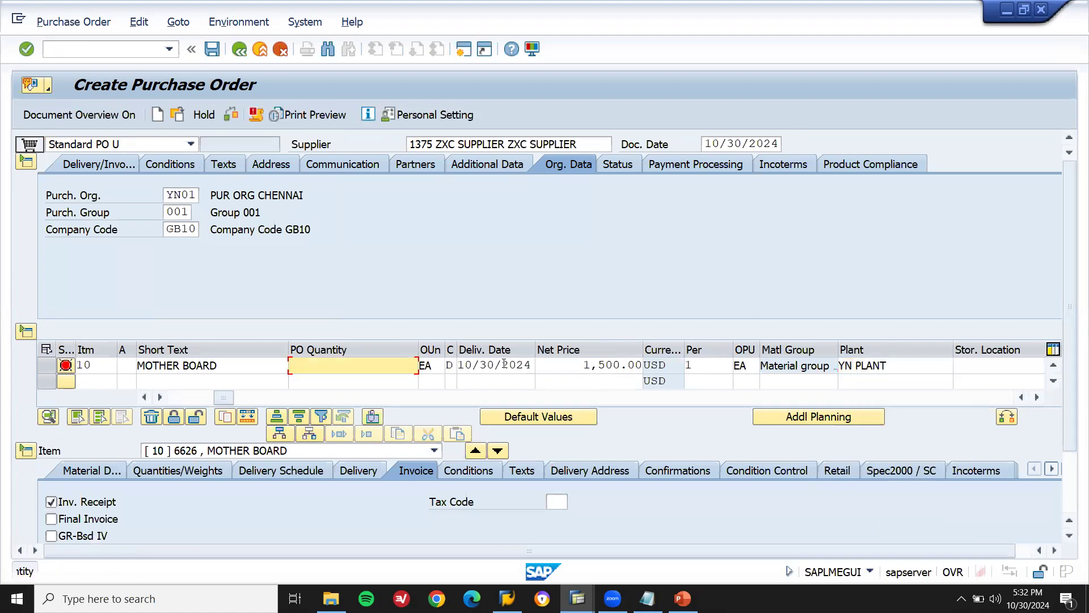
Step: Set the MOTHER BOARD item's PO quantity to 10, keep the delivery date and save the purchase order
{"action": "key", "text": "Down"}
{"action": "key", "text": "Return"}
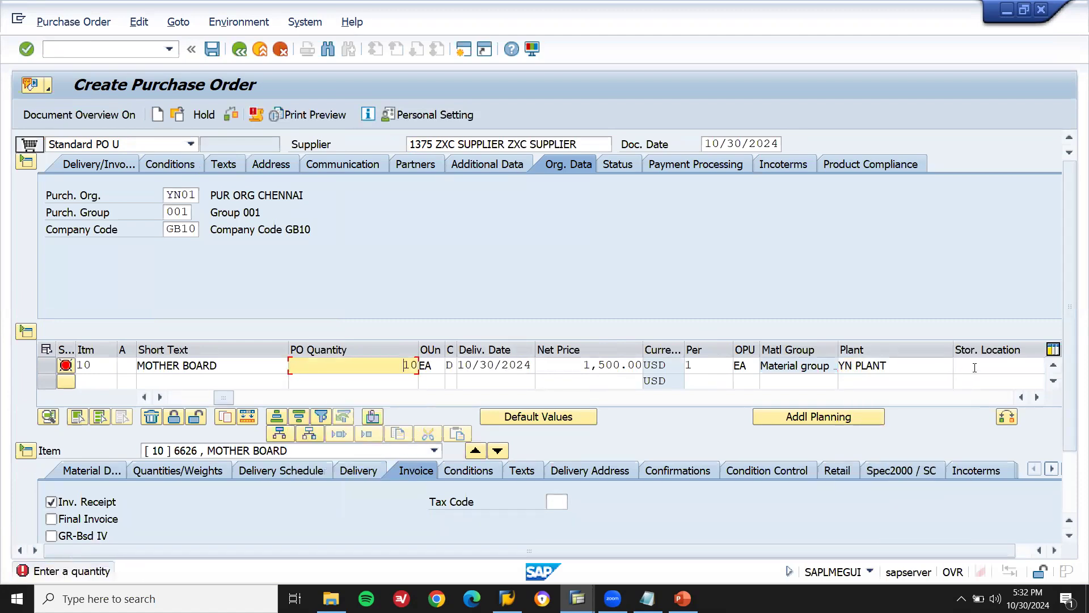
{"action": "left_click", "coordinate": [974, 368]}
{"action": "key", "text": "Down"}
{"action": "key", "text": "Return"}
{"action": "key", "text": "Return"}
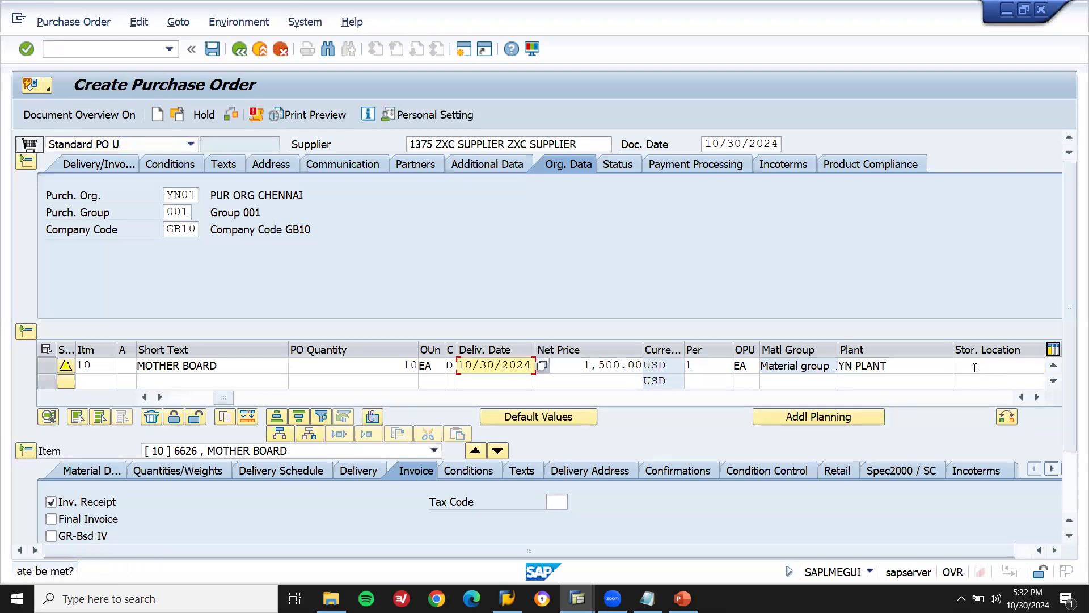
{"action": "key", "text": "Return"}
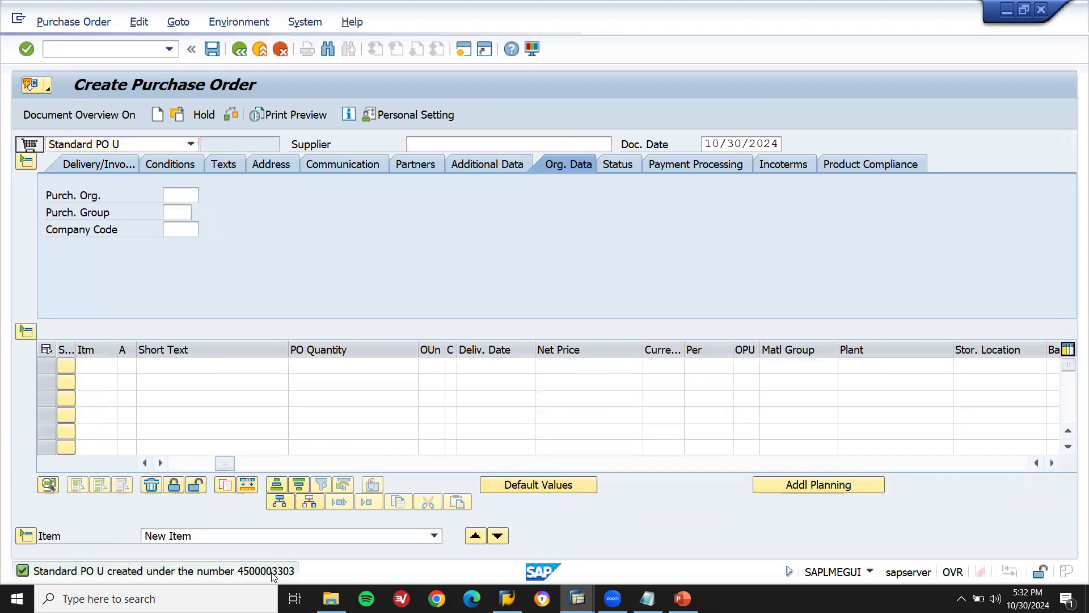
Step: Copy the new purchase order's number from the long text of the creation message
{"action": "double_click", "coordinate": [273, 572]}
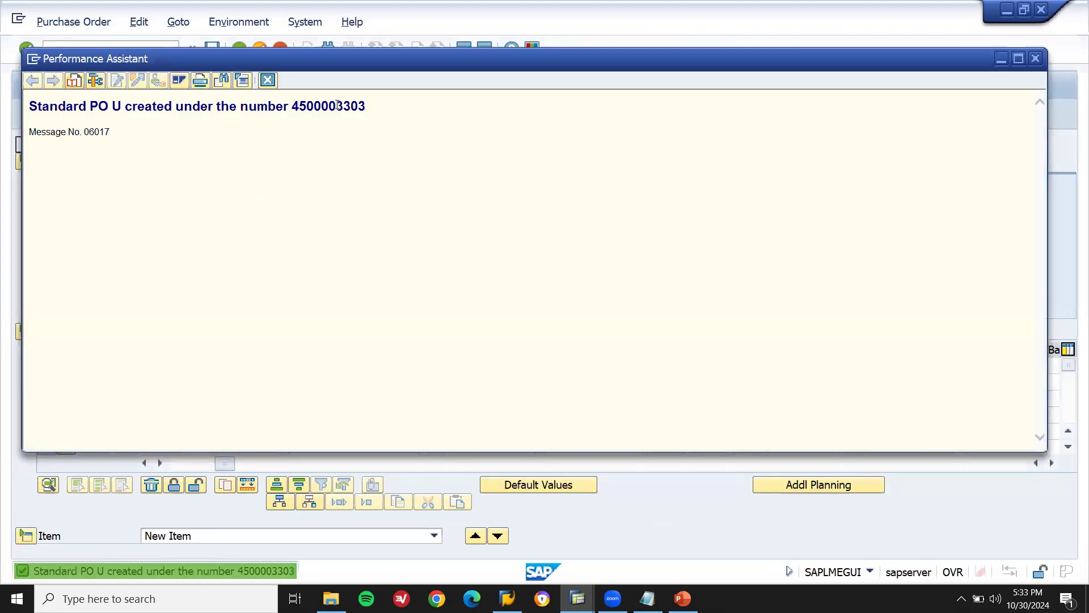
{"action": "double_click", "coordinate": [338, 105]}
{"action": "key", "text": "ctrl+c"}
{"action": "left_click", "coordinate": [268, 81]}
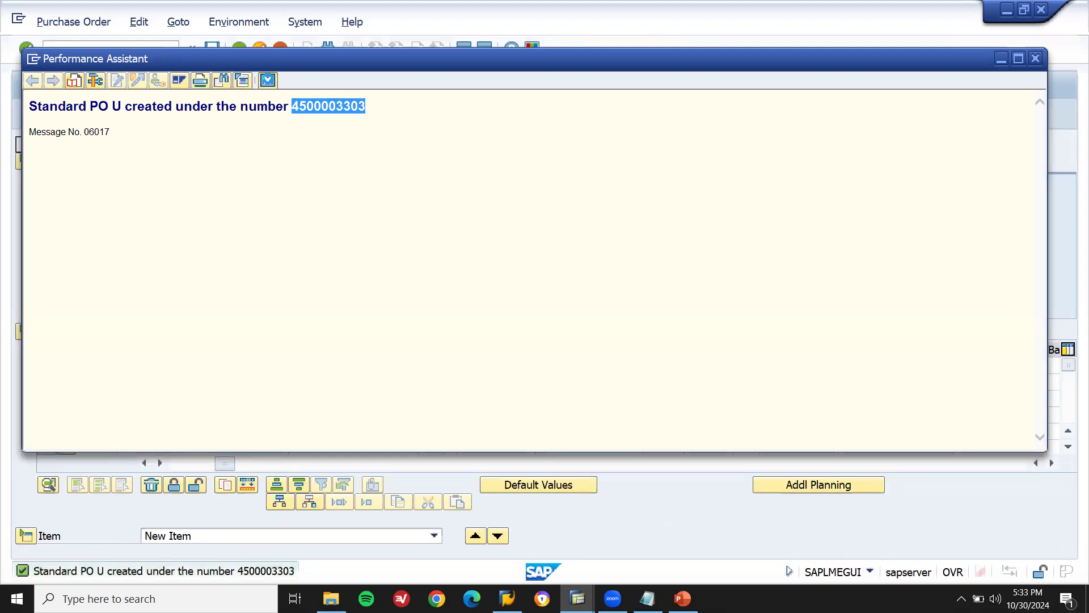
Step: Open MIGO with /NMIGO and load a Goods Receipt for the copied purchase order number
{"action": "left_click", "coordinate": [121, 50]}
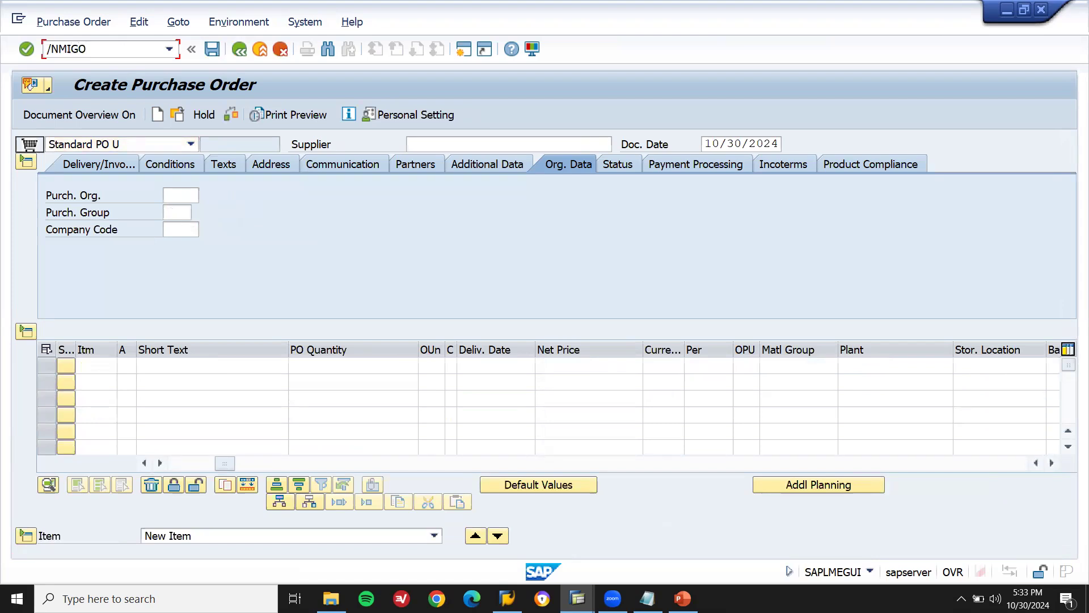
{"action": "key", "text": "Return"}
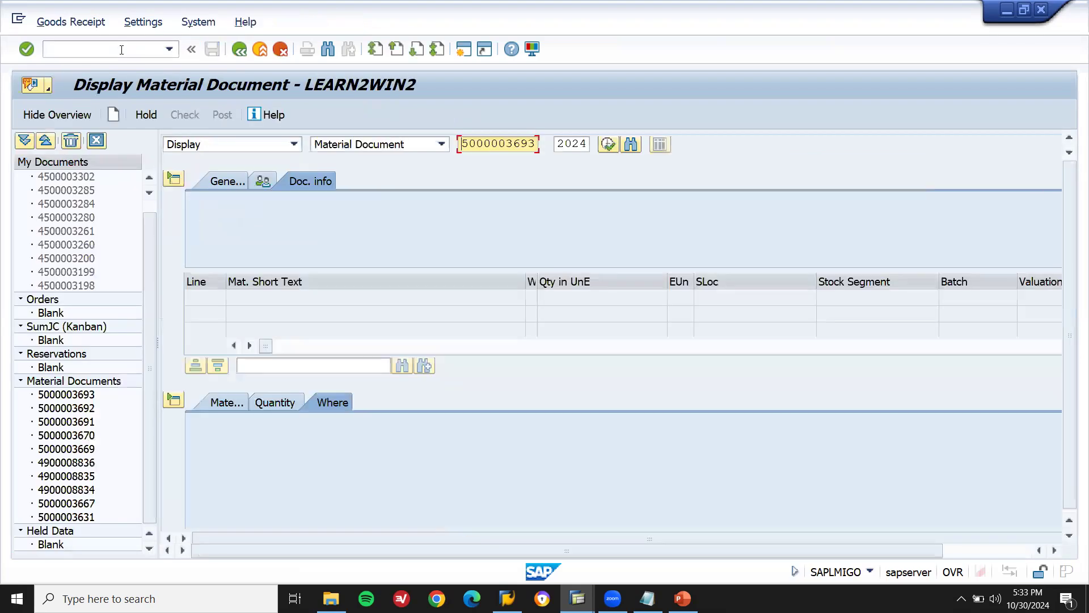
{"action": "left_click", "coordinate": [259, 149]}
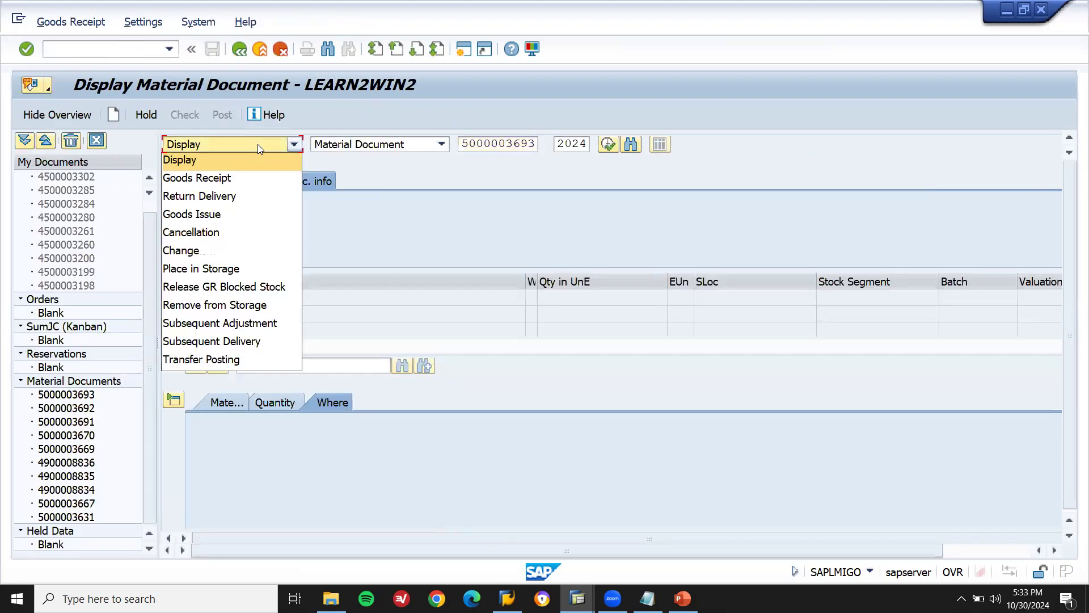
{"action": "left_click", "coordinate": [248, 179]}
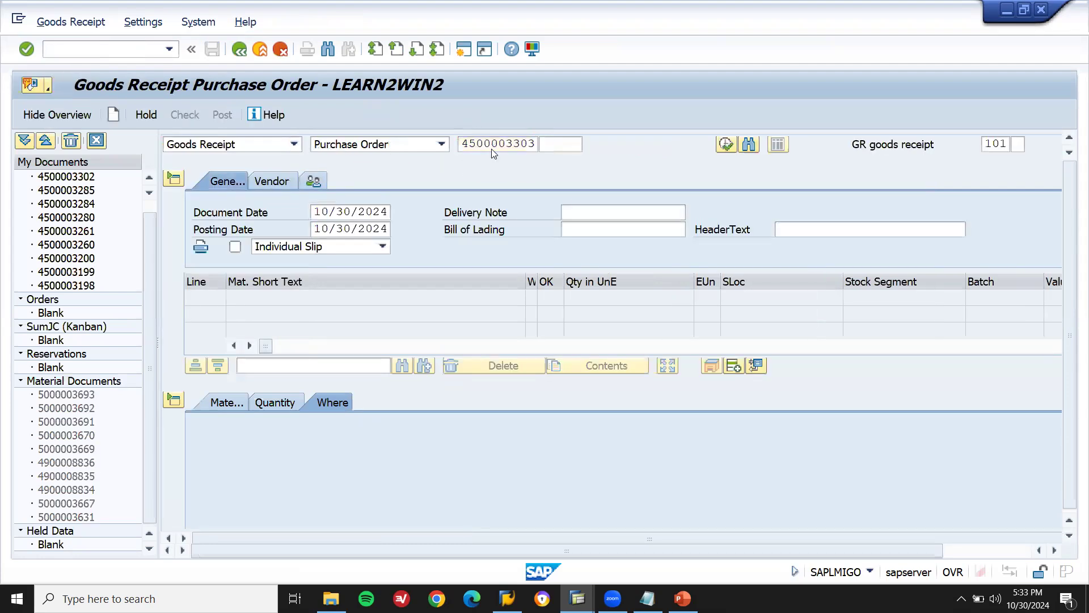
{"action": "key", "text": "Return"}
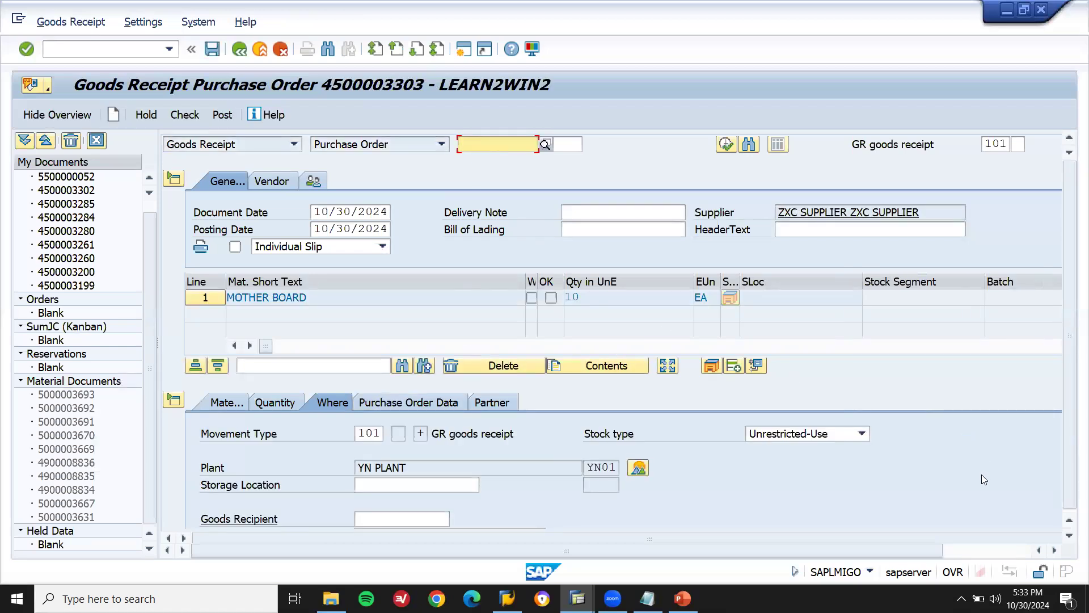
Step: Mark the MOTHER BOARD line as Item OK and try to post the goods receipt
{"action": "left_click", "coordinate": [987, 552]}
{"action": "left_click", "coordinate": [1049, 487]}
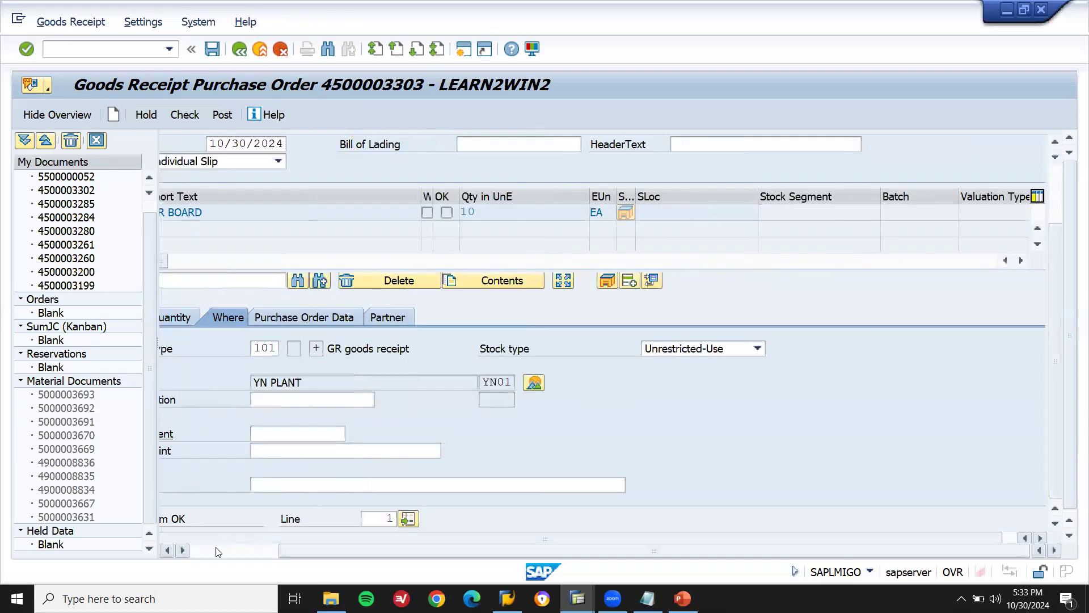
{"action": "left_click", "coordinate": [216, 547]}
{"action": "left_click", "coordinate": [242, 519]}
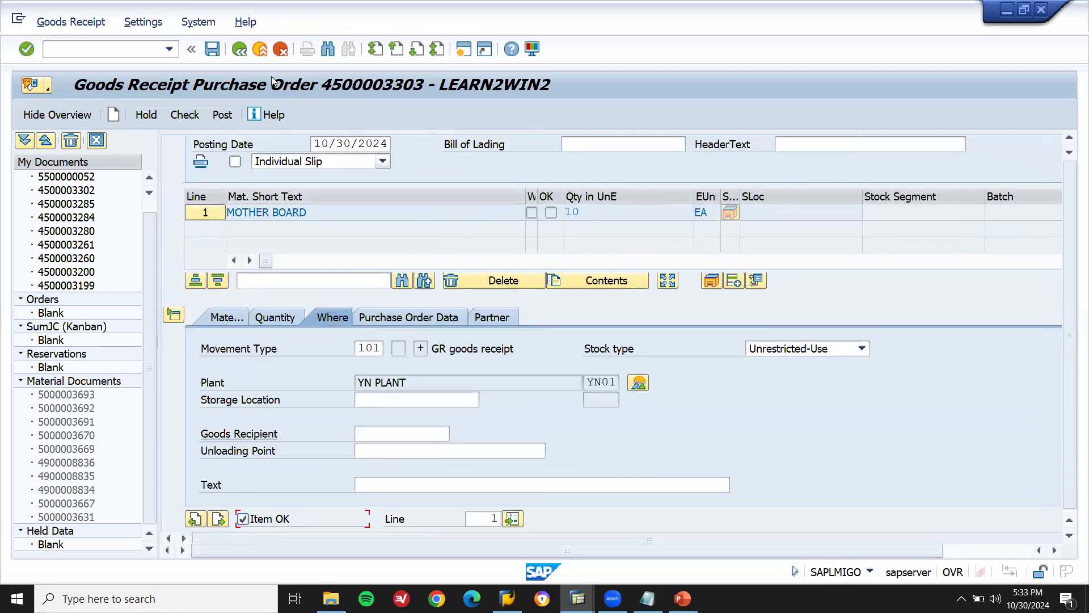
{"action": "left_click", "coordinate": [222, 115]}
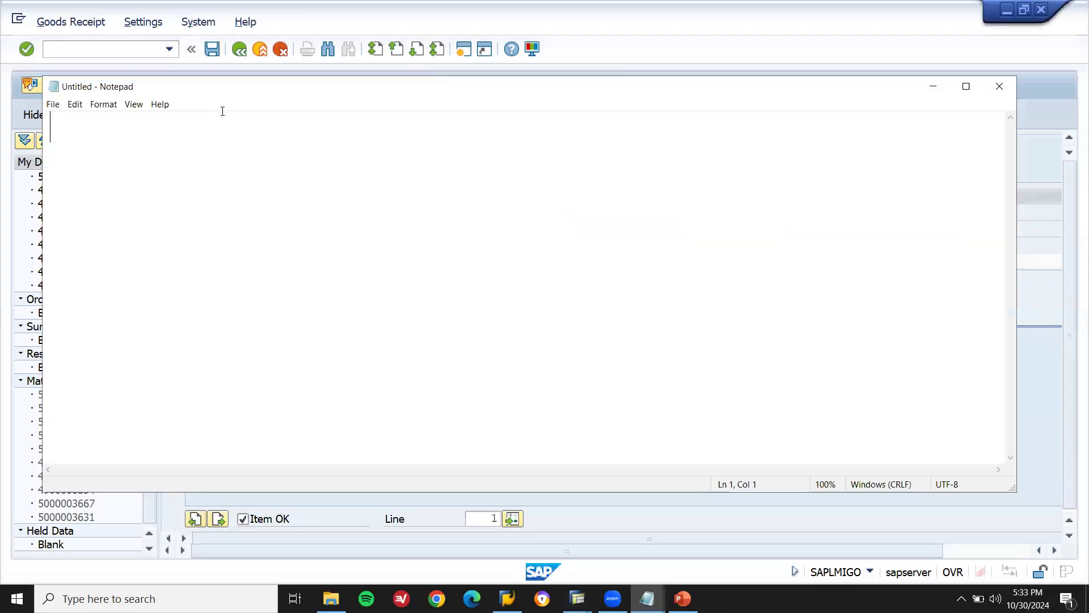
Step: Paste the copied purchase order number into the blank Notepad document and start a new line
{"action": "key", "text": "ctrl+v"}
{"action": "key", "text": "Return"}
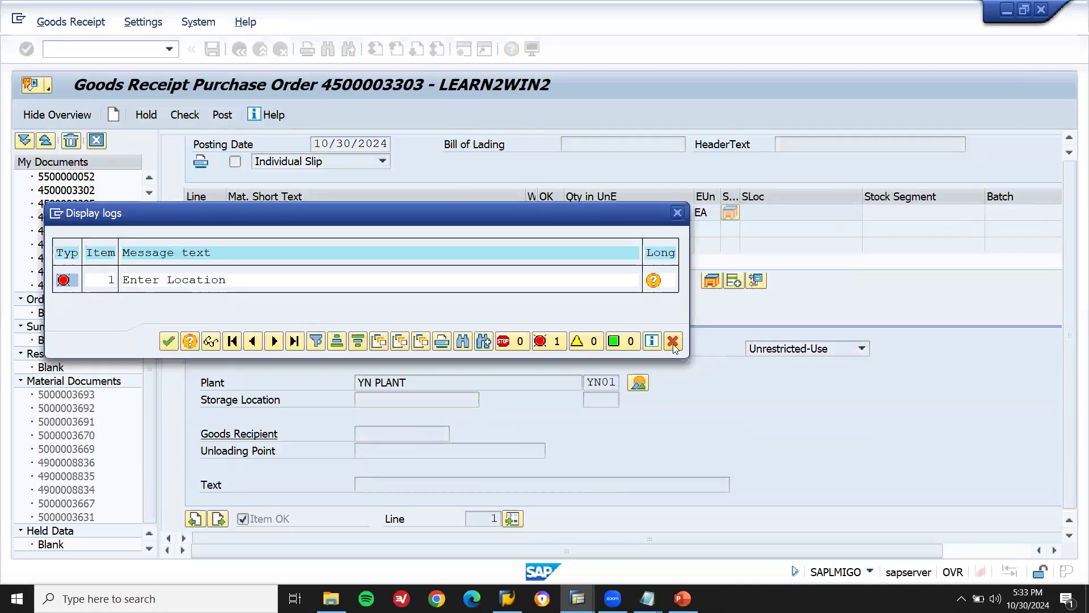
Step: Dismiss the message log, set the MOTHER BOARD line's storage location to YN01 and post the goods receipt
{"action": "left_click", "coordinate": [673, 341]}
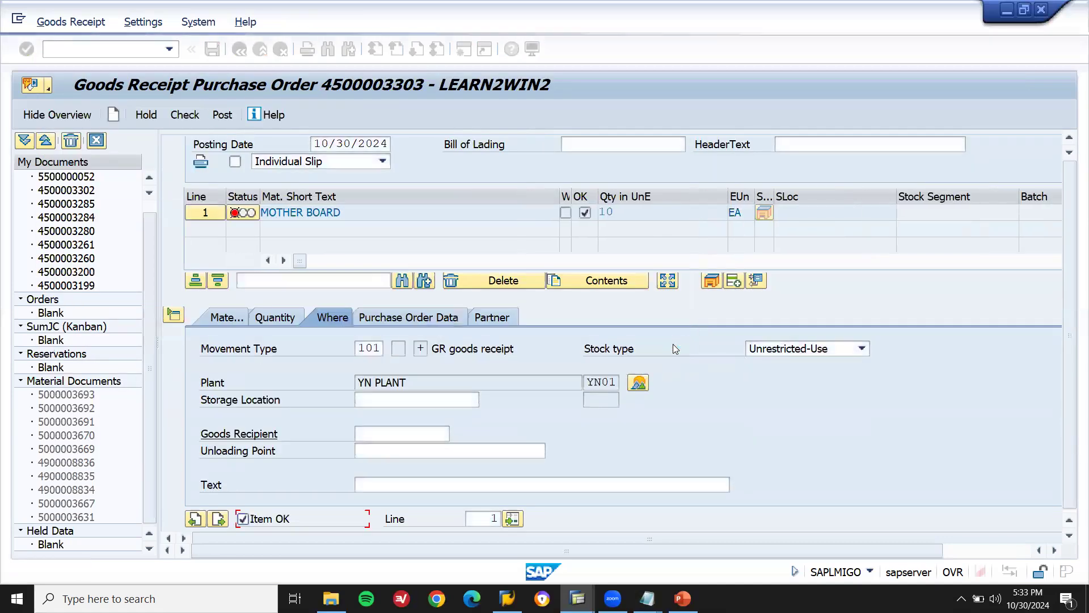
{"action": "left_click", "coordinate": [735, 281]}
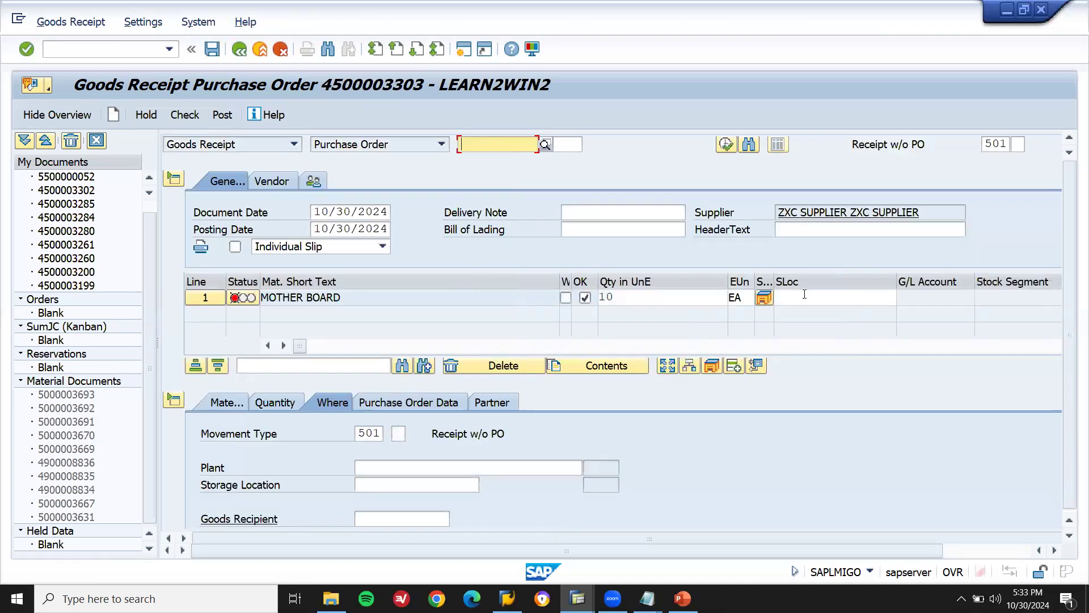
{"action": "left_click", "coordinate": [804, 296]}
{"action": "key", "text": "Down"}
{"action": "key", "text": "Return"}
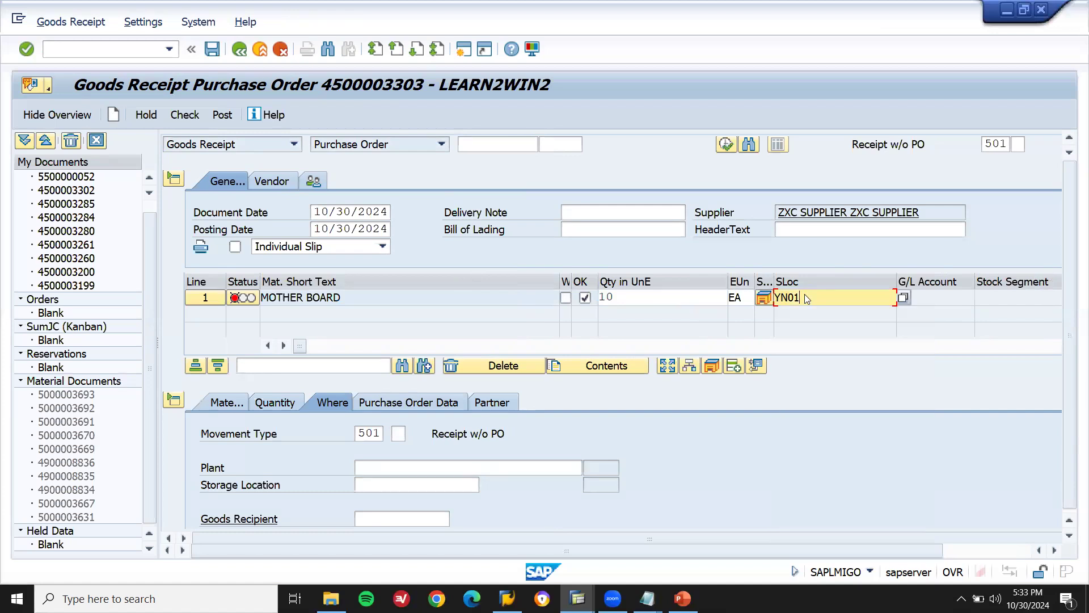
{"action": "key", "text": "Return"}
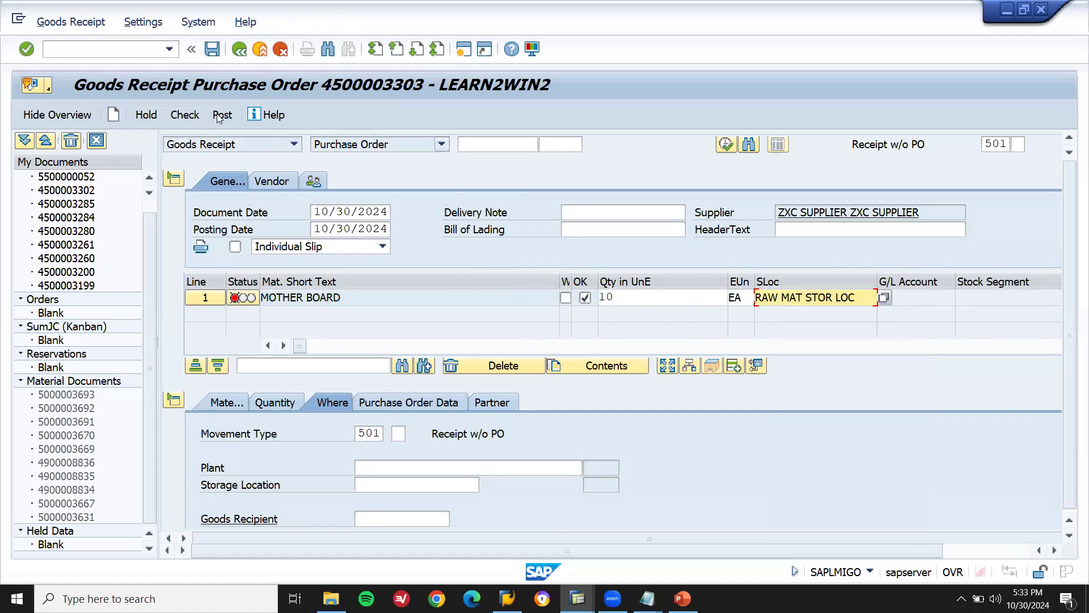
{"action": "left_click", "coordinate": [219, 117]}
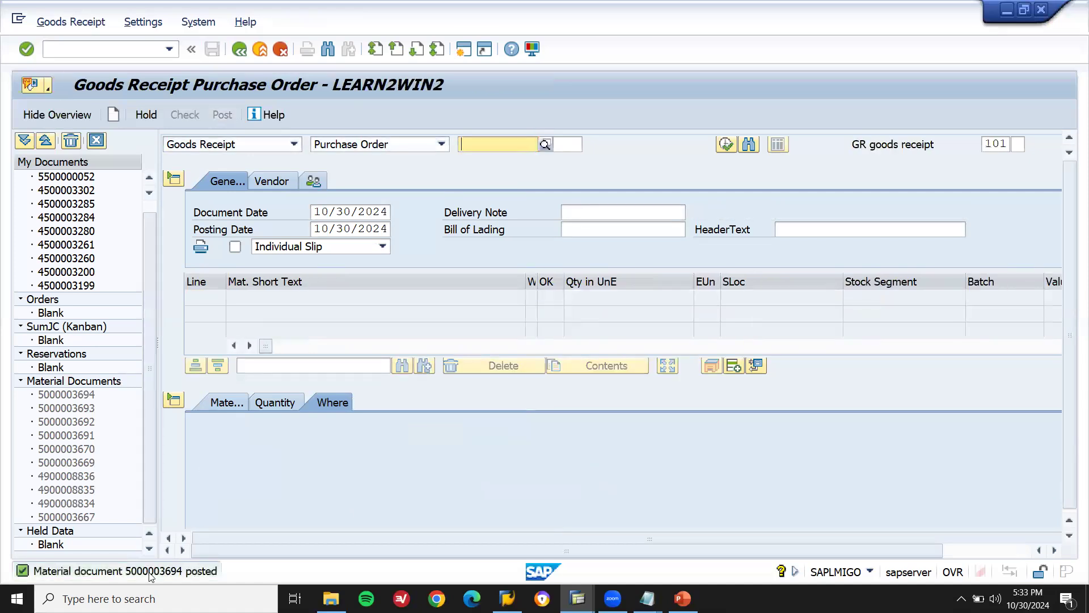
Step: Copy the posted material document's number from its message and paste it below the purchase order number in Notepad
{"action": "double_click", "coordinate": [152, 572]}
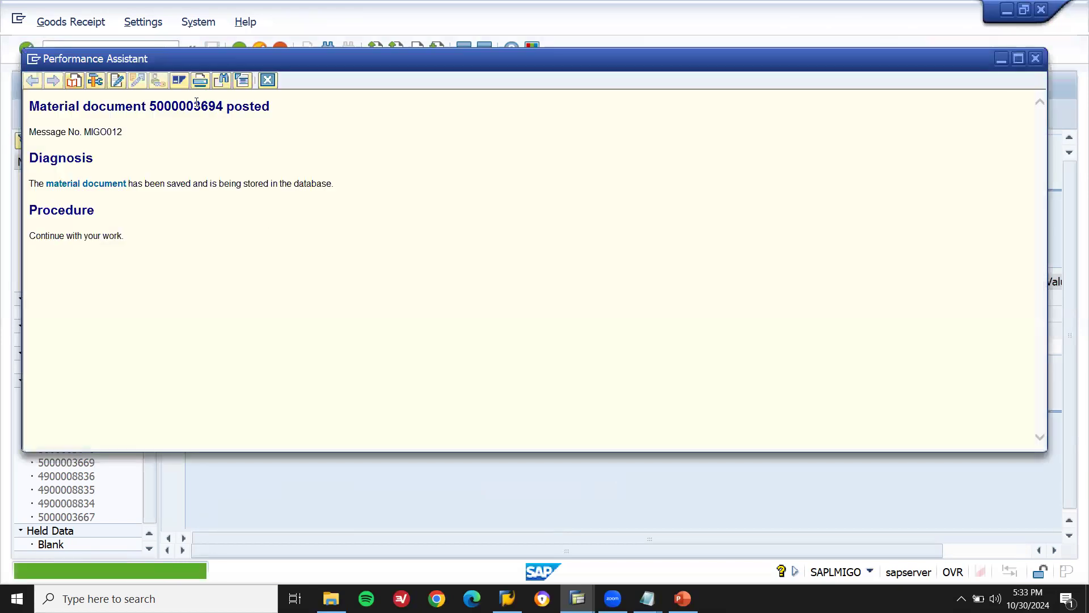
{"action": "double_click", "coordinate": [197, 106]}
{"action": "key", "text": "ctrl+c"}
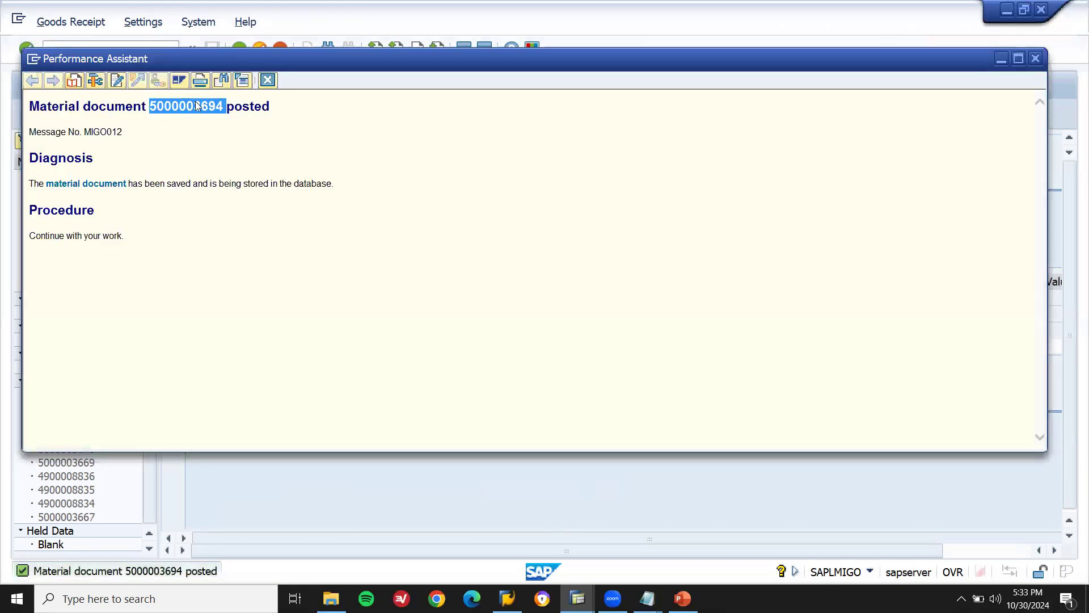
{"action": "left_click", "coordinate": [265, 83]}
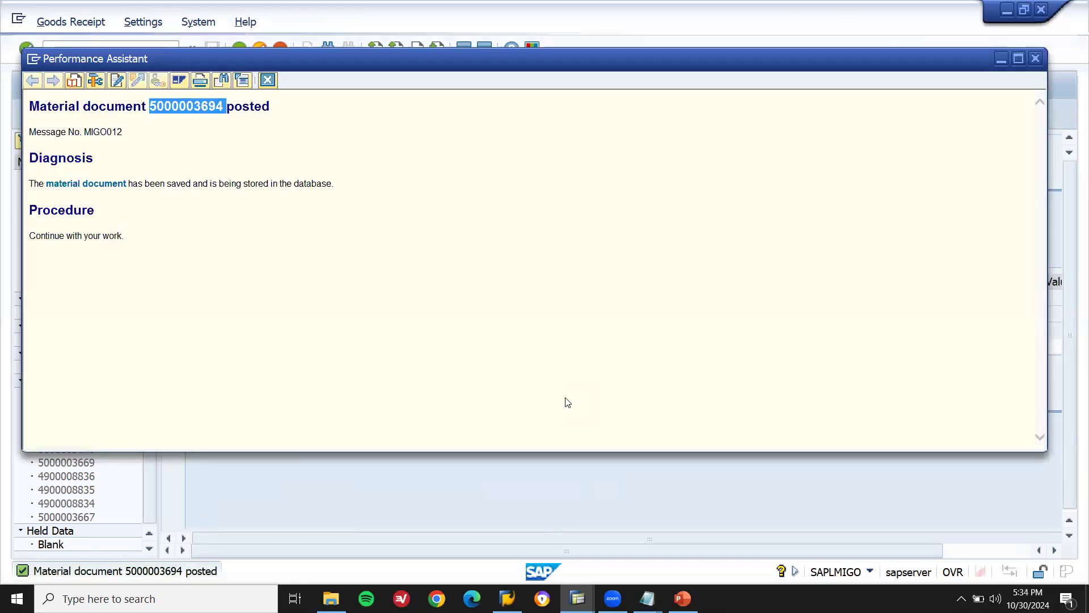
{"action": "mouse_move", "coordinate": [647, 599]}
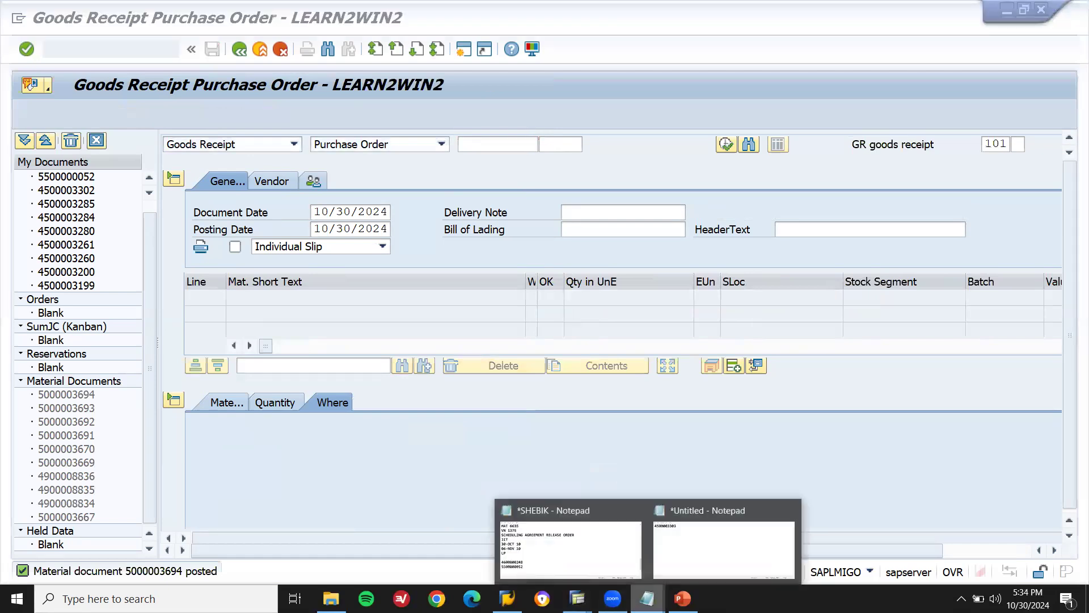
{"action": "left_click", "coordinate": [714, 544]}
{"action": "key", "text": "ctrl+v"}
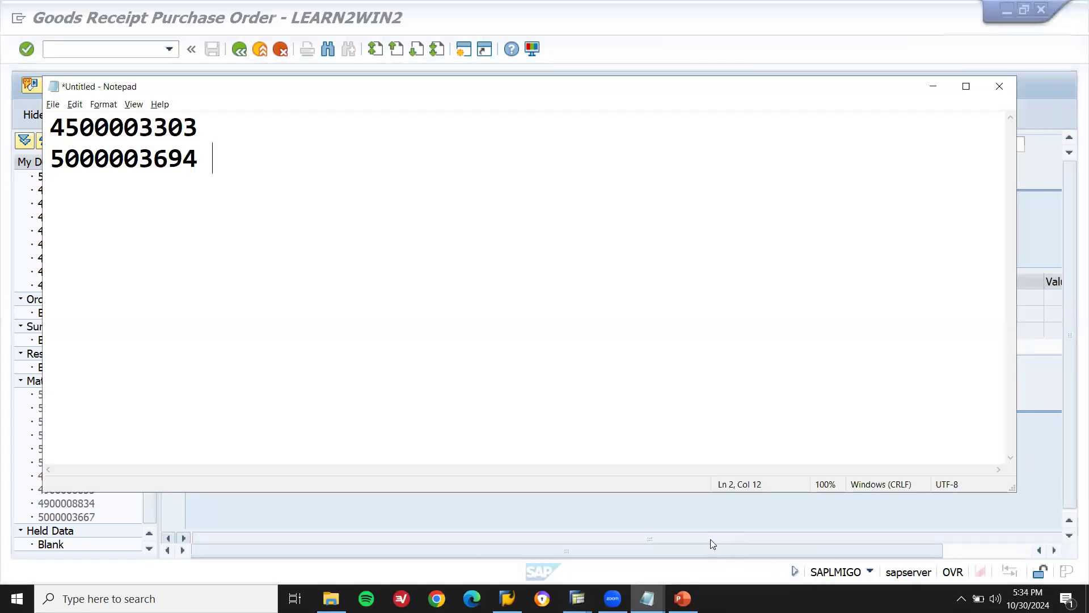
Step: Return to SAP from Notepad and open the Enter Incoming Invoice transaction
{"action": "left_click", "coordinate": [710, 539]}
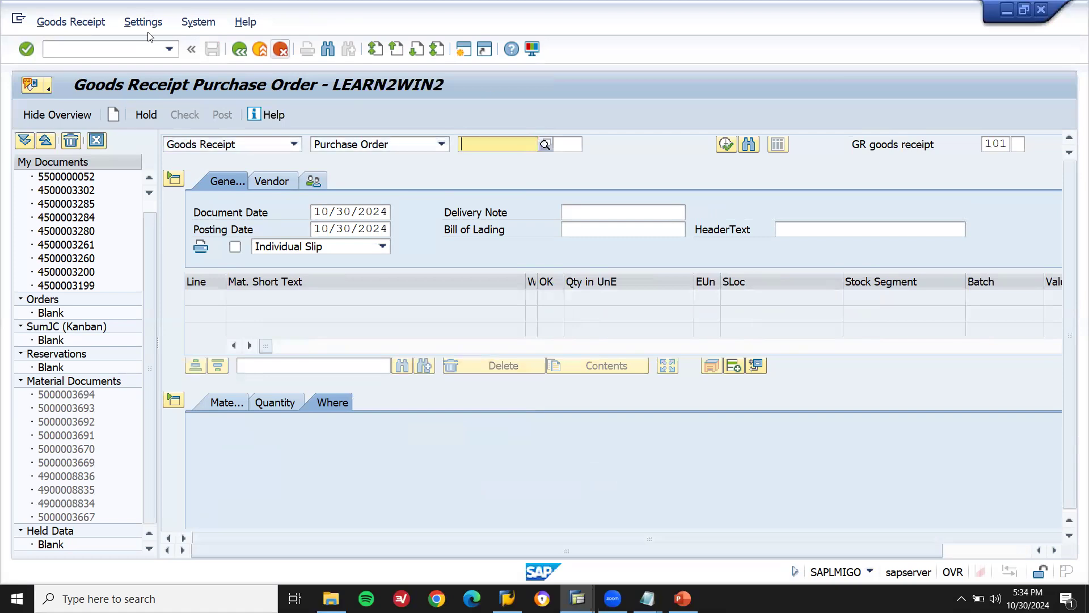
{"action": "left_click", "coordinate": [137, 43]}
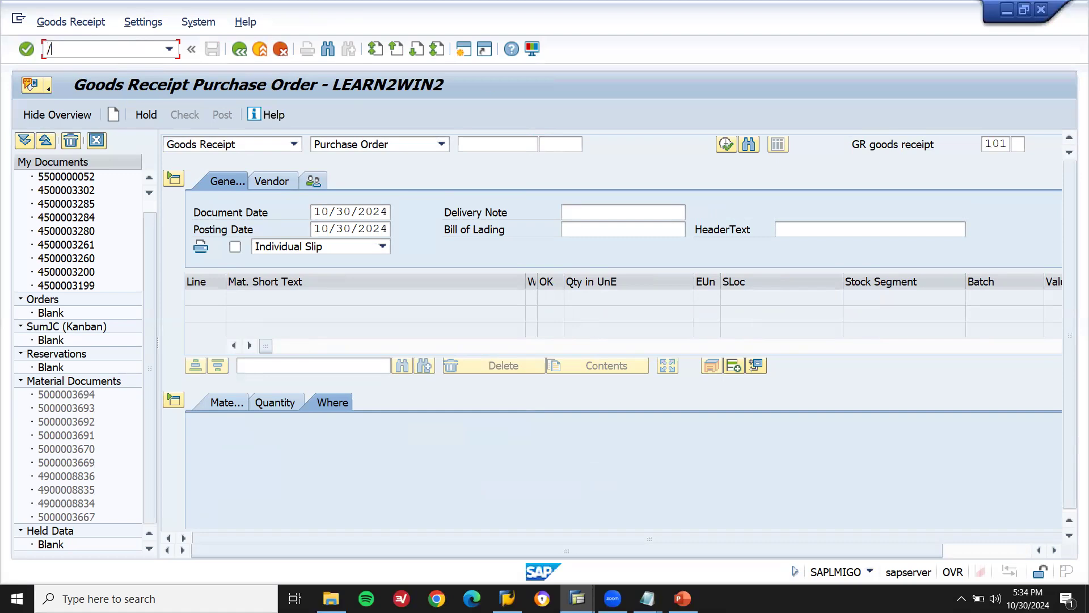
{"action": "key", "text": "Return"}
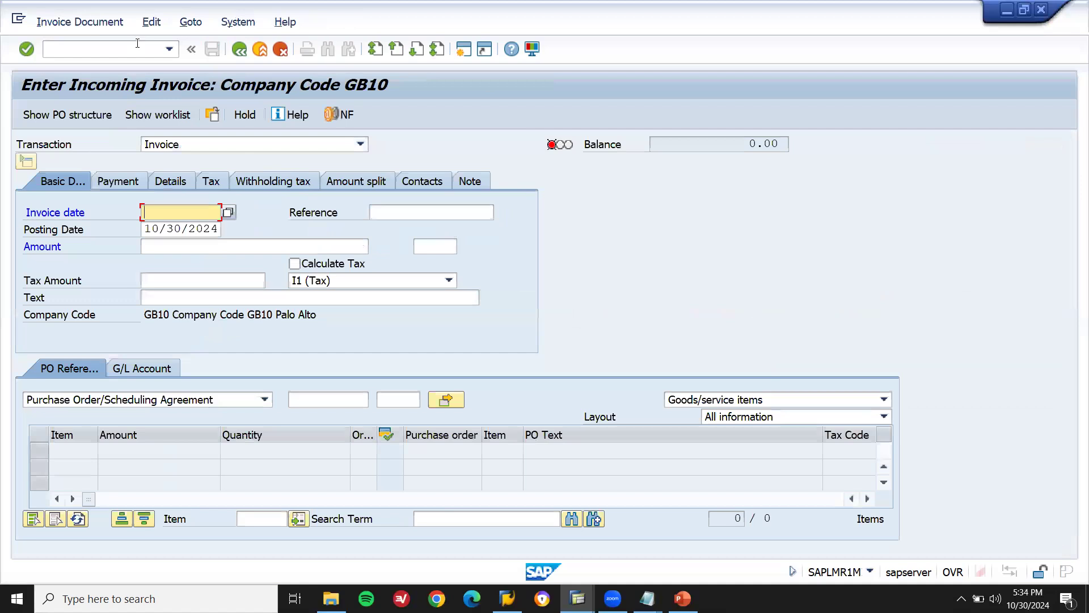
Step: Set the invoice date to 10/30/2024 and enable Calculate Tax
{"action": "type", "text": "1"}
{"action": "key", "text": "Down"}
{"action": "key", "text": "Return"}
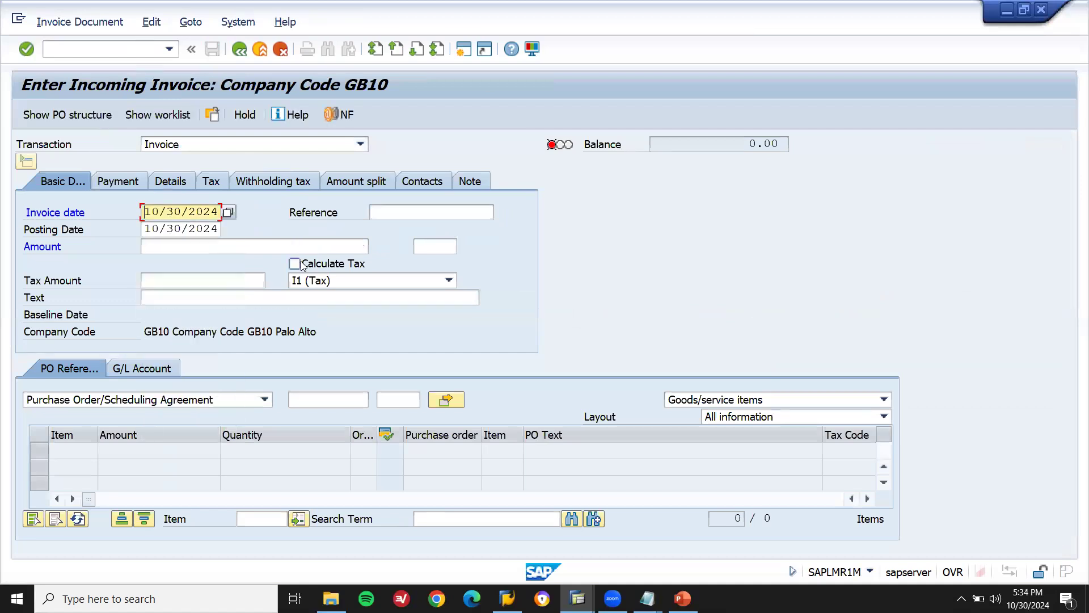
{"action": "left_click", "coordinate": [295, 264]}
Step: Try to load the invoice items using the previously copied material document number as the purchase order reference
{"action": "left_click", "coordinate": [317, 402]}
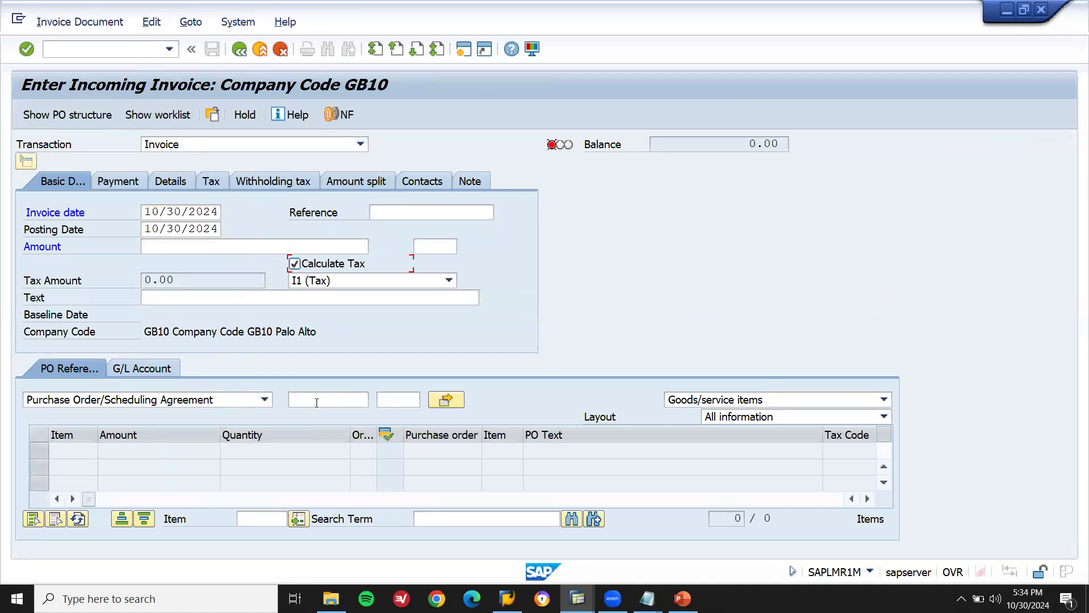
{"action": "key", "text": "ctrl+v"}
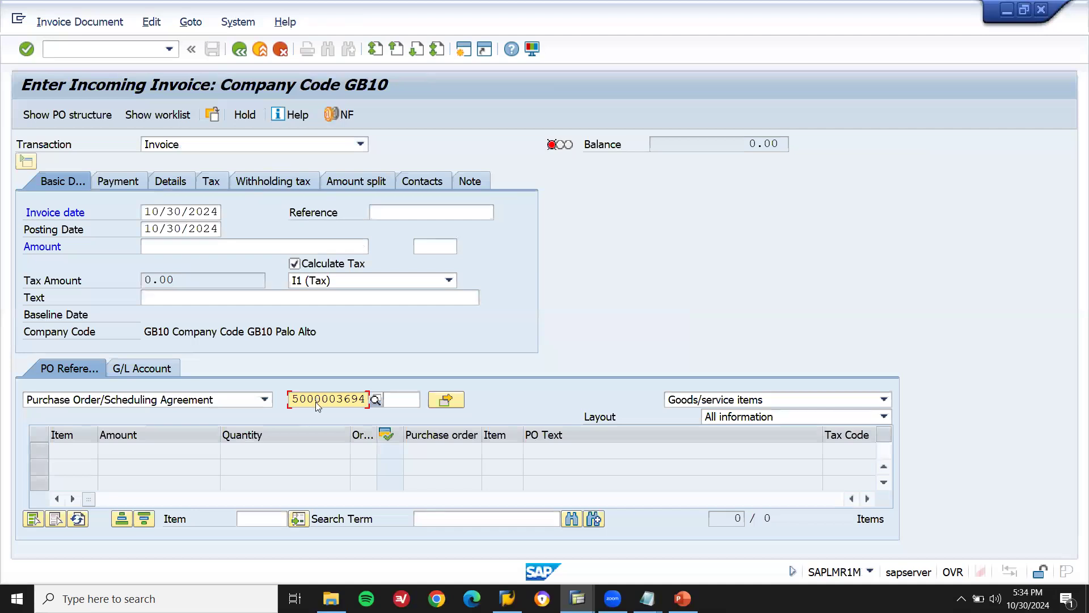
{"action": "key", "text": "Return"}
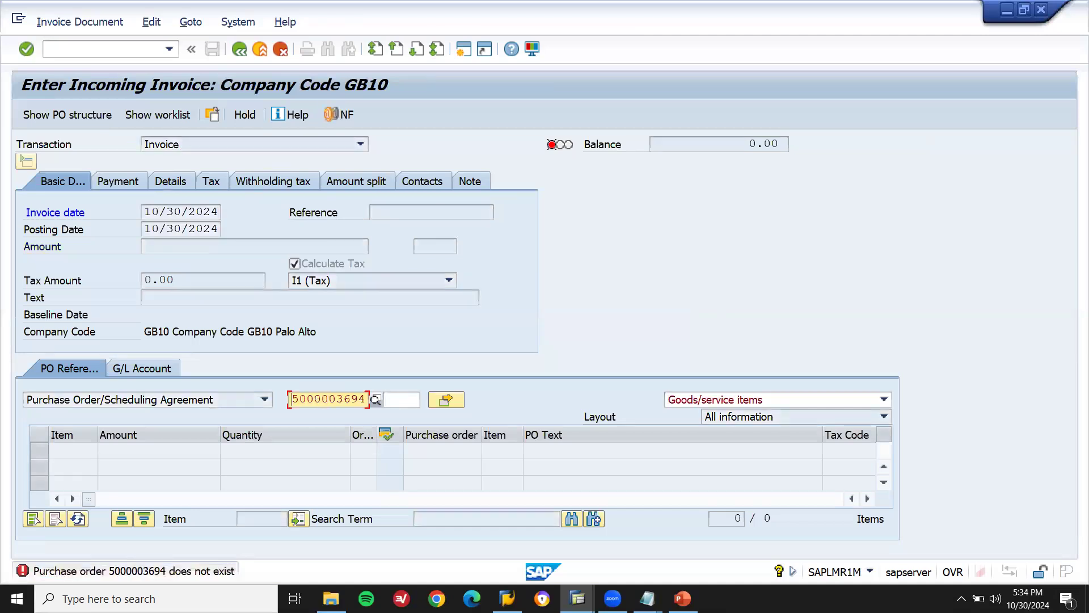
Step: Copy the purchase order number from the untitled Notepad document and load the invoice items with it as the purchase order reference
{"action": "left_click", "coordinate": [648, 599]}
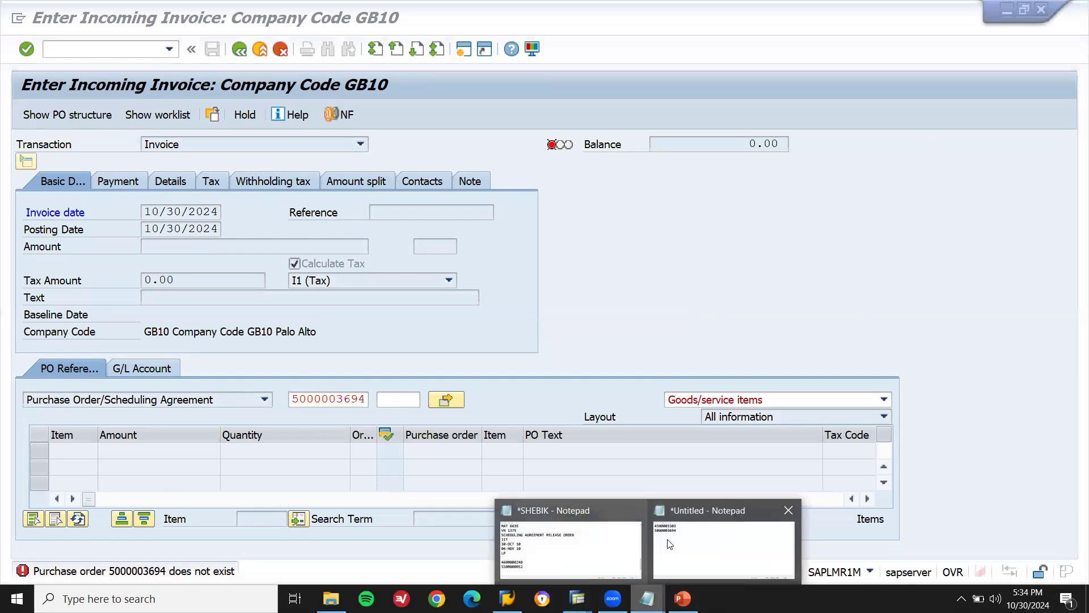
{"action": "left_click", "coordinate": [681, 543]}
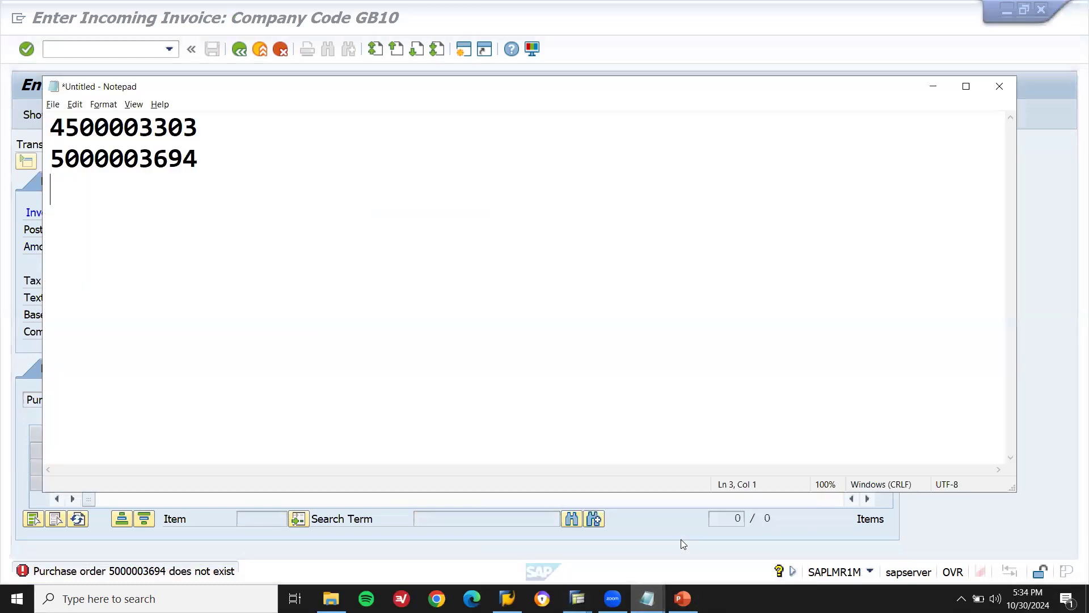
{"action": "double_click", "coordinate": [170, 124]}
{"action": "key", "text": "ctrl+c"}
{"action": "key", "text": "alt+Tab"}
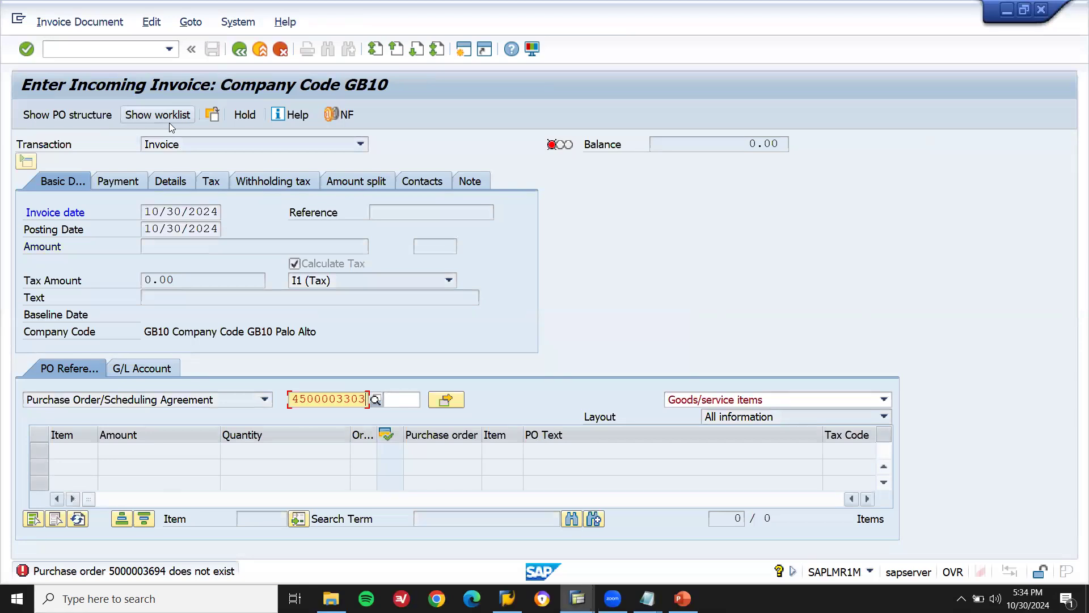
{"action": "key", "text": "ctrl+v"}
{"action": "key", "text": "Return"}
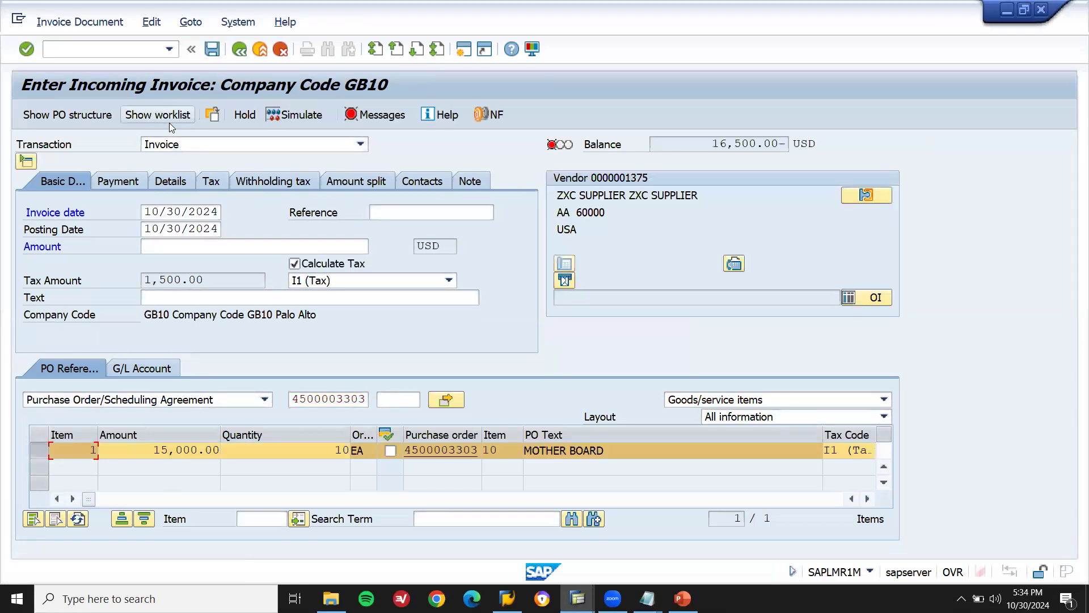
Step: Enter 16500 as the invoice amount in the basic data to match the balance
{"action": "double_click", "coordinate": [699, 139]}
{"action": "left_click", "coordinate": [358, 246]}
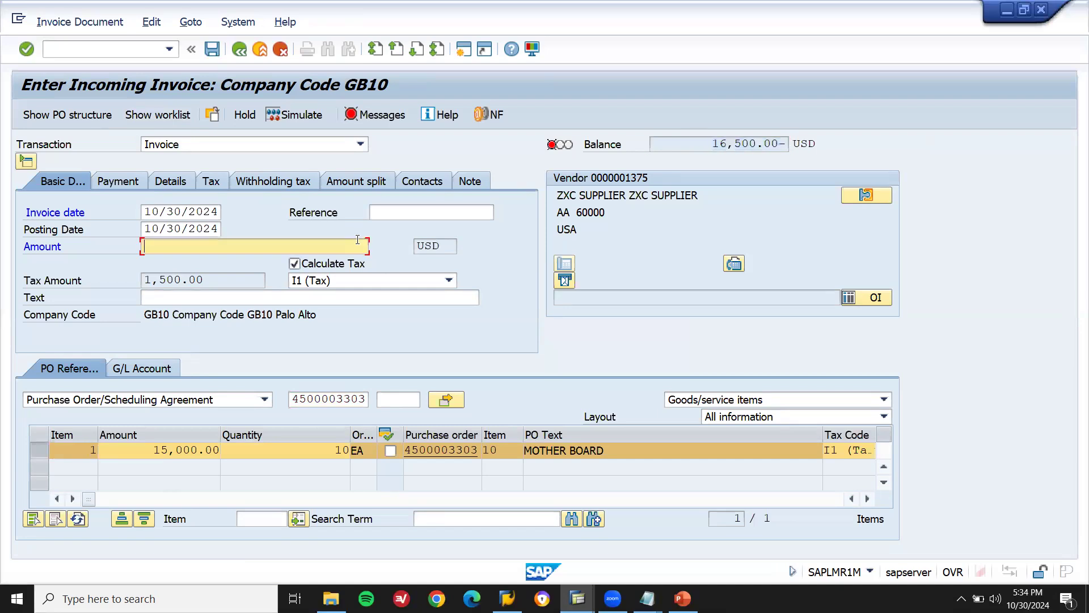
{"action": "type", "text": "165"}
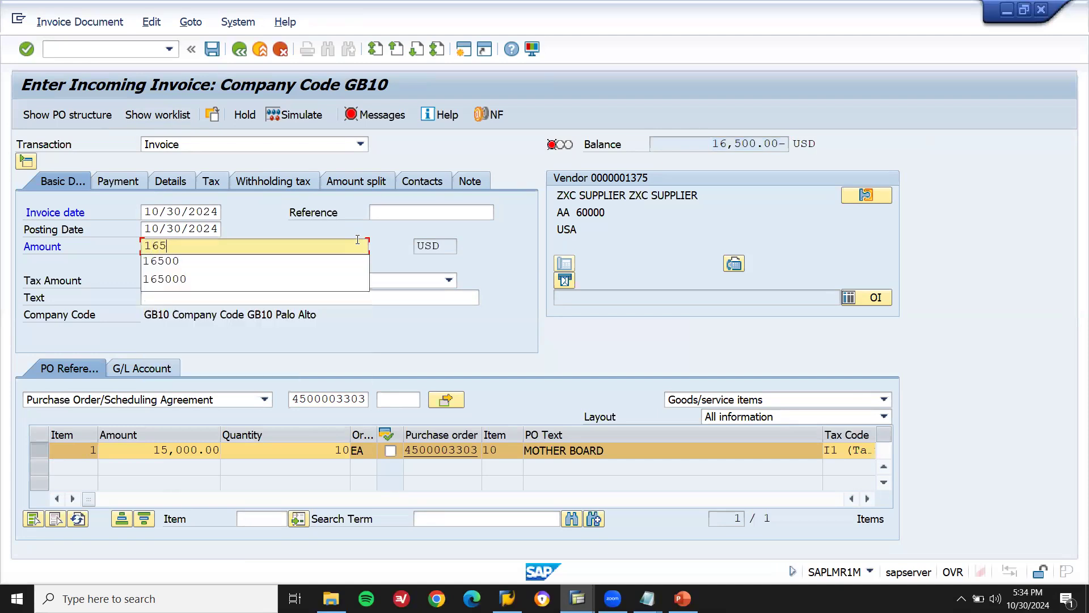
{"action": "type", "text": "00"}
{"action": "key", "text": "Return"}
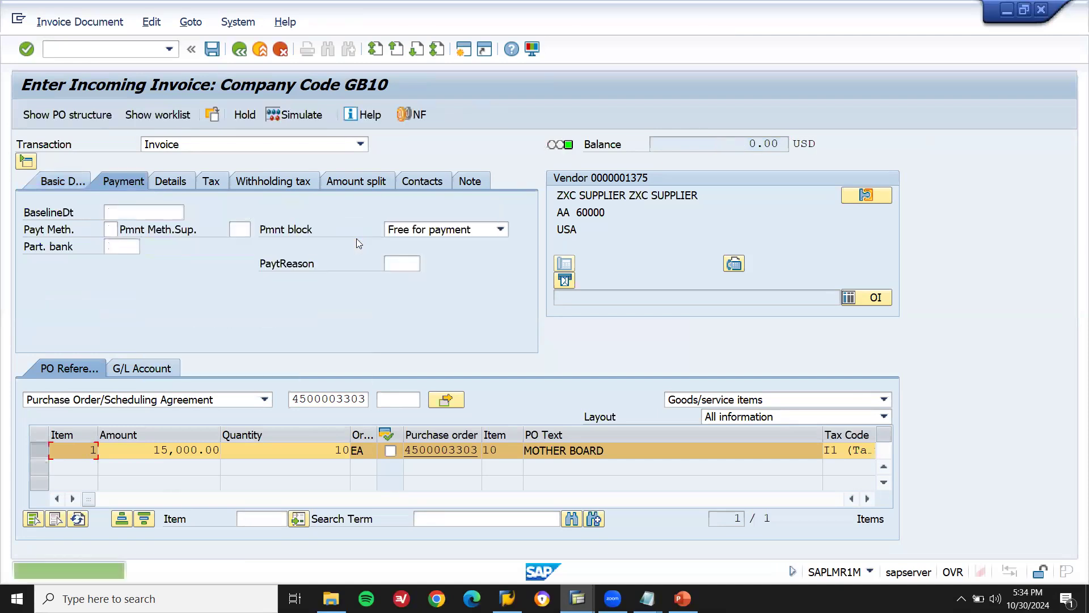
Step: Set the payment baseline date to 10/31/2024 and post the invoice
{"action": "left_click", "coordinate": [165, 216]}
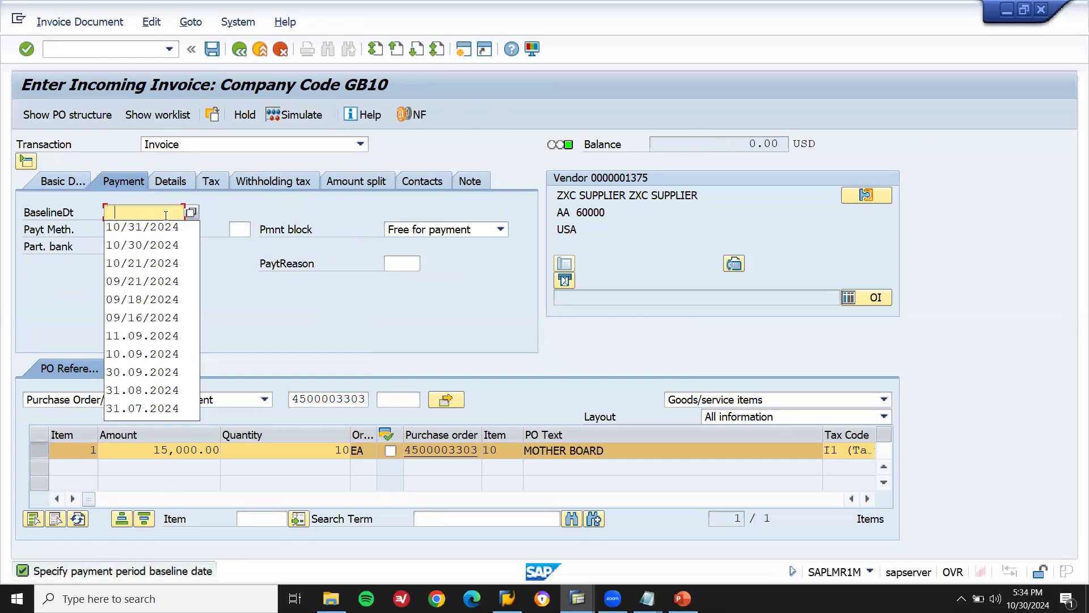
{"action": "key", "text": "Down"}
{"action": "key", "text": "Return"}
{"action": "key", "text": "Return"}
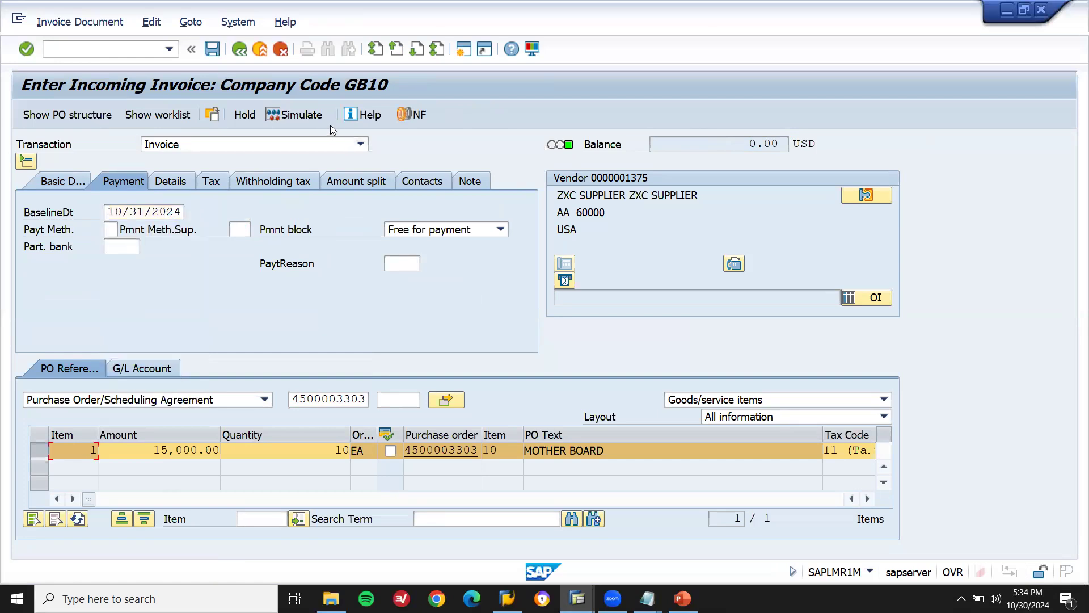
{"action": "left_click", "coordinate": [211, 51]}
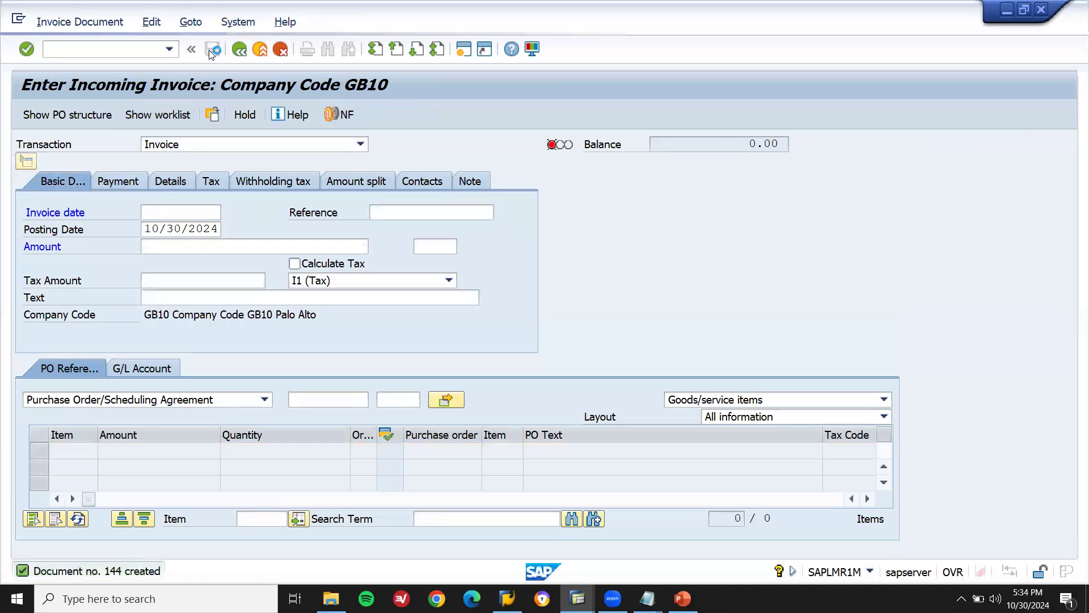
Step: Display the purchase order with its history and reload the same order through the Other Purchase Order selection
{"action": "left_click", "coordinate": [91, 49]}
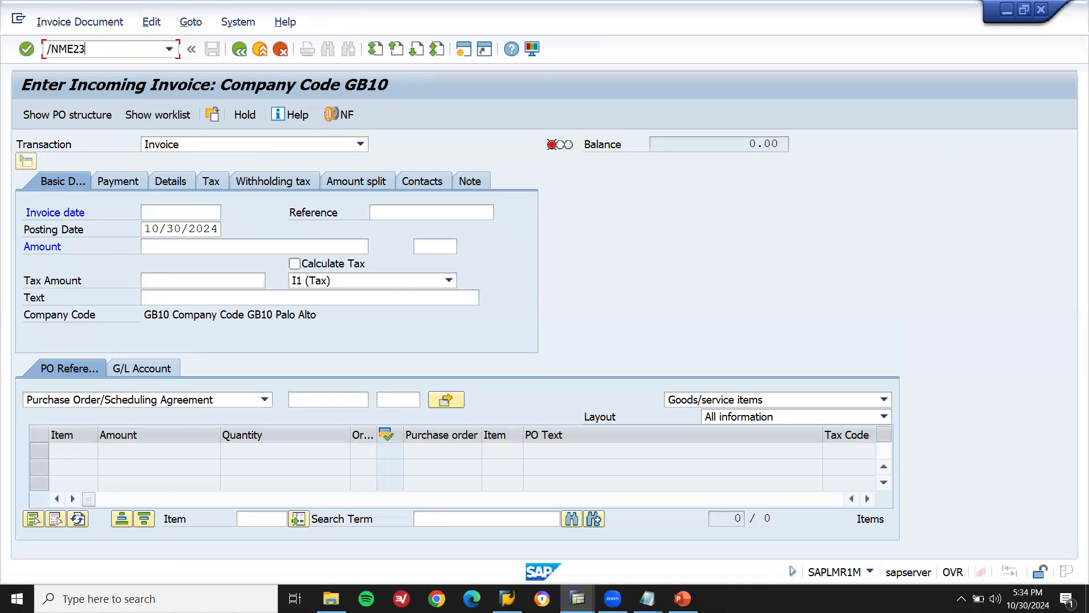
{"action": "key", "text": "Return"}
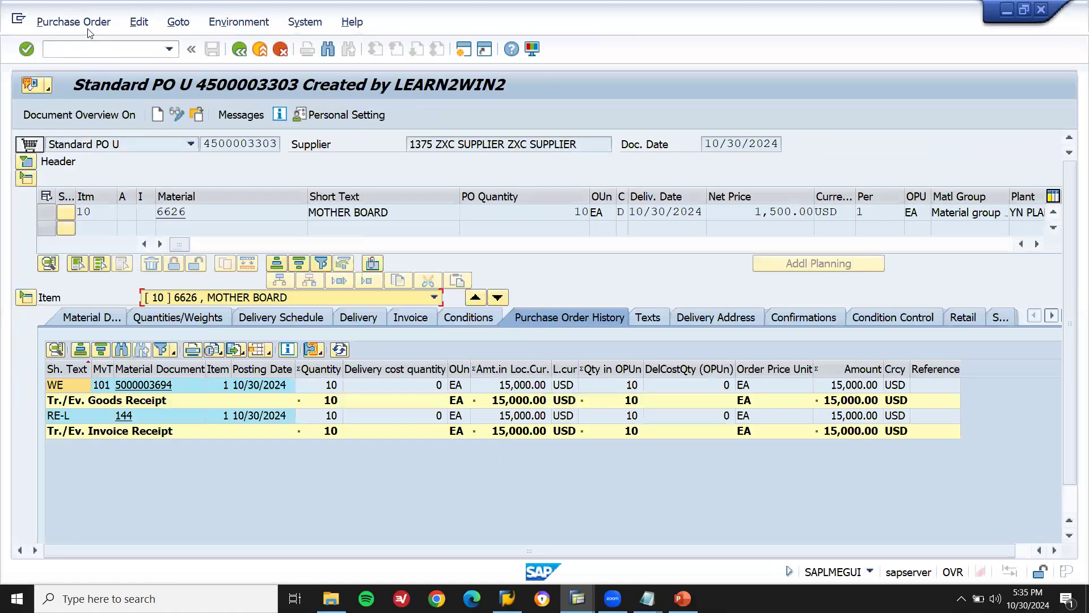
{"action": "left_click", "coordinate": [84, 28]}
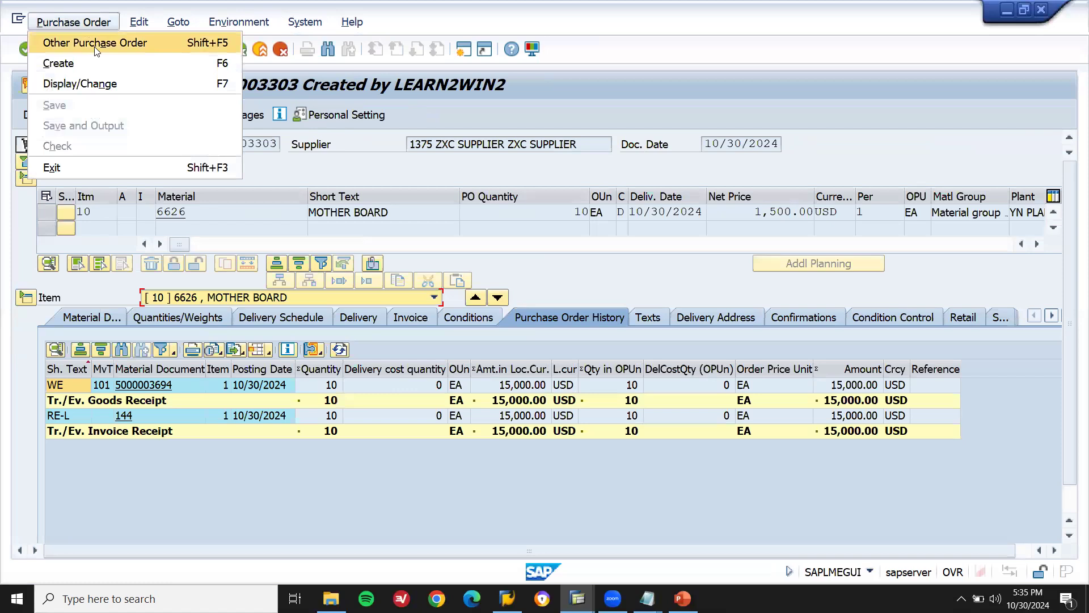
{"action": "left_click", "coordinate": [94, 44]}
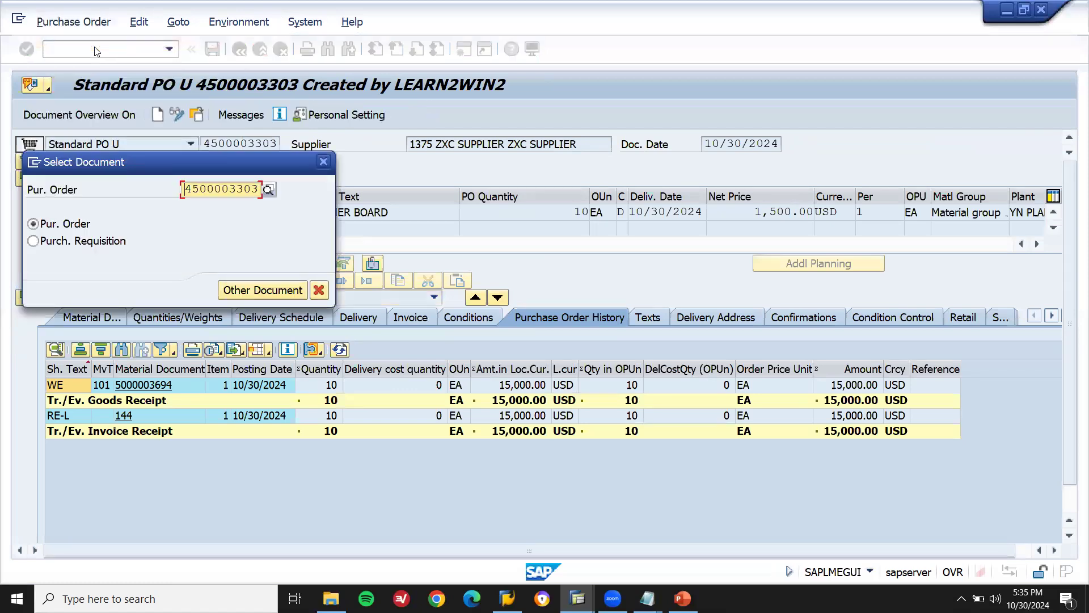
{"action": "key", "text": "Return"}
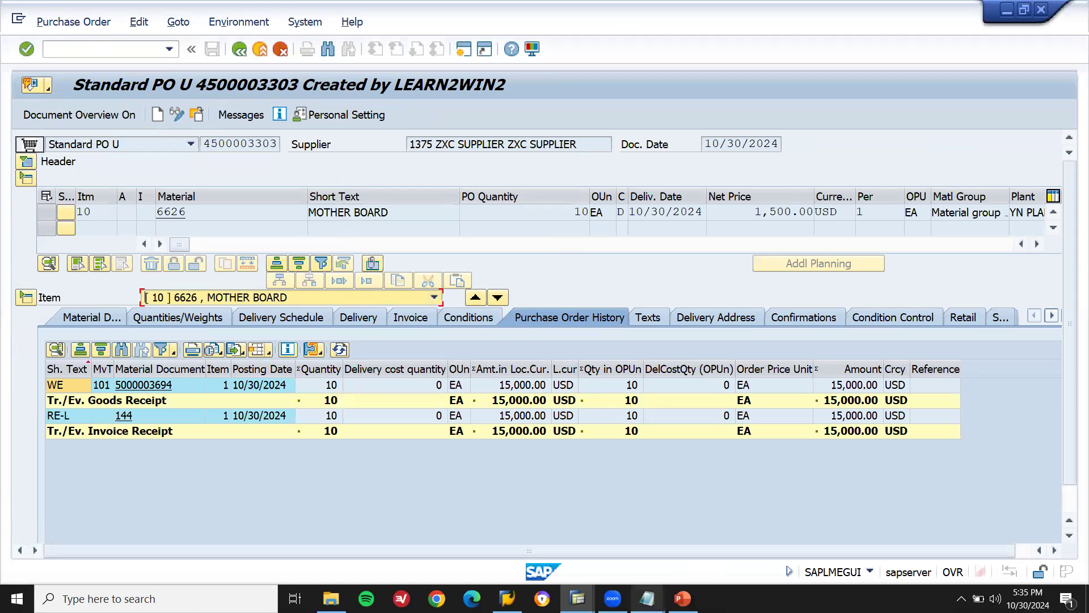
Step: Compare the material document number noted in Notepad with the goods receipt entry in the purchase order history
{"action": "left_click", "coordinate": [648, 599]}
{"action": "left_click", "coordinate": [699, 564]}
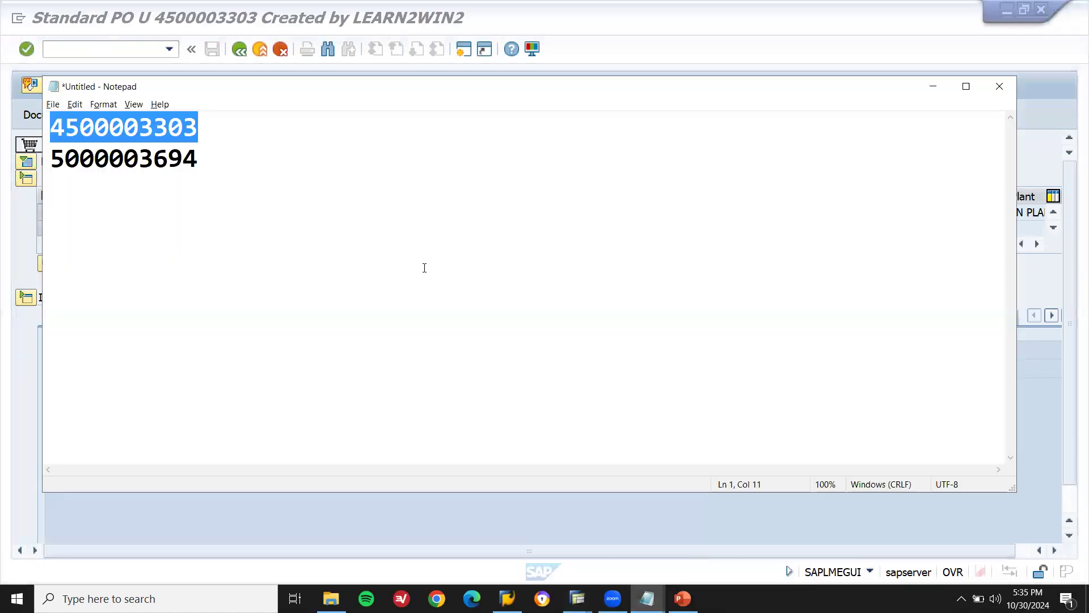
{"action": "double_click", "coordinate": [176, 162]}
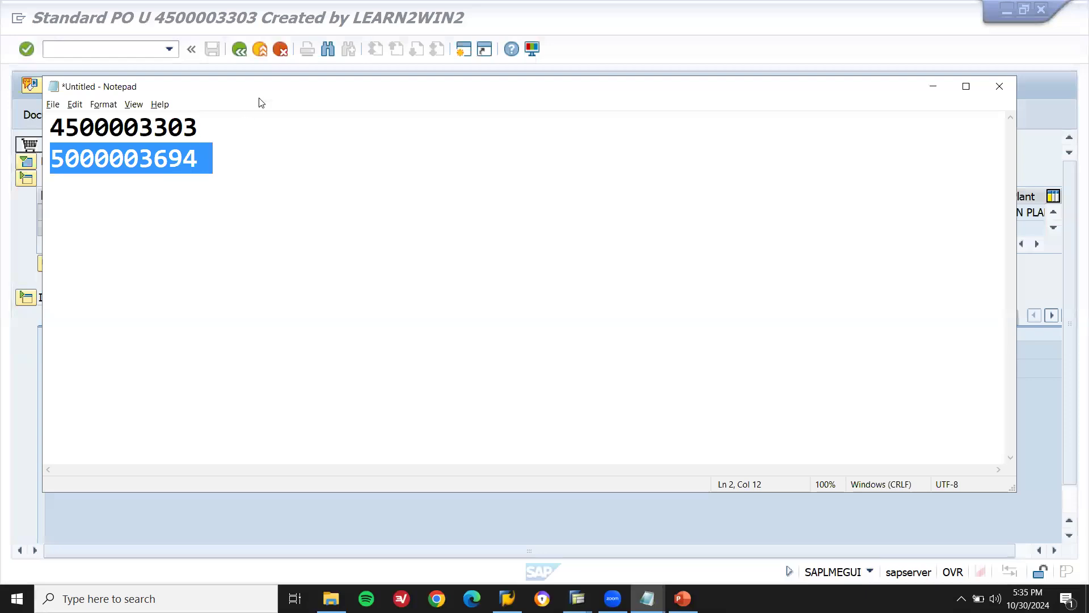
{"action": "left_click_drag", "start_coordinate": [271, 88], "coordinate": [539, 129]}
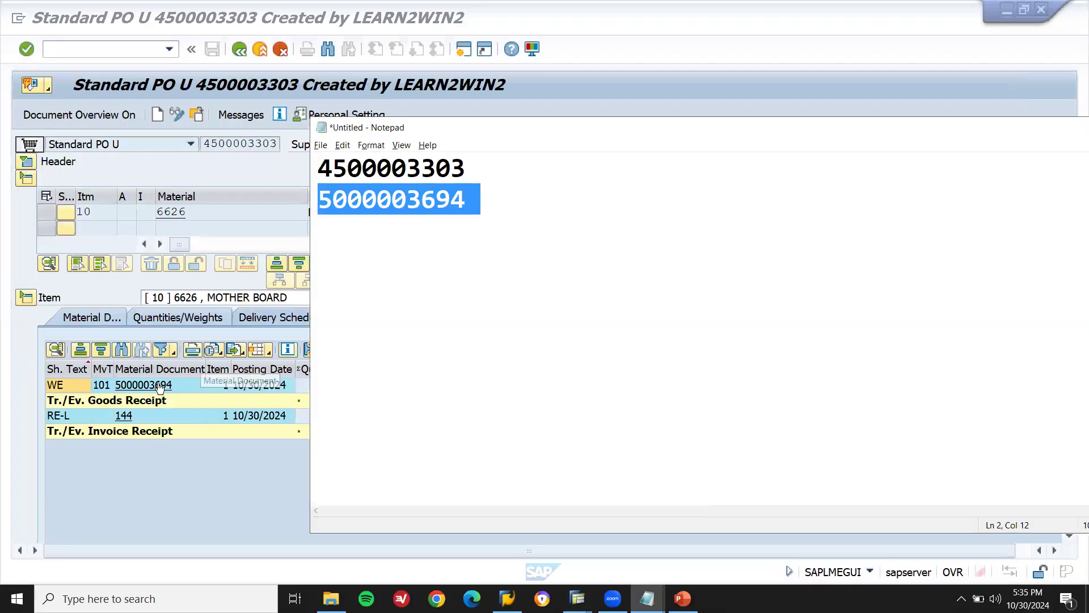
{"action": "left_click", "coordinate": [54, 386]}
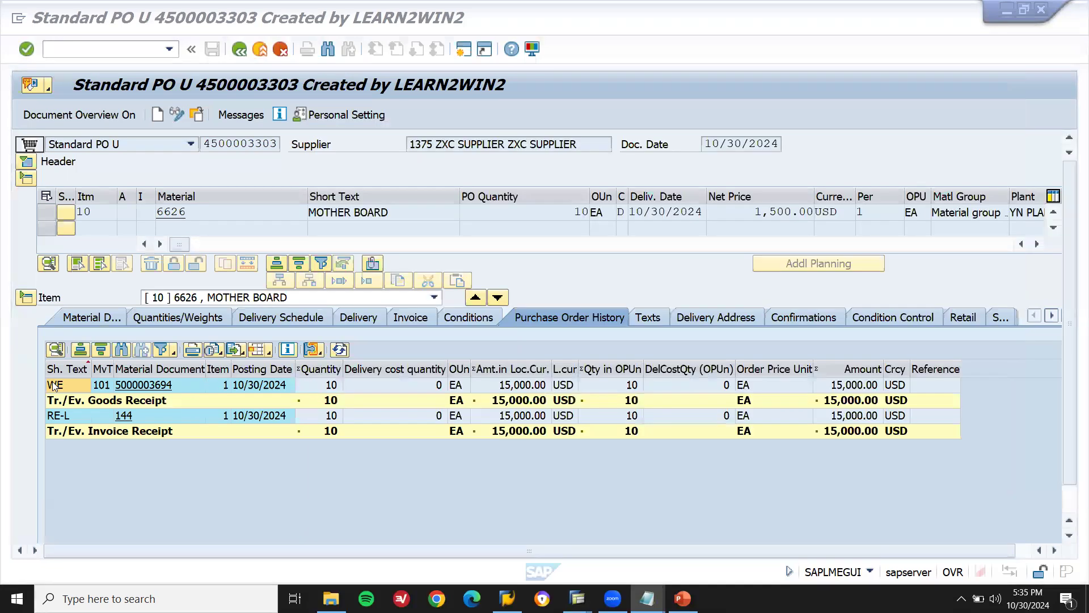
Step: Open the goods receipt's material document from the purchase order history and list its FI documents
{"action": "left_click", "coordinate": [154, 386]}
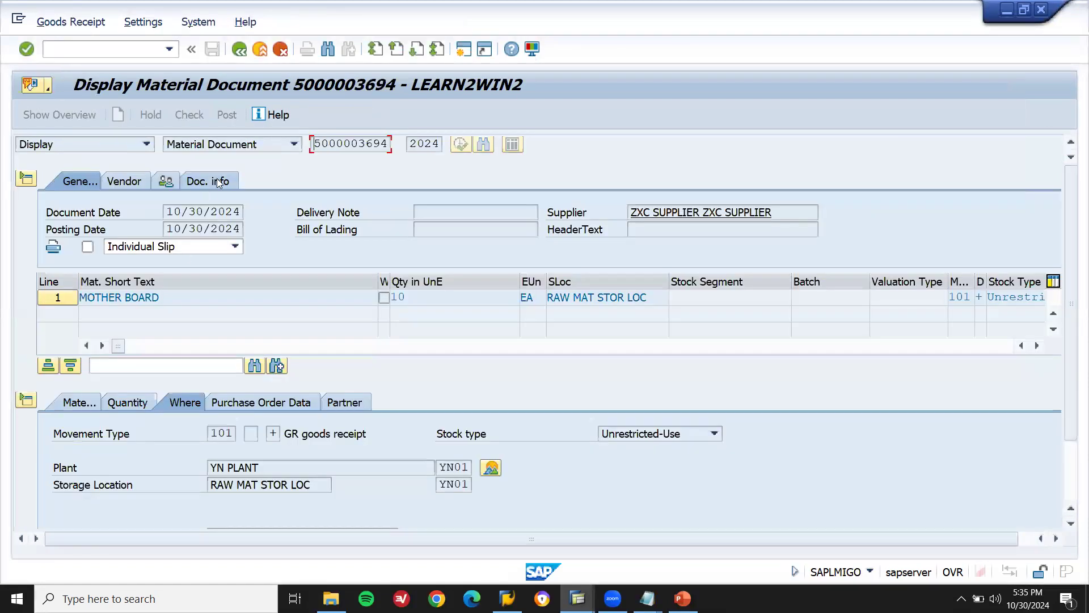
{"action": "left_click", "coordinate": [217, 182]}
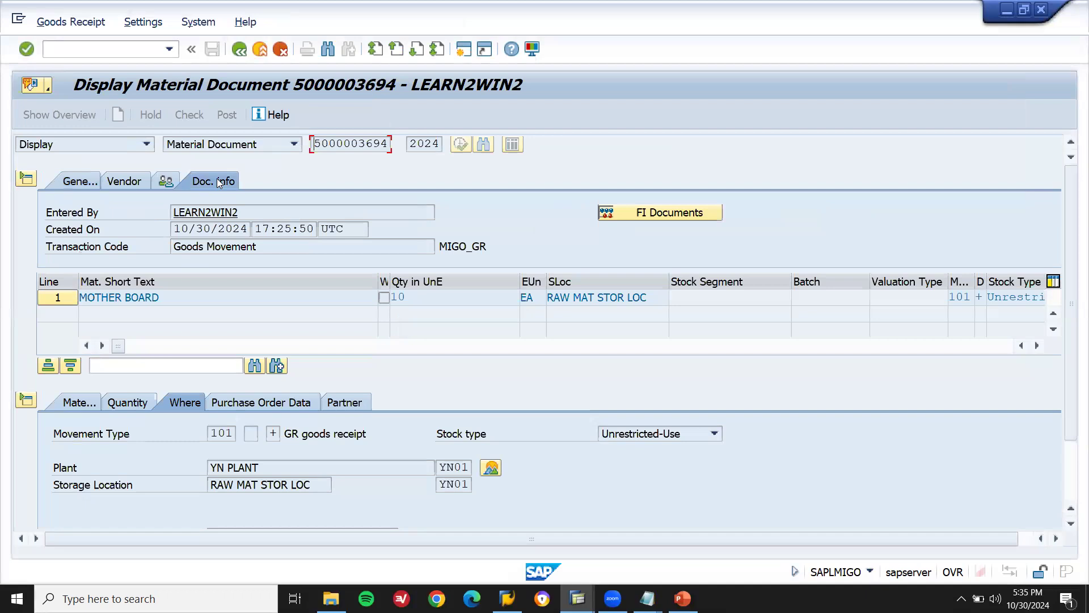
{"action": "left_click", "coordinate": [645, 216]}
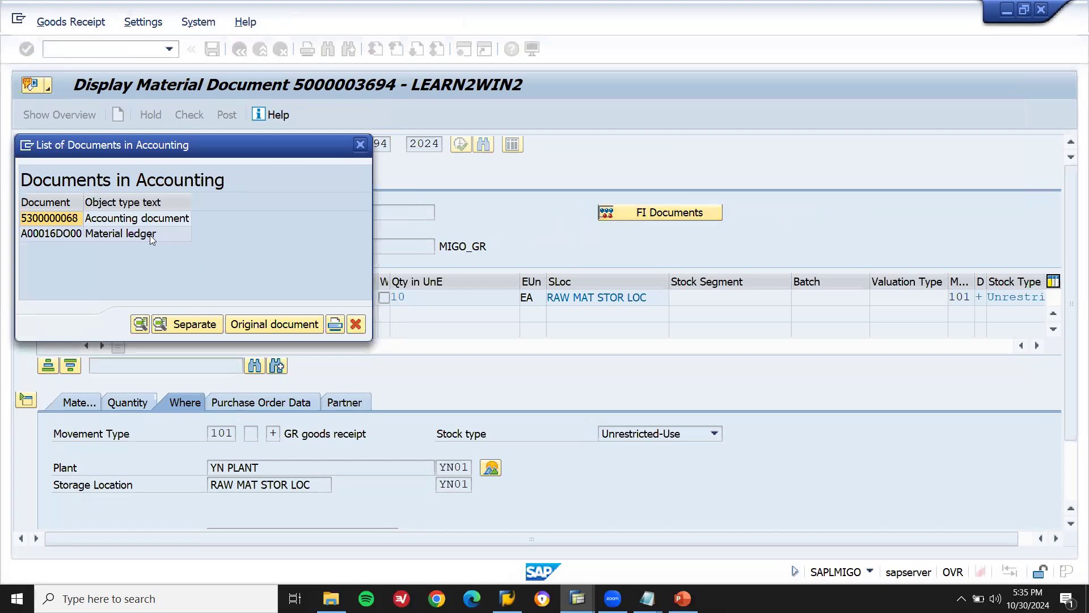
Step: Open the Accounting document from the list and examine its Inventory Raw Mat. and GR/IR lines and their transaction keys
{"action": "left_click", "coordinate": [151, 220]}
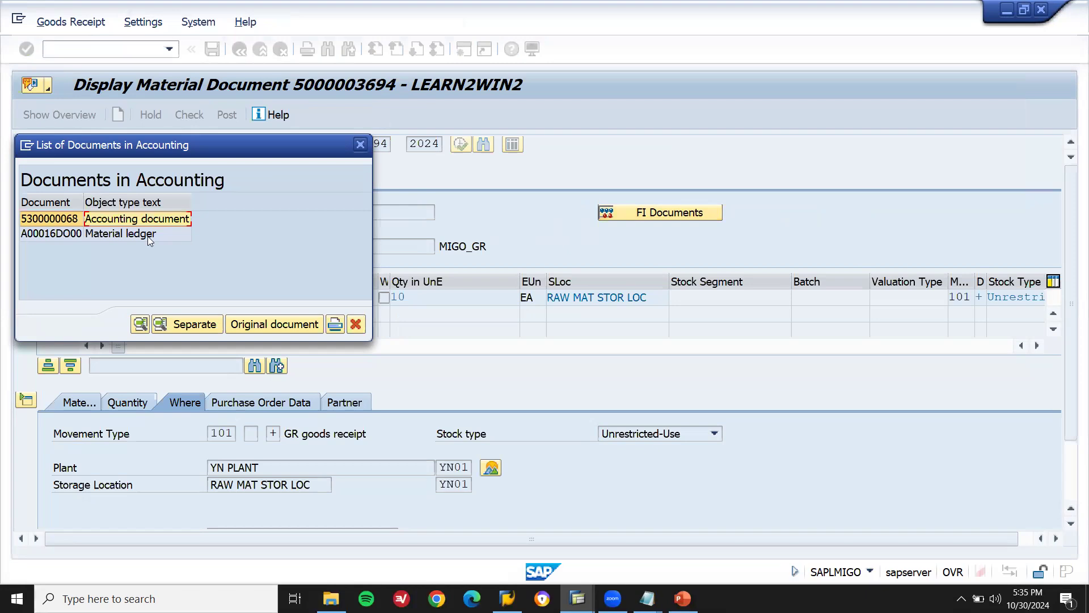
{"action": "left_click", "coordinate": [148, 236]}
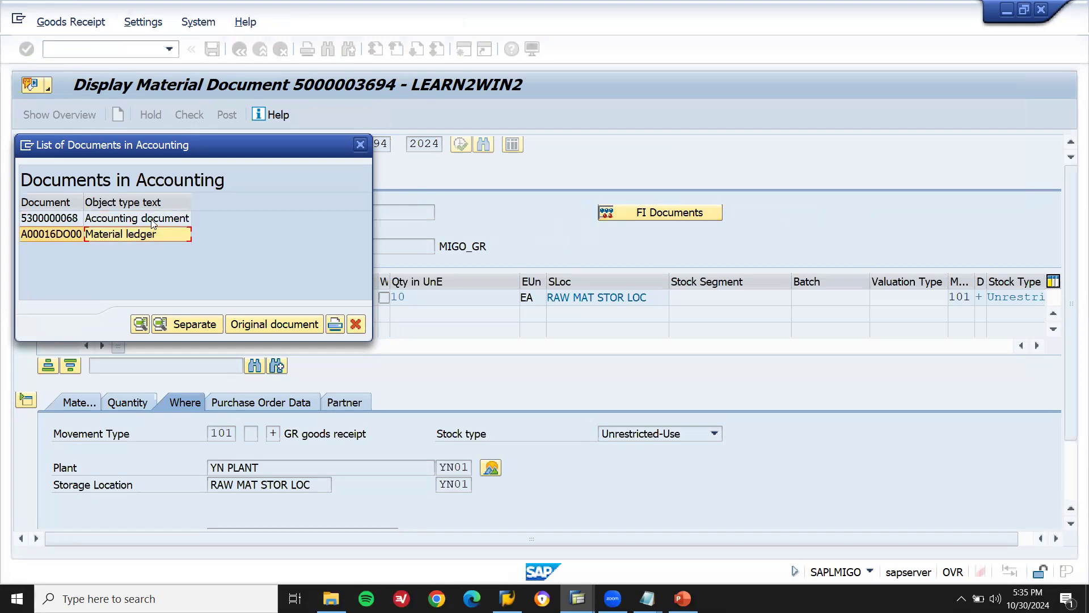
{"action": "double_click", "coordinate": [150, 219]}
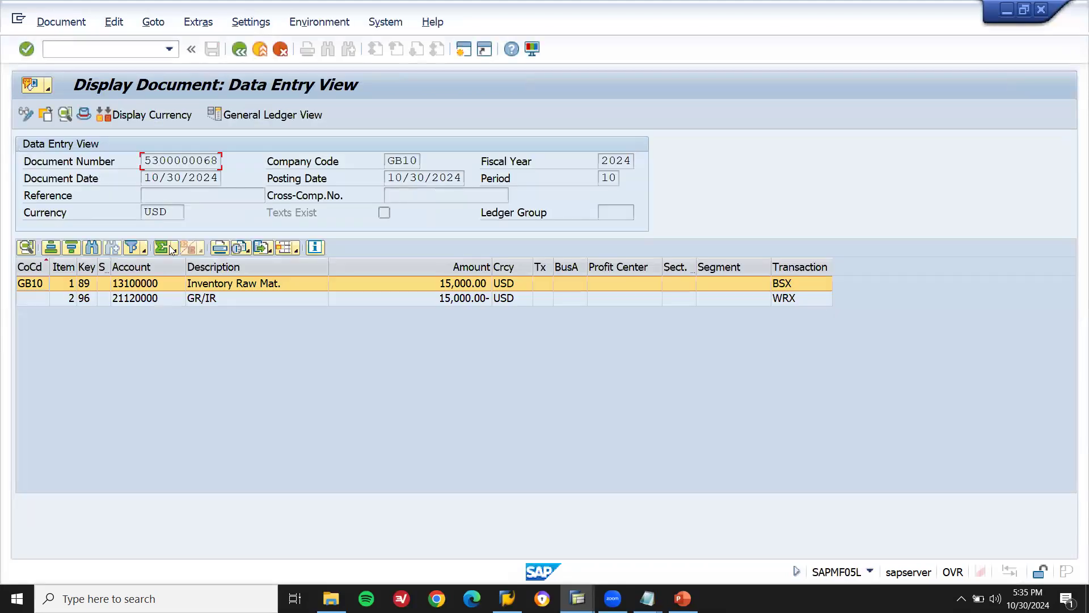
{"action": "left_click", "coordinate": [220, 298]}
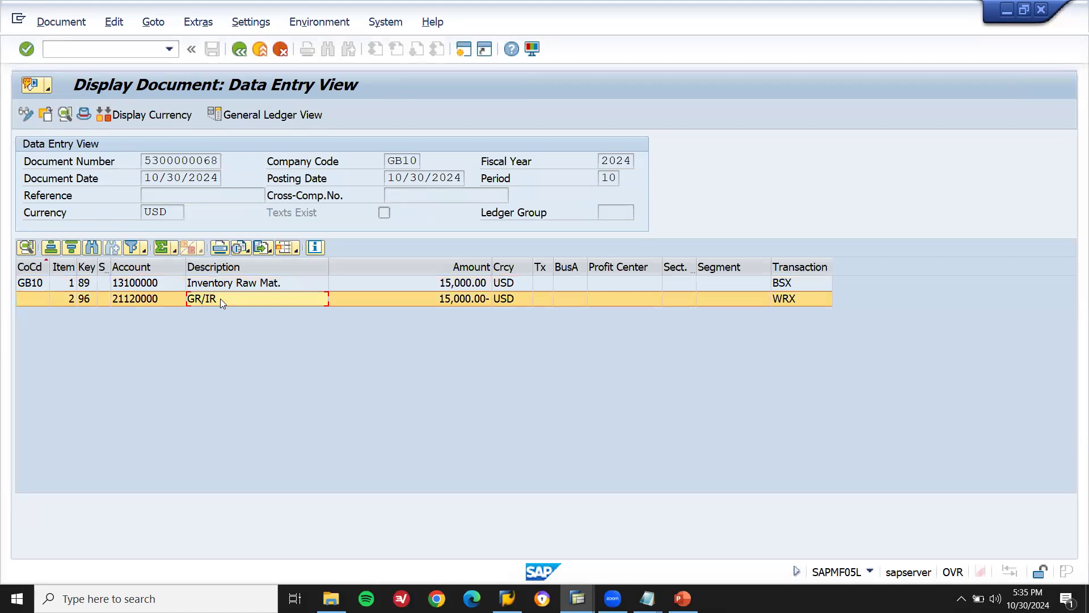
{"action": "left_click", "coordinate": [796, 297]}
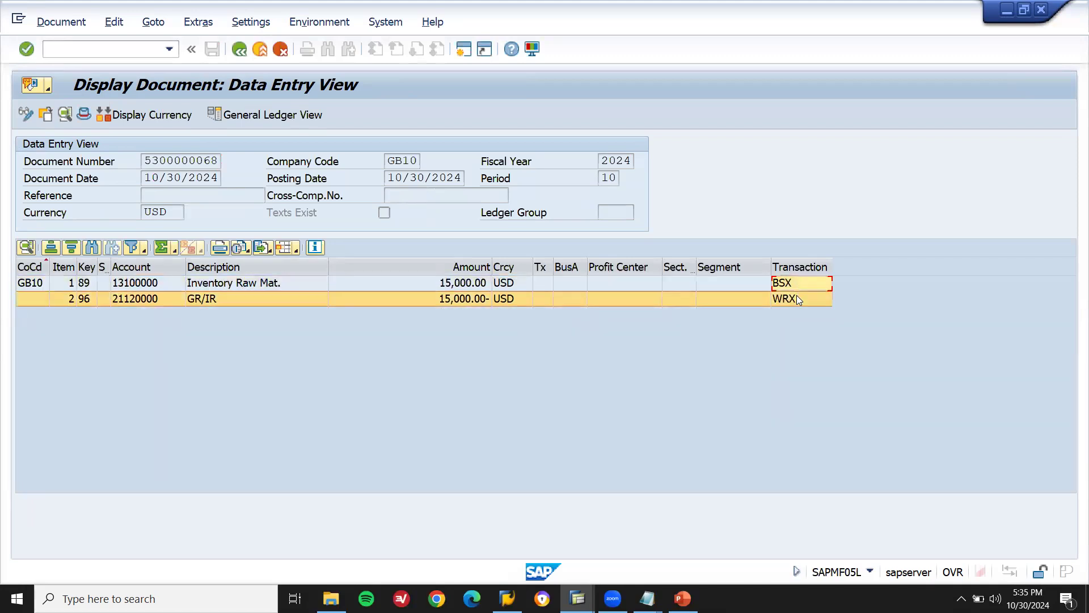
{"action": "left_click", "coordinate": [797, 287]}
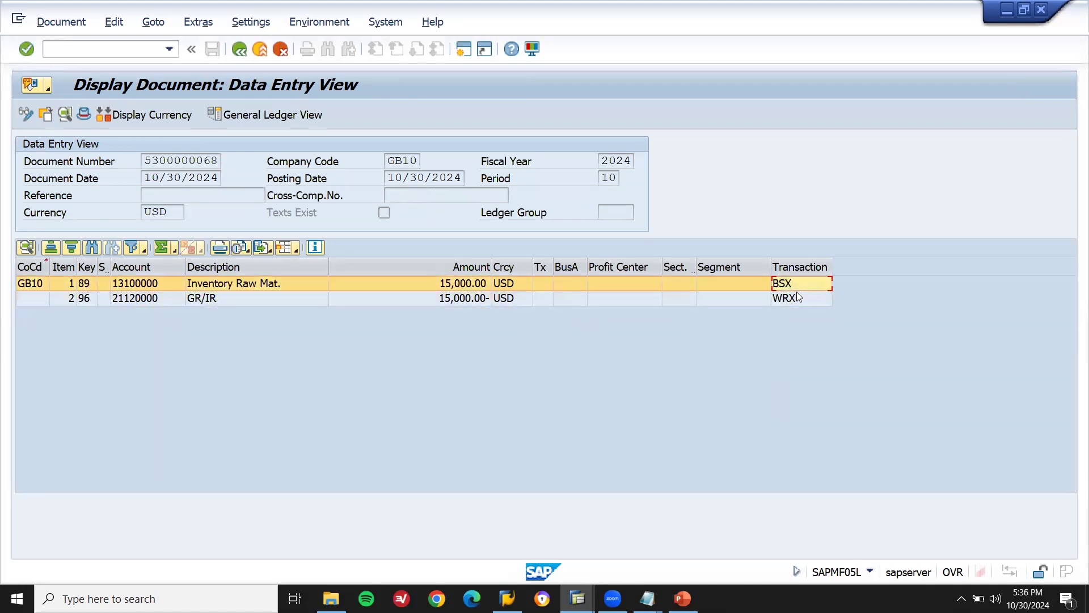
Step: Examine the GR/IR line's transaction key and the Inventory Raw Mat. line's account and amount in the accounting document
{"action": "left_click", "coordinate": [797, 298]}
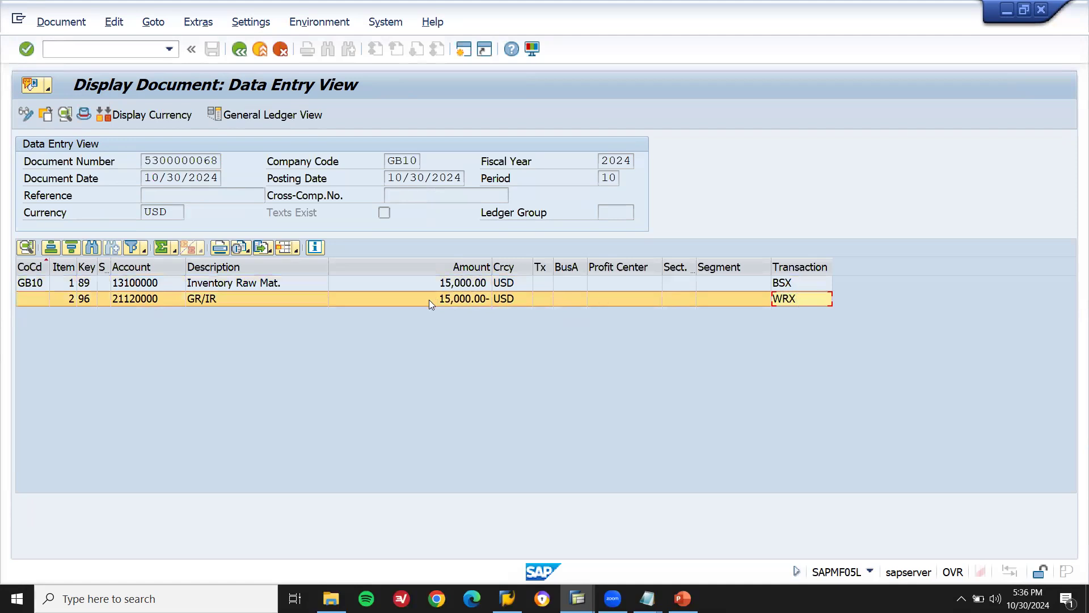
{"action": "left_click", "coordinate": [151, 287]}
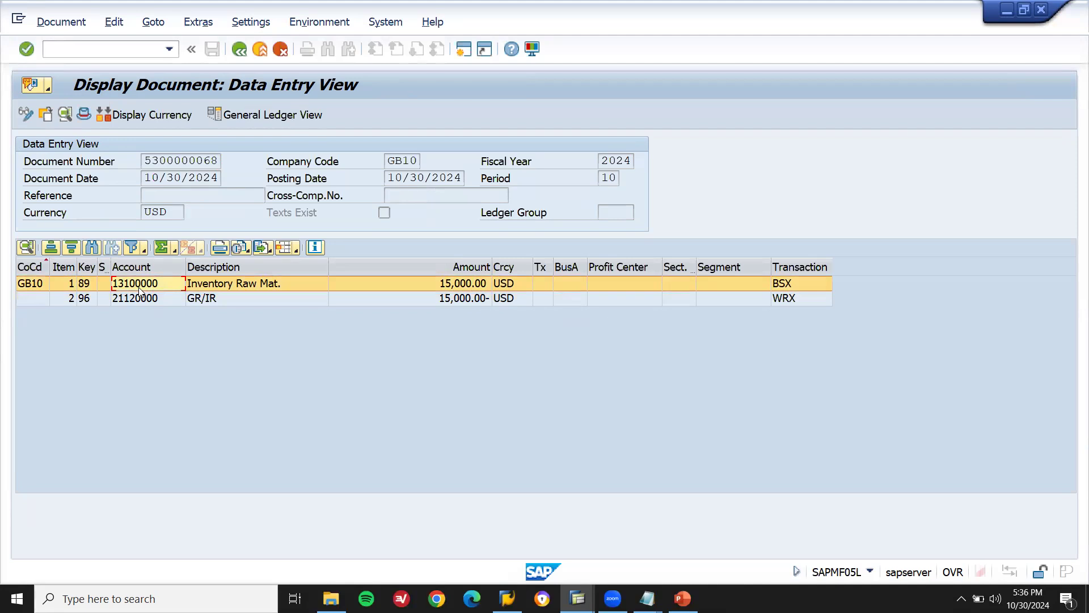
{"action": "mouse_move", "coordinate": [577, 598]}
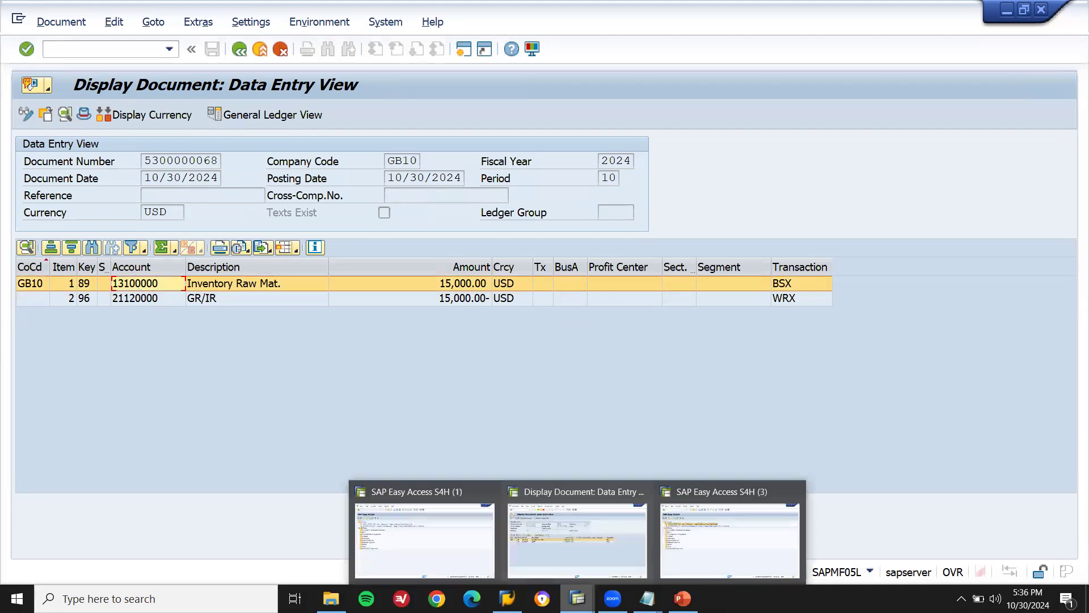
{"action": "left_click", "coordinate": [735, 542]}
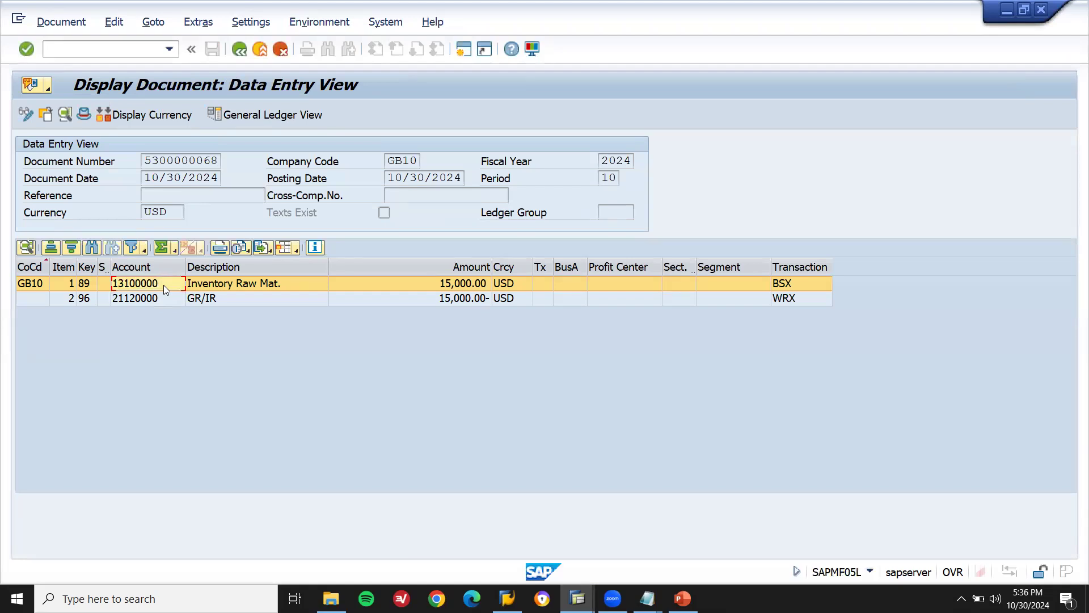
{"action": "left_click", "coordinate": [452, 288]}
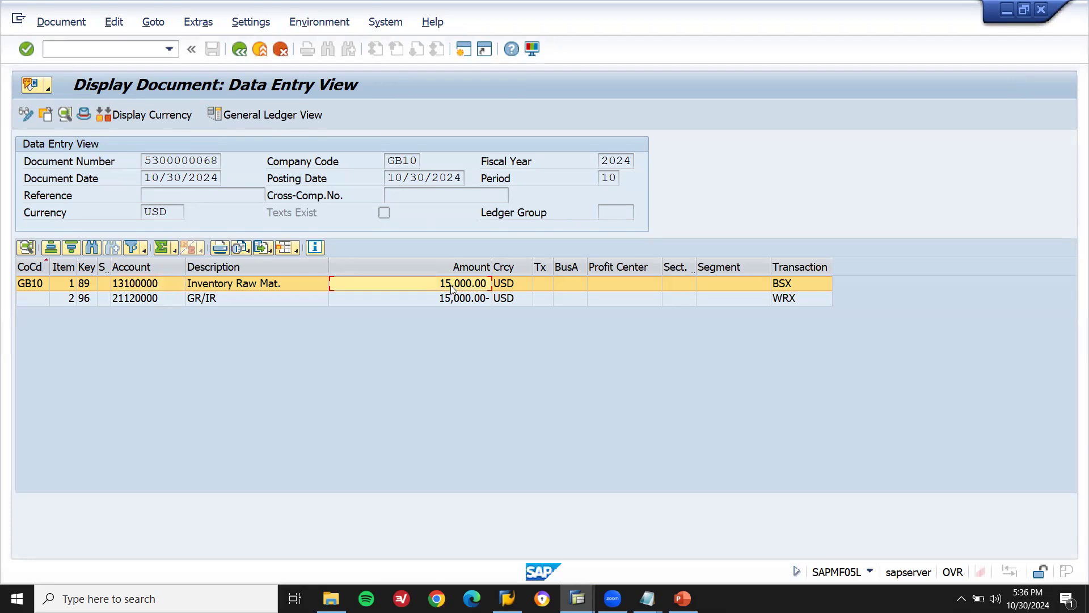
Step: Run transaction OBYC in a free SAP session and open the BSX inventory posting accounts for chart of accounts YCOA
{"action": "key", "text": "F3"}
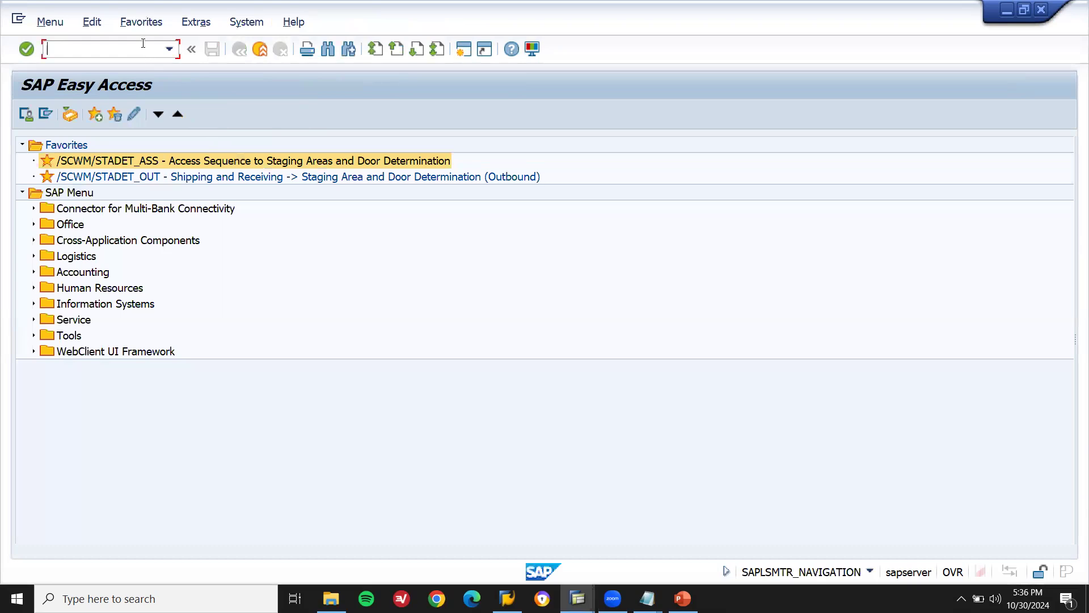
{"action": "type", "text": "OBYC"}
{"action": "key", "text": "Return"}
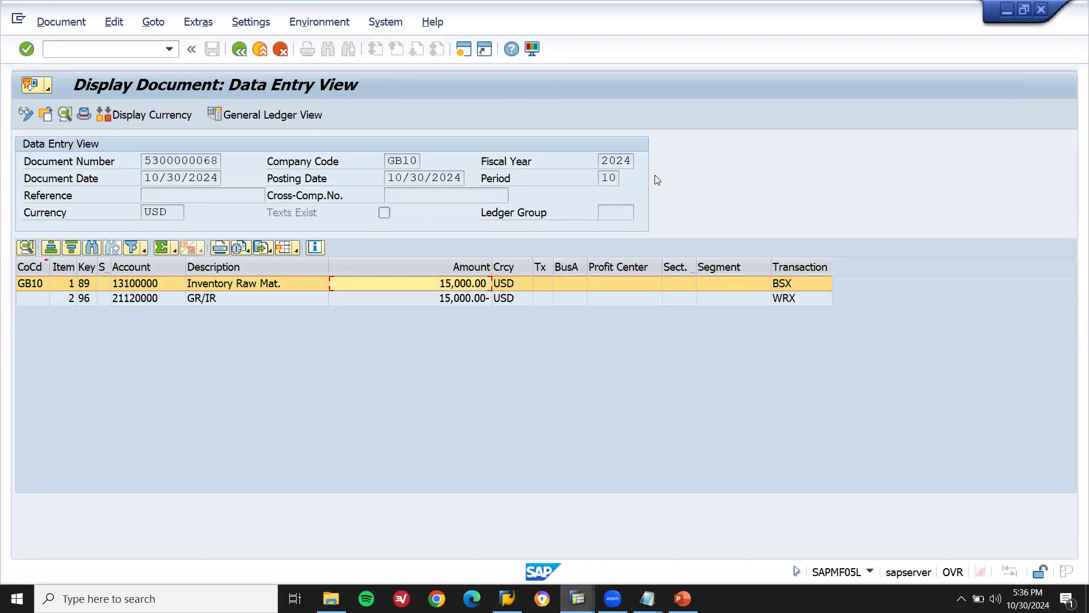
{"action": "left_click", "coordinate": [786, 288]}
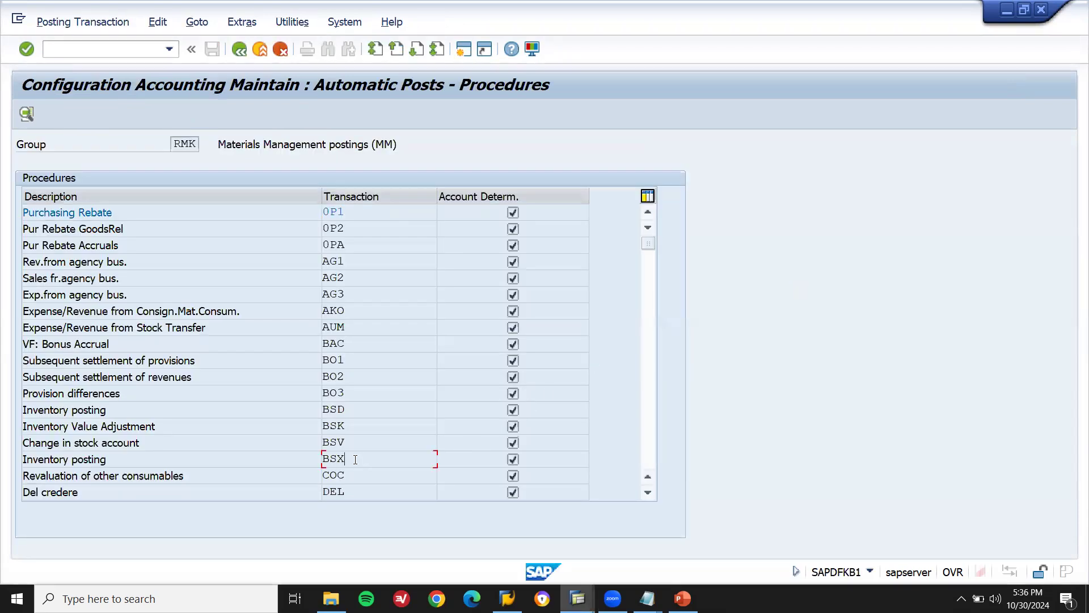
{"action": "double_click", "coordinate": [355, 458]}
{"action": "double_click", "coordinate": [351, 458]}
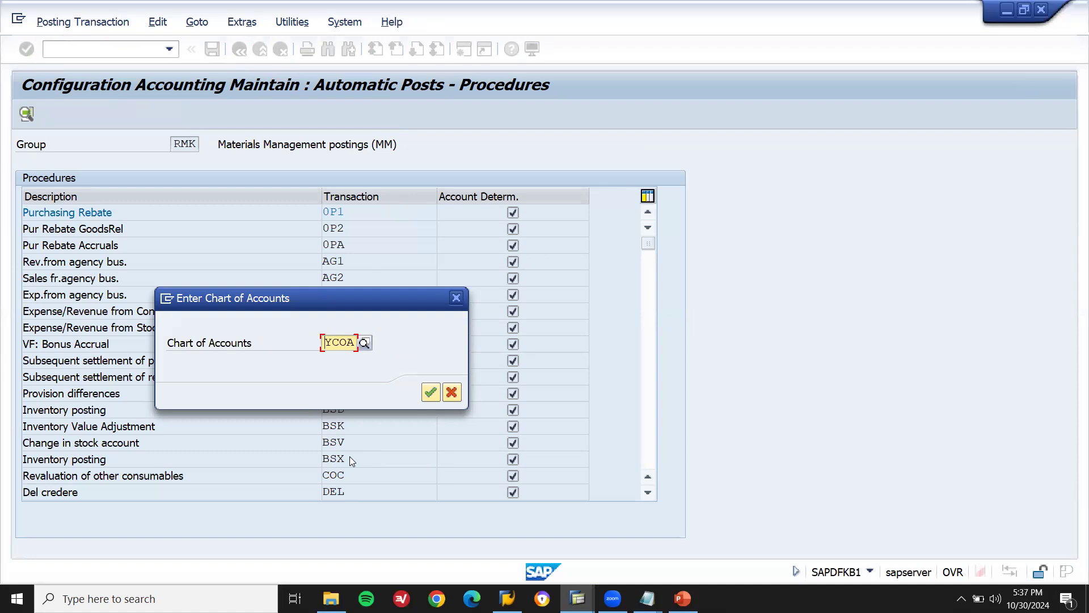
{"action": "left_click", "coordinate": [430, 393]}
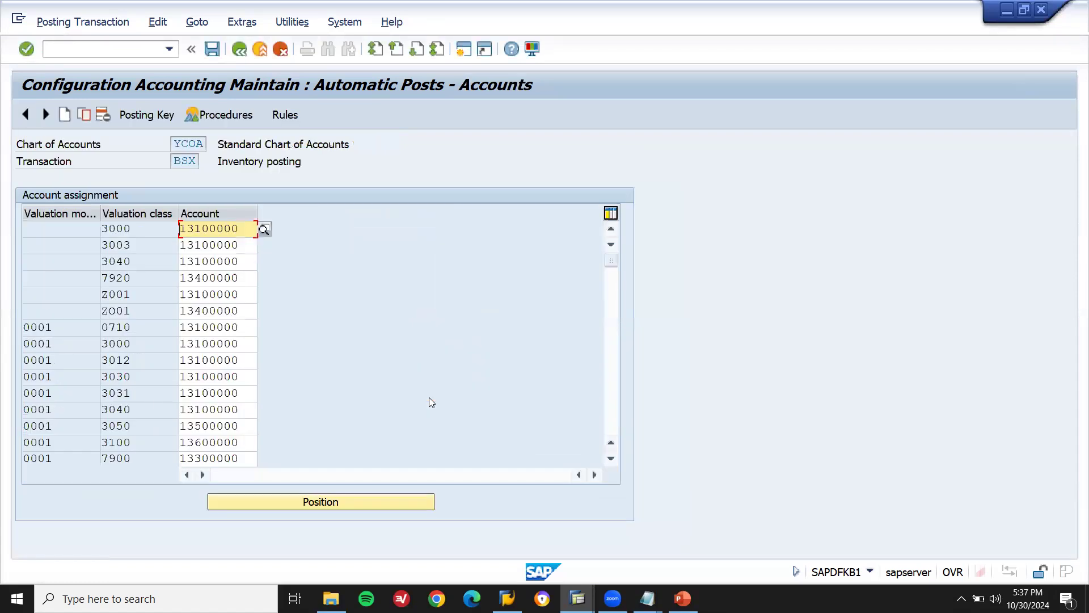
Step: Compare the G/L account assigned to valuation class Z001 under BSX with the accounting document's Inventory Raw Mat. account
{"action": "left_click", "coordinate": [244, 292]}
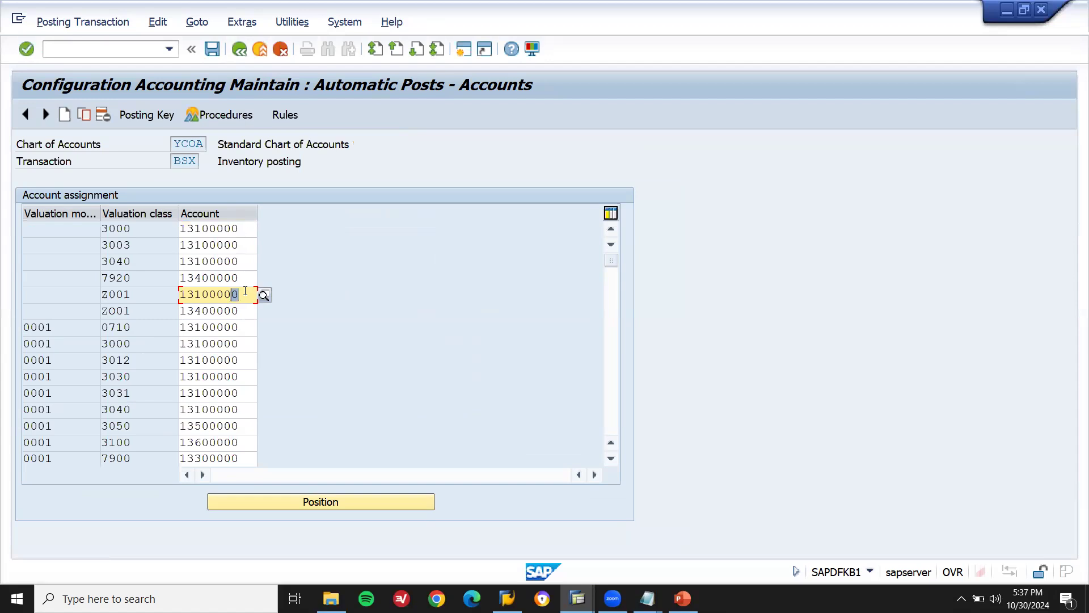
{"action": "double_click", "coordinate": [245, 291]}
{"action": "mouse_move", "coordinate": [578, 599]}
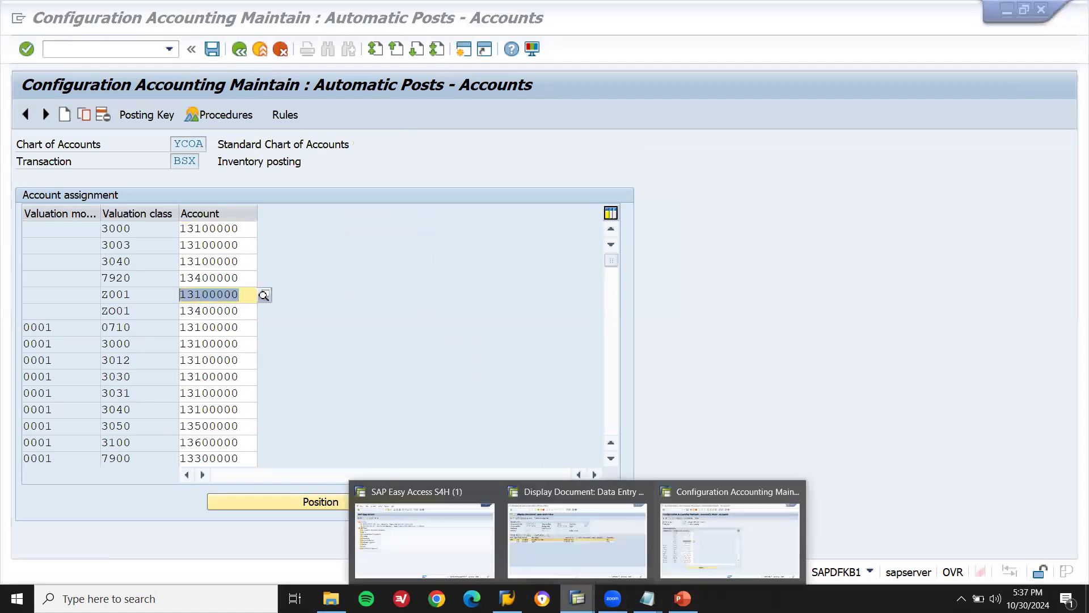
{"action": "left_click", "coordinate": [613, 548]}
{"action": "left_click", "coordinate": [142, 285]}
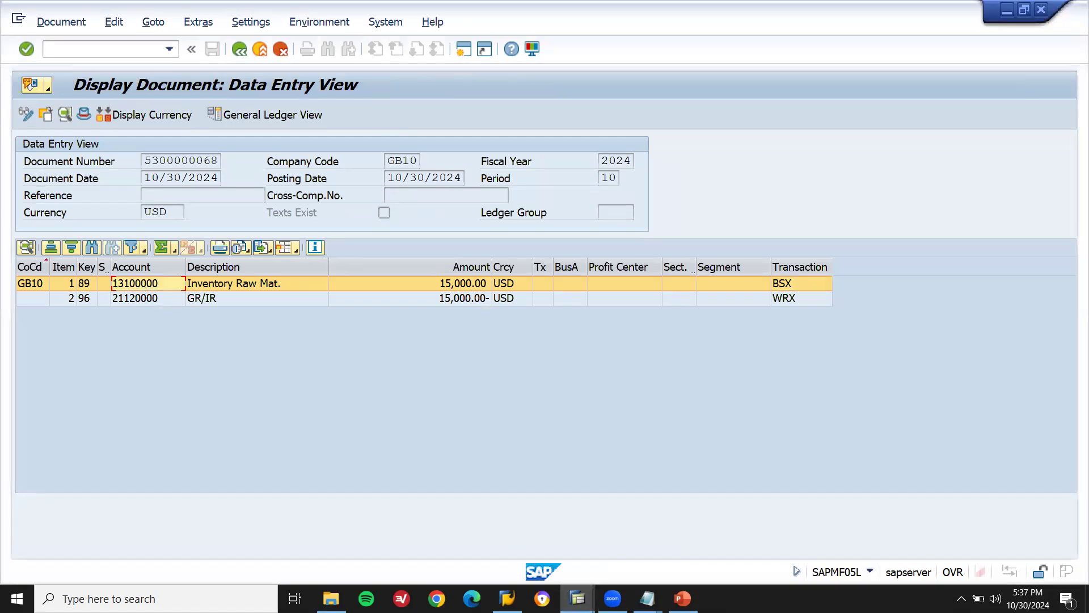
{"action": "mouse_move", "coordinate": [577, 599]}
{"action": "left_click", "coordinate": [696, 562]}
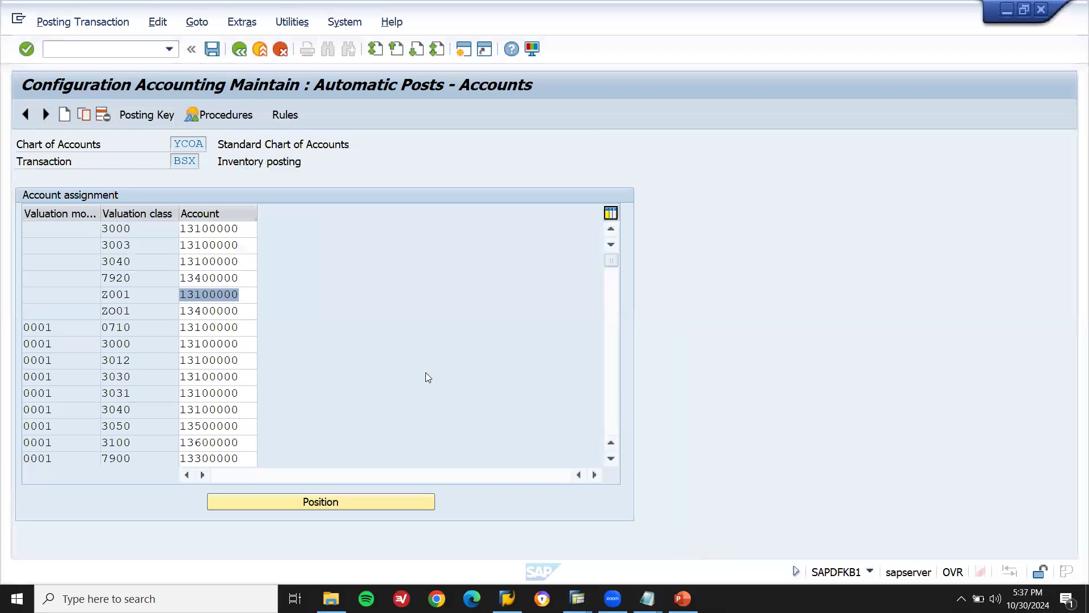
{"action": "left_click", "coordinate": [146, 293]}
{"action": "key", "text": "shift+Left"}
{"action": "key", "text": "shift+Left"}
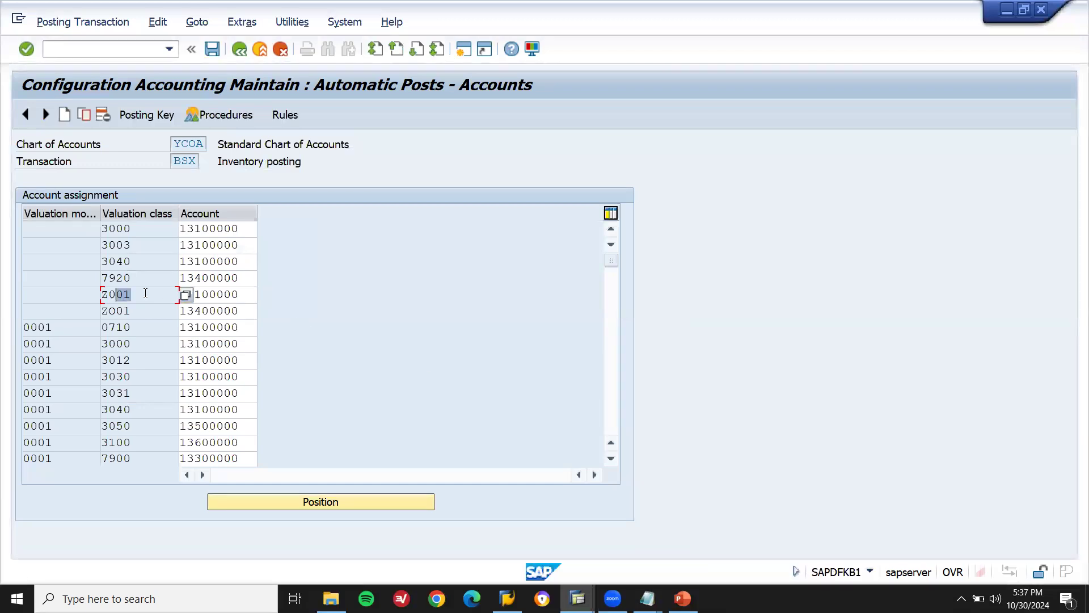
{"action": "key", "text": "shift+Left"}
{"action": "key", "text": "shift+Left"}
Step: Return from the accounting document to the goods receipt's material document and look up the material number of MOTHER BOARD
{"action": "mouse_move", "coordinate": [577, 598]}
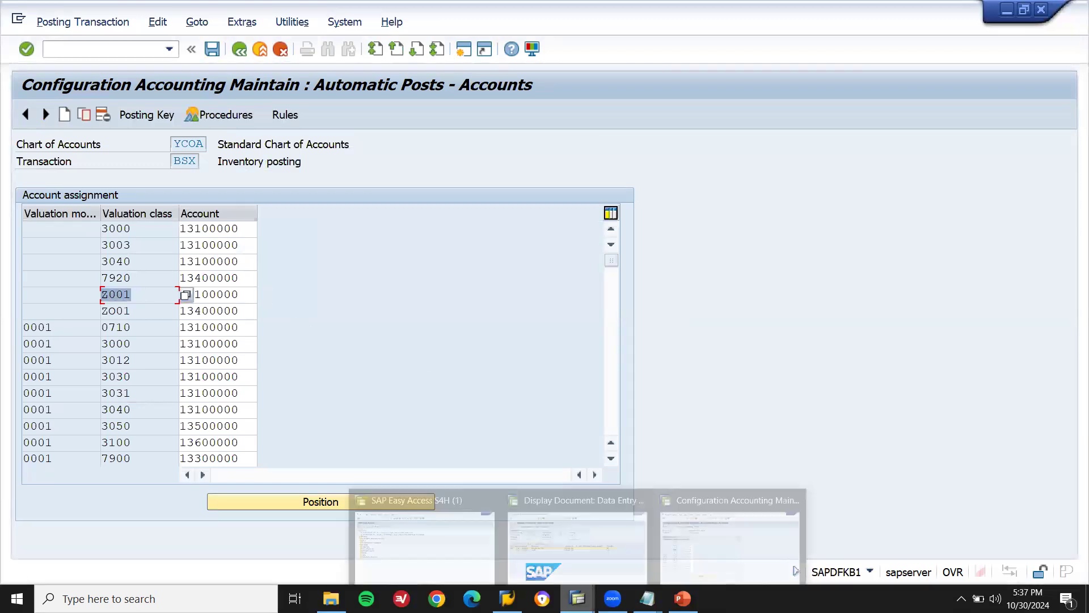
{"action": "left_click", "coordinate": [475, 548]}
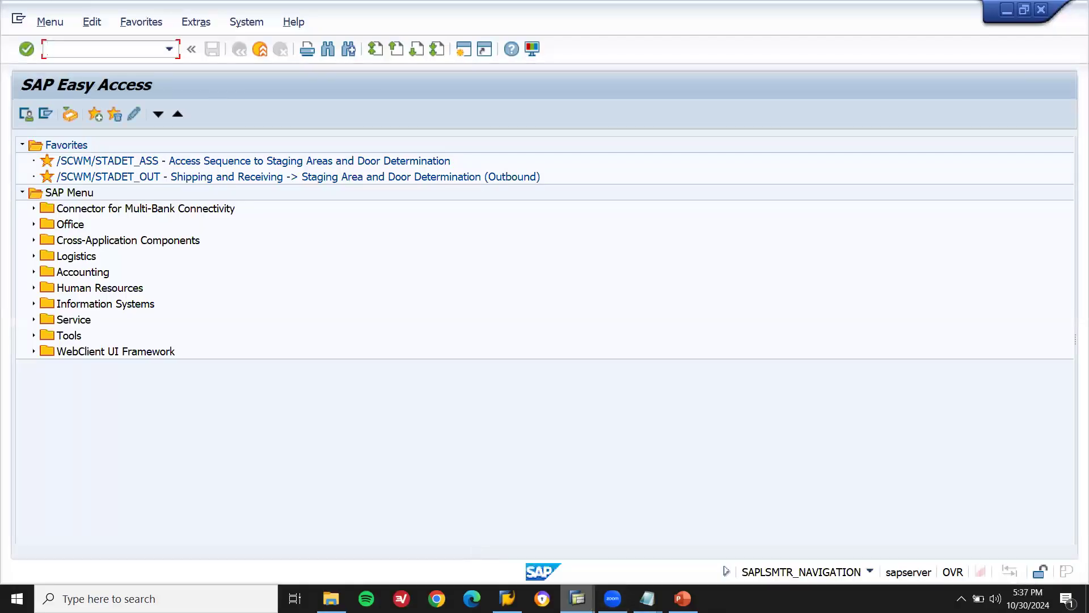
{"action": "mouse_move", "coordinate": [577, 599]}
{"action": "left_click", "coordinate": [618, 560]}
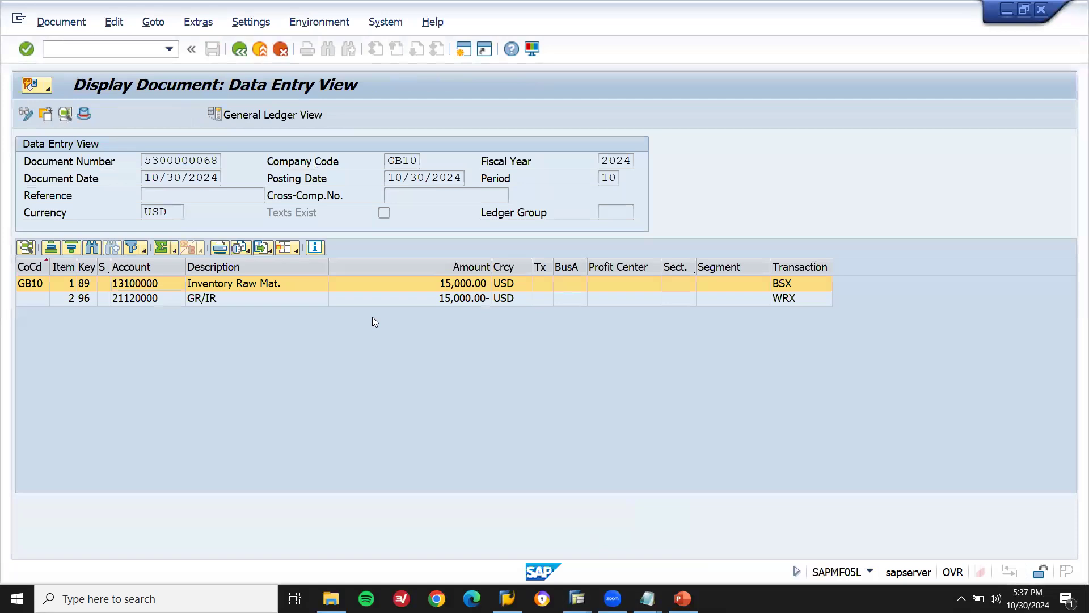
{"action": "key", "text": "F3"}
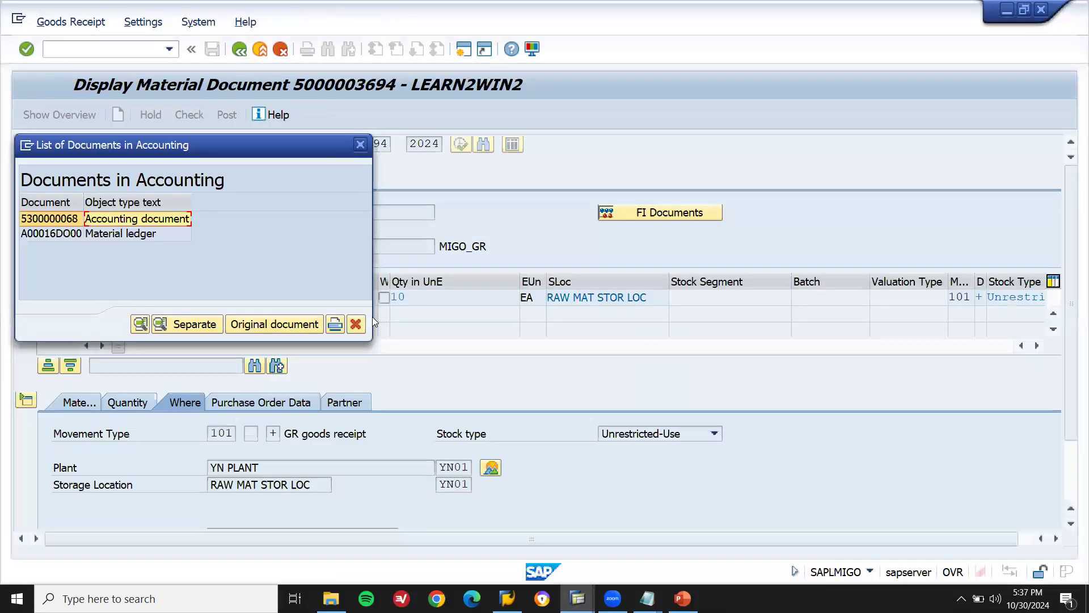
{"action": "key", "text": "F3"}
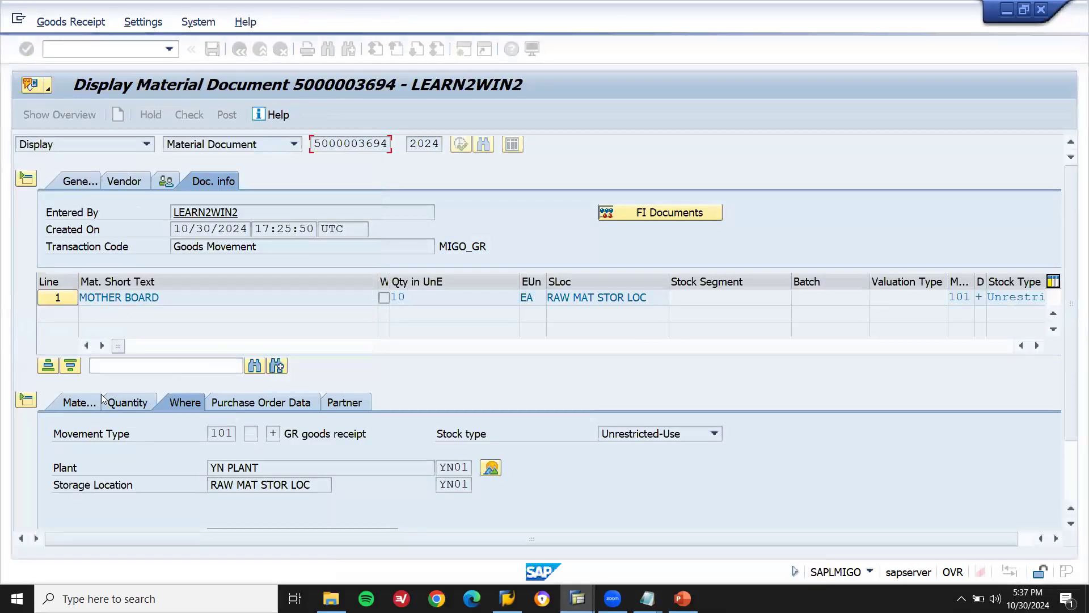
{"action": "left_click", "coordinate": [82, 404]}
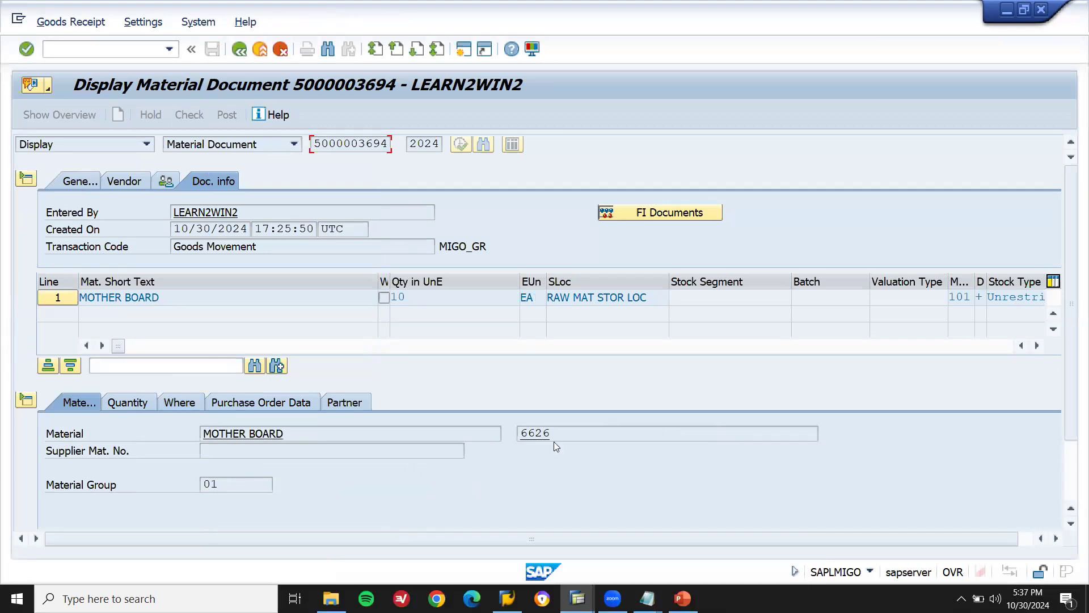
{"action": "left_click", "coordinate": [573, 426]}
{"action": "key", "text": "shift+Left"}
{"action": "key", "text": "shift+Left"}
{"action": "key", "text": "shift+Left"}
{"action": "key", "text": "shift+Left"}
Step: Display material 6626 with transaction MM03 in the free session for plant YN01 and storage location YN01
{"action": "mouse_move", "coordinate": [578, 599]}
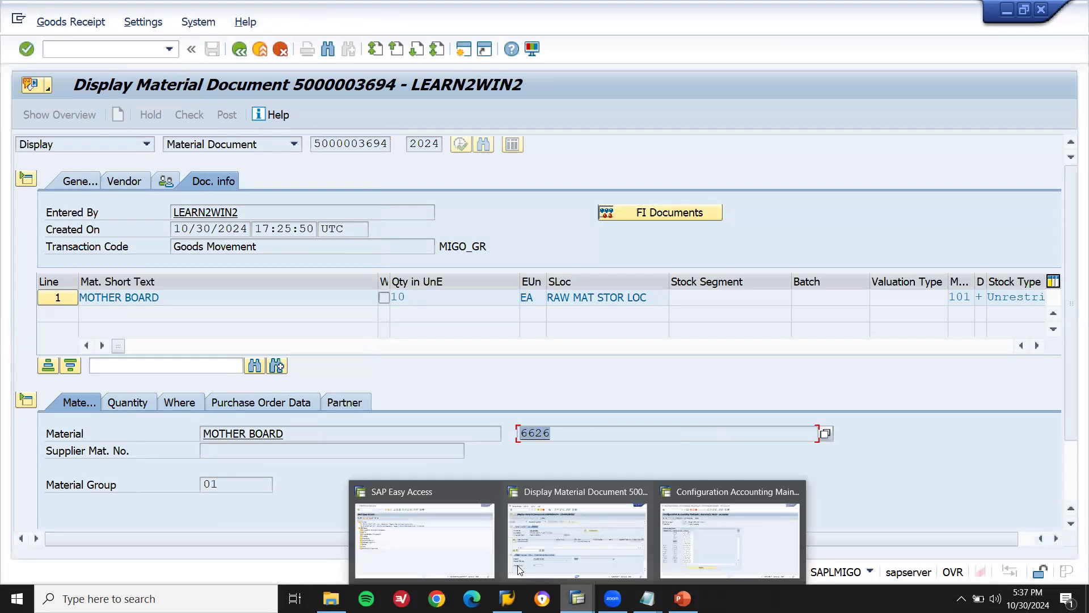
{"action": "left_click", "coordinate": [450, 542]}
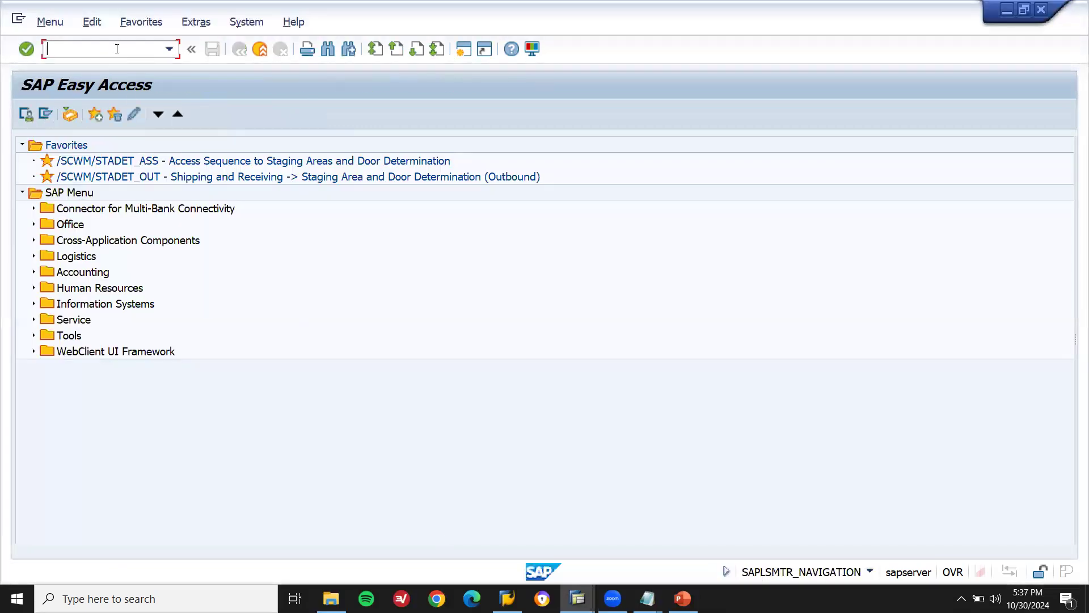
{"action": "type", "text": "MM03"}
{"action": "key", "text": "Return"}
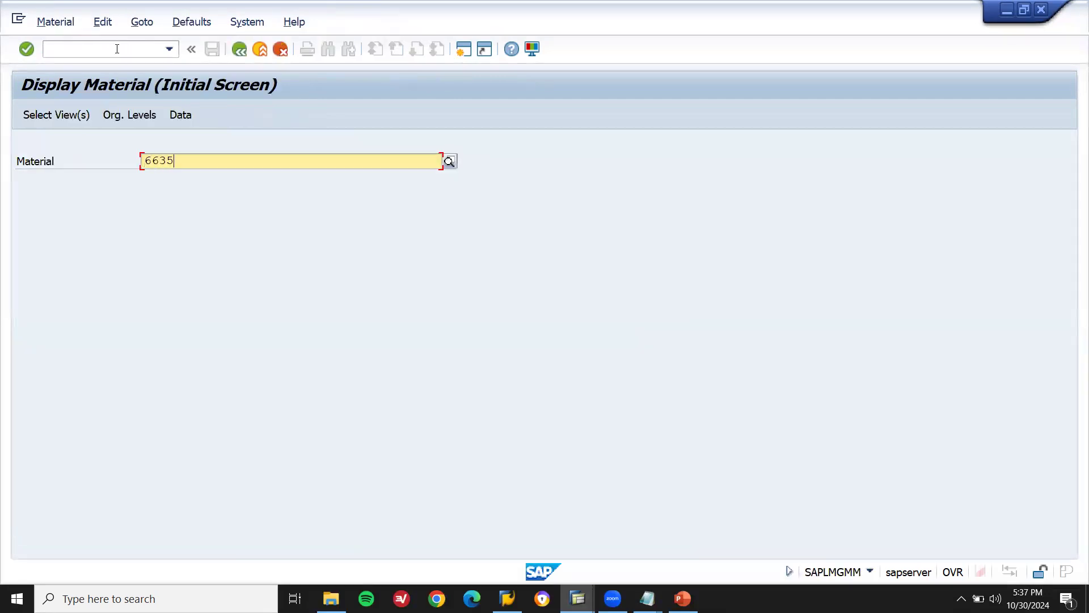
{"action": "key", "text": "BackSpace"}
{"action": "key", "text": "BackSpace"}
{"action": "type", "text": "26"}
{"action": "key", "text": "Return"}
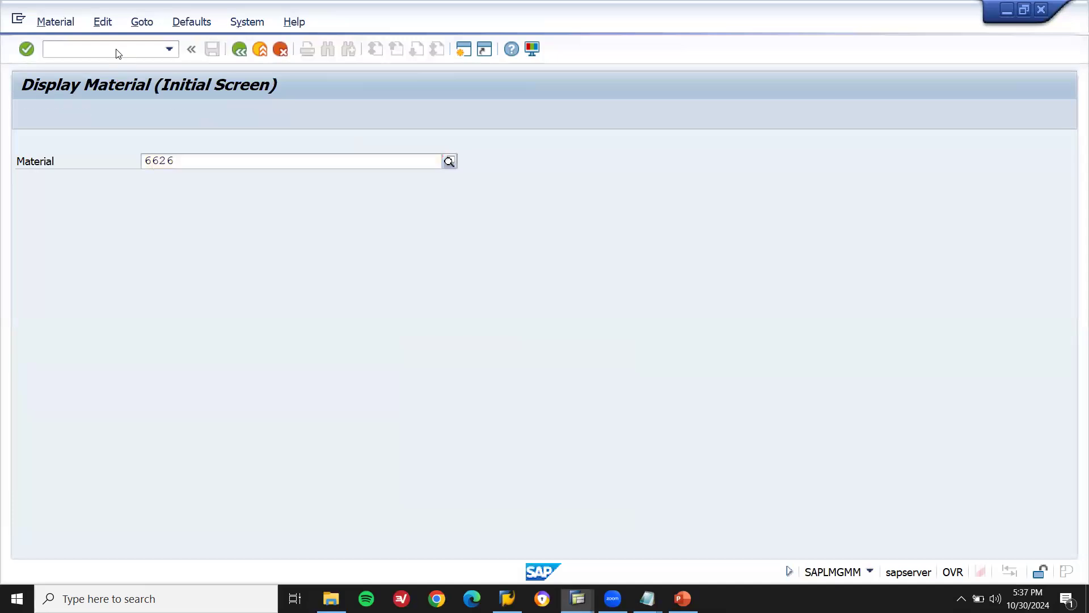
{"action": "key", "text": "Return"}
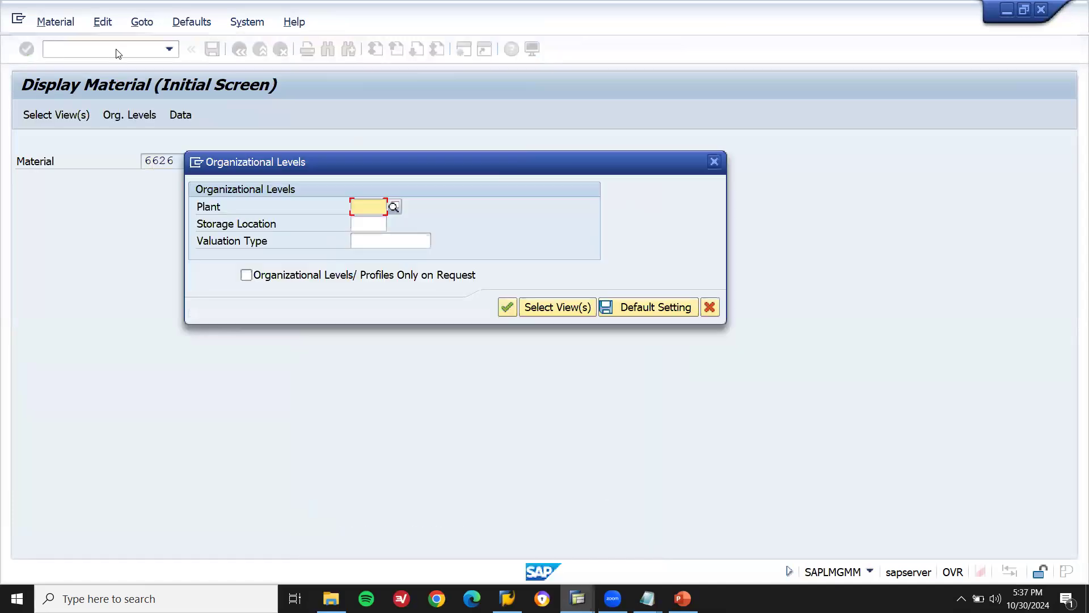
{"action": "key", "text": "Down"}
{"action": "key", "text": "Tab"}
{"action": "key", "text": "Down"}
{"action": "key", "text": "Return"}
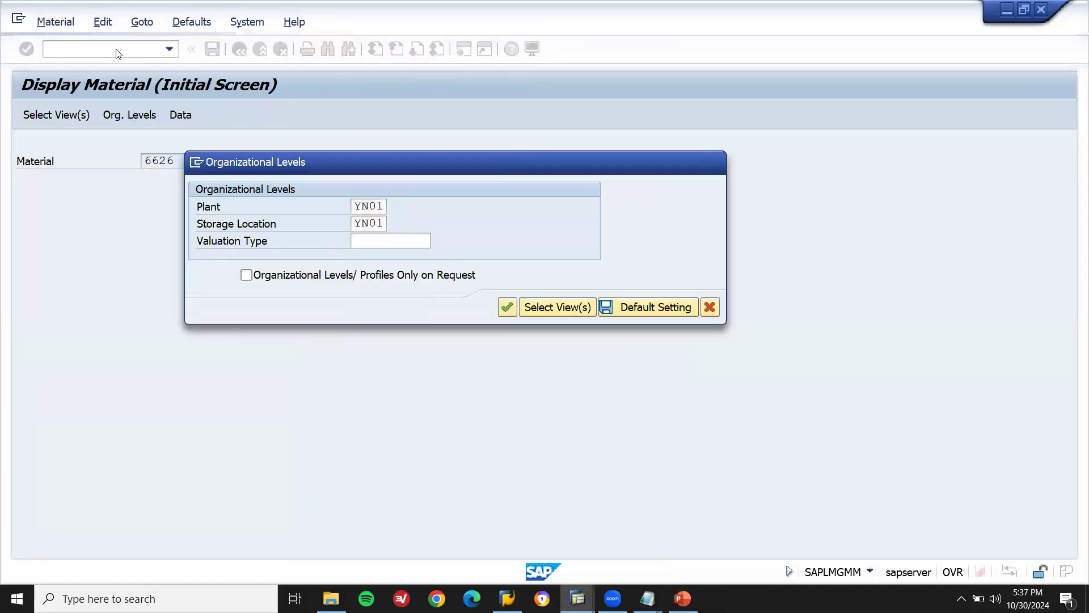
{"action": "key", "text": "Return"}
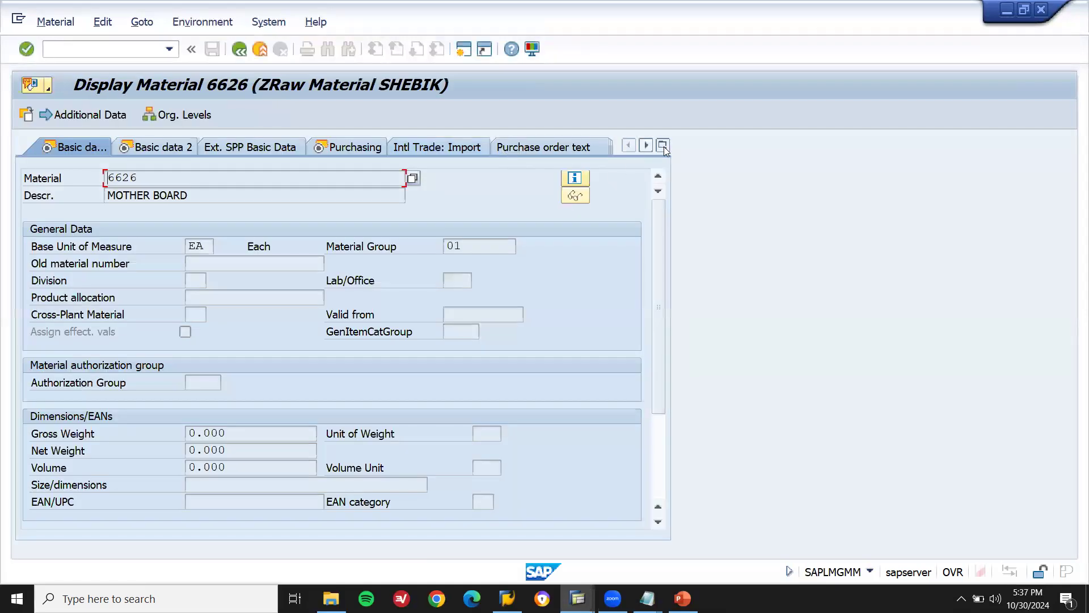
Step: Open the material's Accounting 1 view and check its valuation class
{"action": "left_click", "coordinate": [664, 146]}
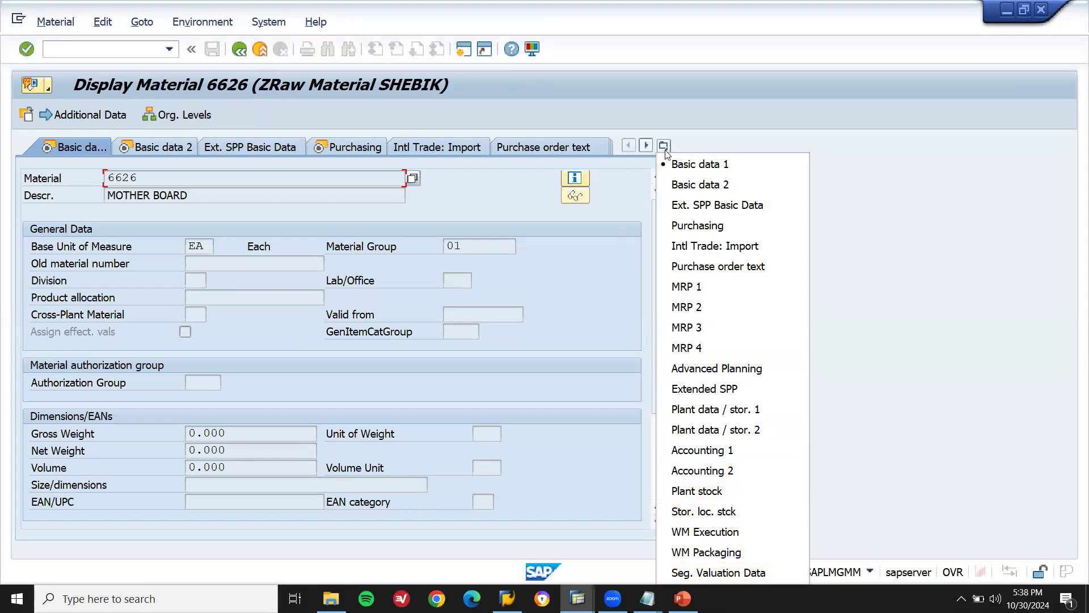
{"action": "left_click", "coordinate": [702, 452]}
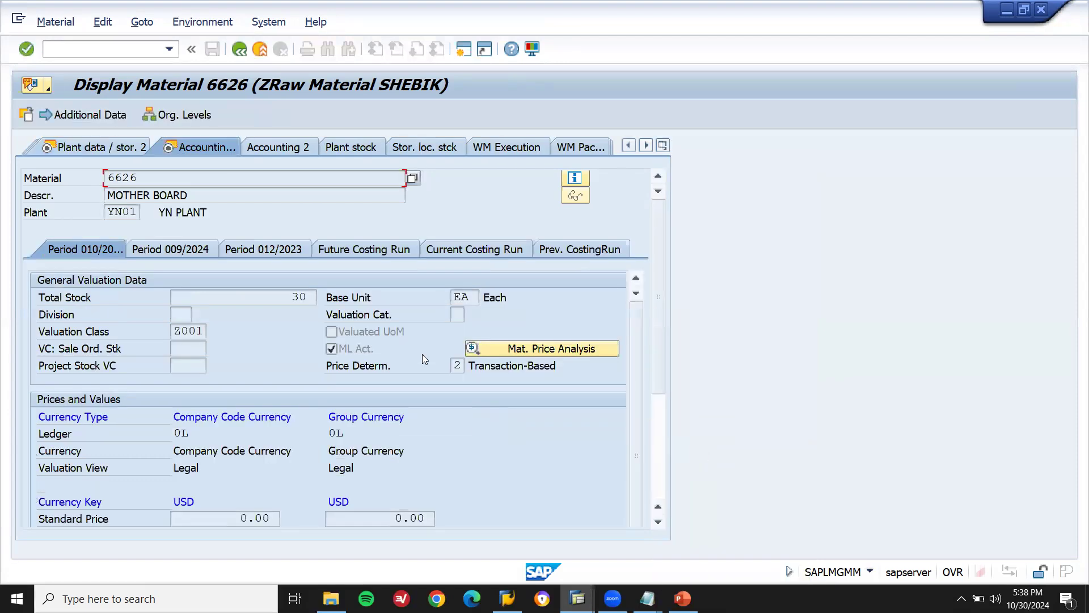
{"action": "left_click", "coordinate": [204, 331]}
{"action": "left_click_drag", "start_coordinate": [205, 332], "coordinate": [173, 331]}
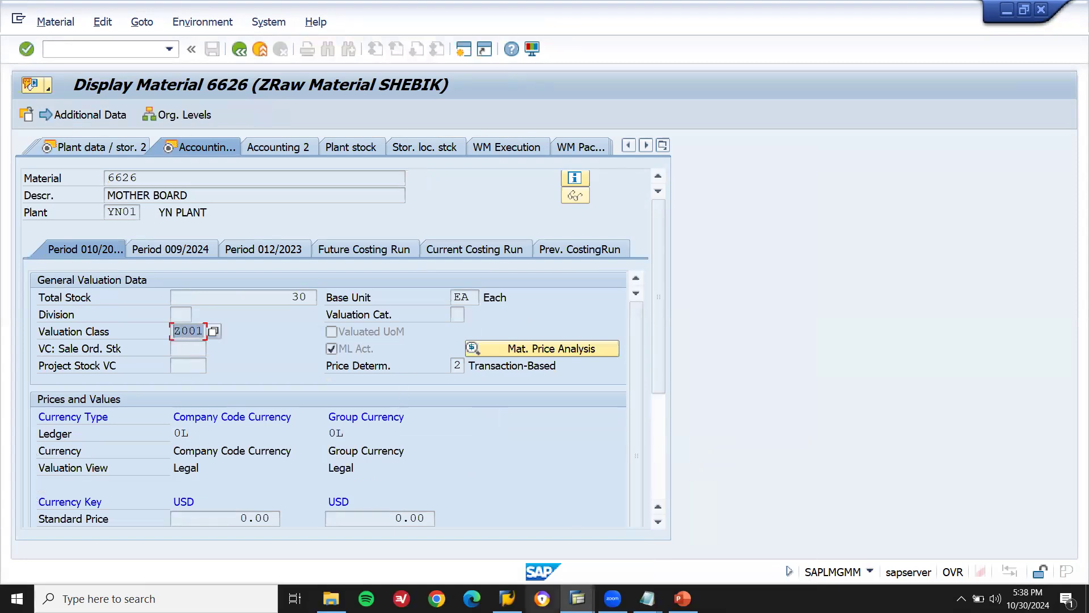
Step: Switch back to the BSX account assignment and match the material's valuation class Z001 to its assigned G/L account
{"action": "left_click", "coordinate": [578, 598]}
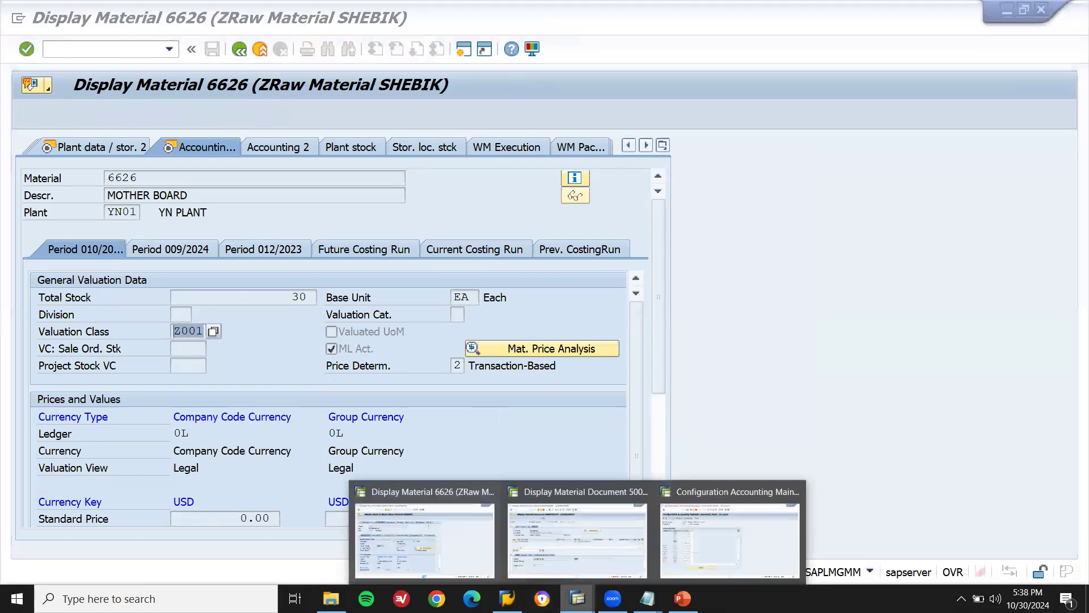
{"action": "left_click", "coordinate": [719, 559]}
{"action": "left_click", "coordinate": [251, 294]}
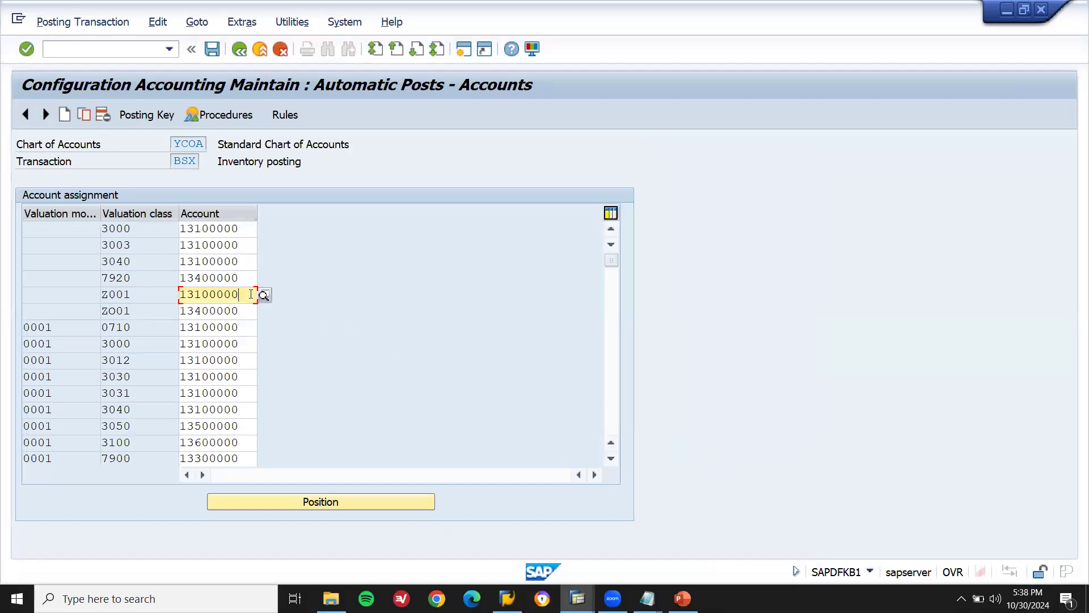
{"action": "key", "text": "shift+Left"}
{"action": "key", "text": "shift+Left"}
{"action": "key", "text": "shift+Left"}
{"action": "key", "text": "shift+Left"}
{"action": "key", "text": "shift+Left"}
{"action": "key", "text": "shift+Left"}
{"action": "key", "text": "shift+Left"}
{"action": "key", "text": "shift+Left"}
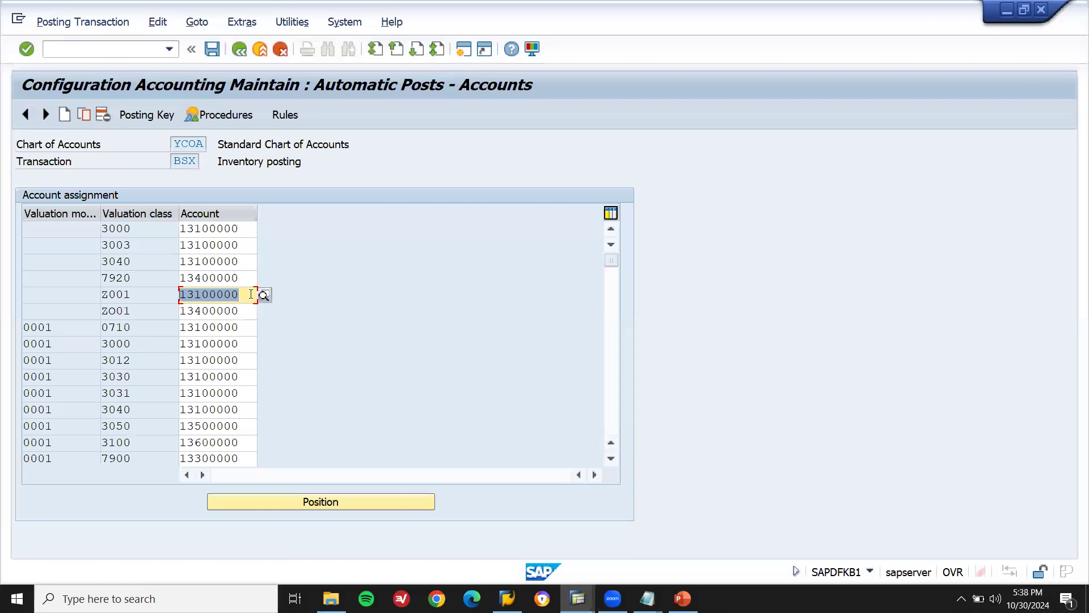
{"action": "key", "text": "Right"}
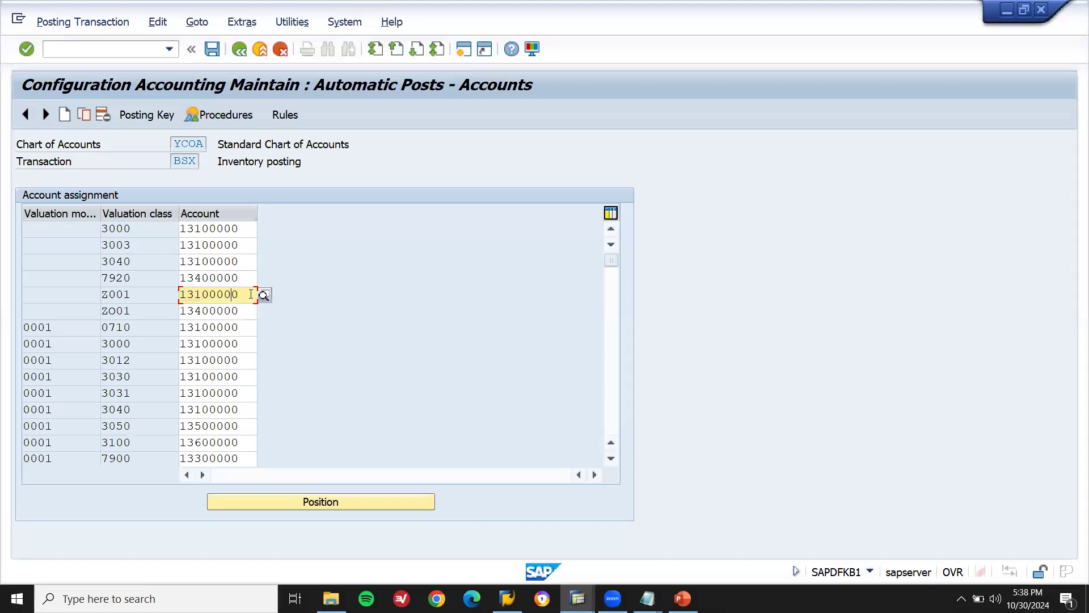
Step: Highlight the G/L account assigned to valuation class Z001 in the BSX account assignment
{"action": "key", "text": "shift+Left"}
{"action": "key", "text": "shift+Left"}
{"action": "key", "text": "shift+Left"}
{"action": "key", "text": "shift+Left"}
{"action": "key", "text": "shift+Left"}
{"action": "key", "text": "shift+Left"}
{"action": "key", "text": "shift+Left"}
{"action": "key", "text": "shift+Left"}
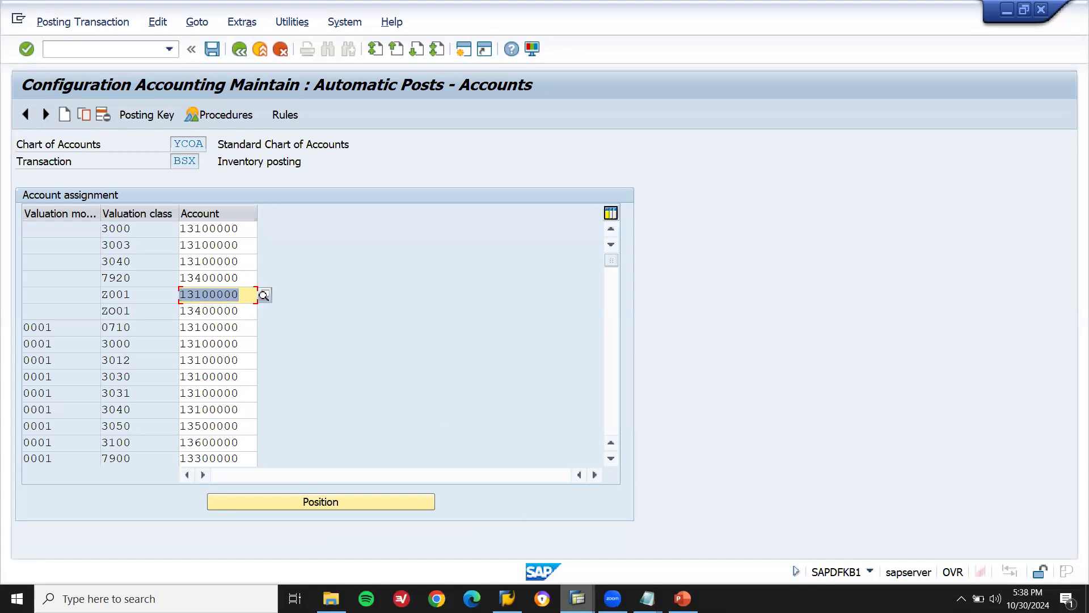
Step: Close the display of material 6626 and return that session to the SAP Easy Access screen
{"action": "left_click", "coordinate": [577, 599]}
{"action": "left_click", "coordinate": [419, 544]}
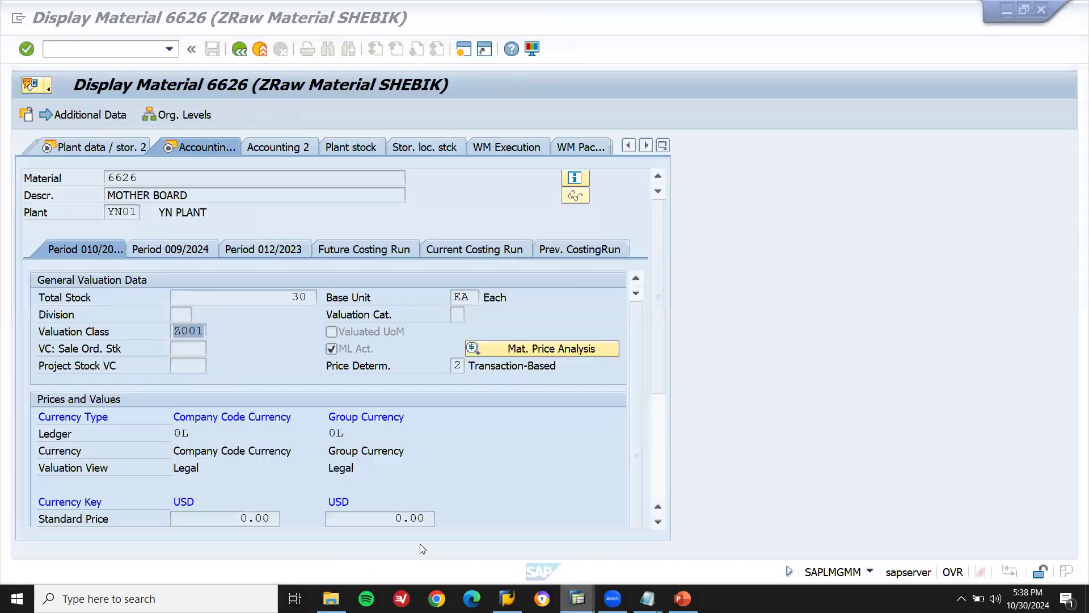
{"action": "left_click", "coordinate": [131, 48]}
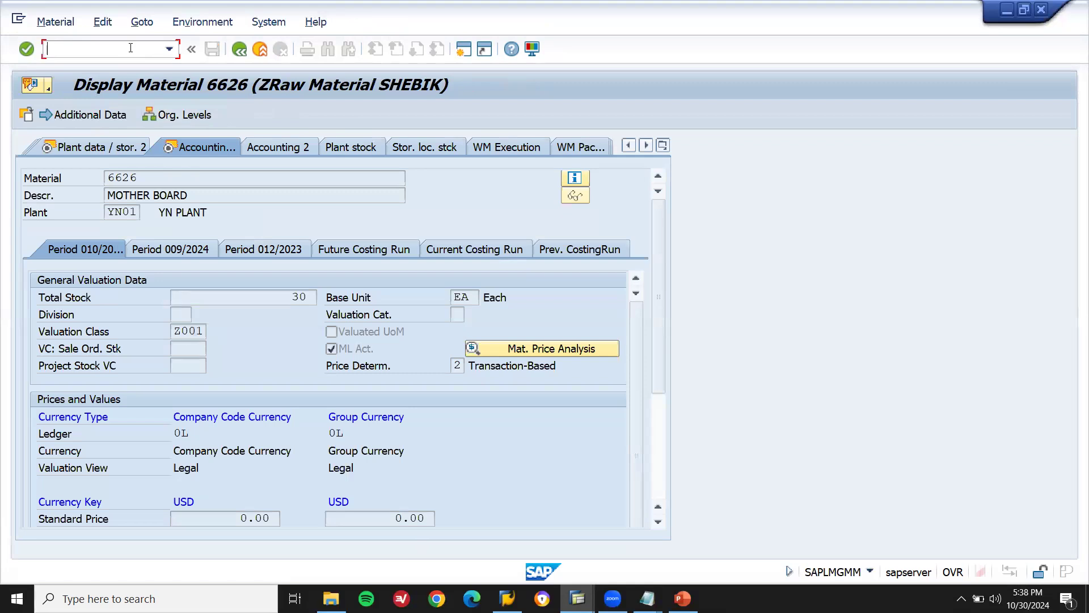
{"action": "type", "text": "/N"}
{"action": "key", "text": "Return"}
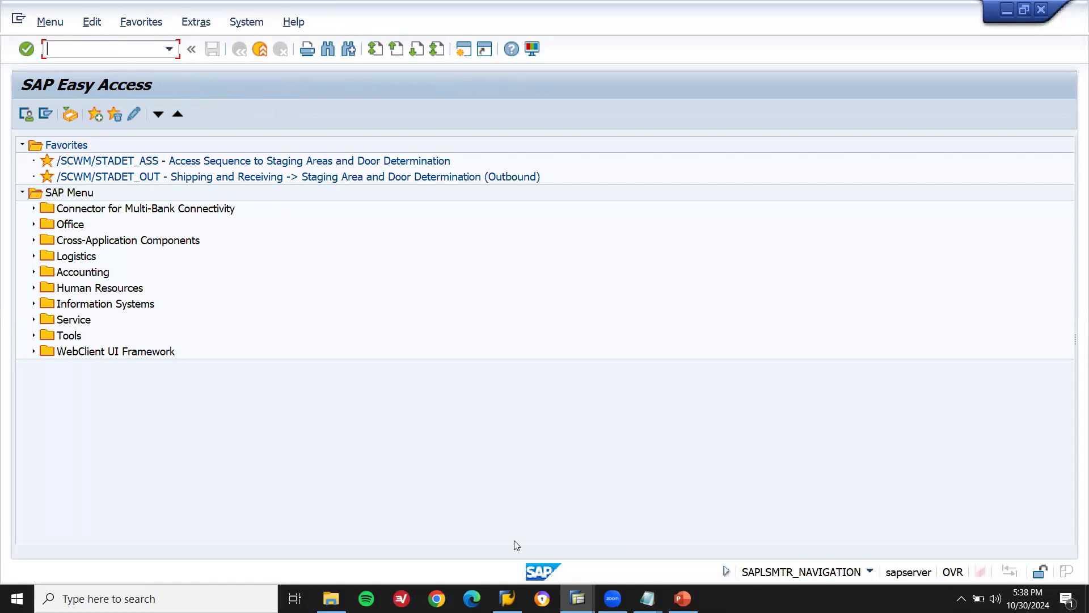
Step: Open the goods receipt's accounting document from its material document and check the GR/IR item's transaction key and account
{"action": "mouse_move", "coordinate": [577, 598]}
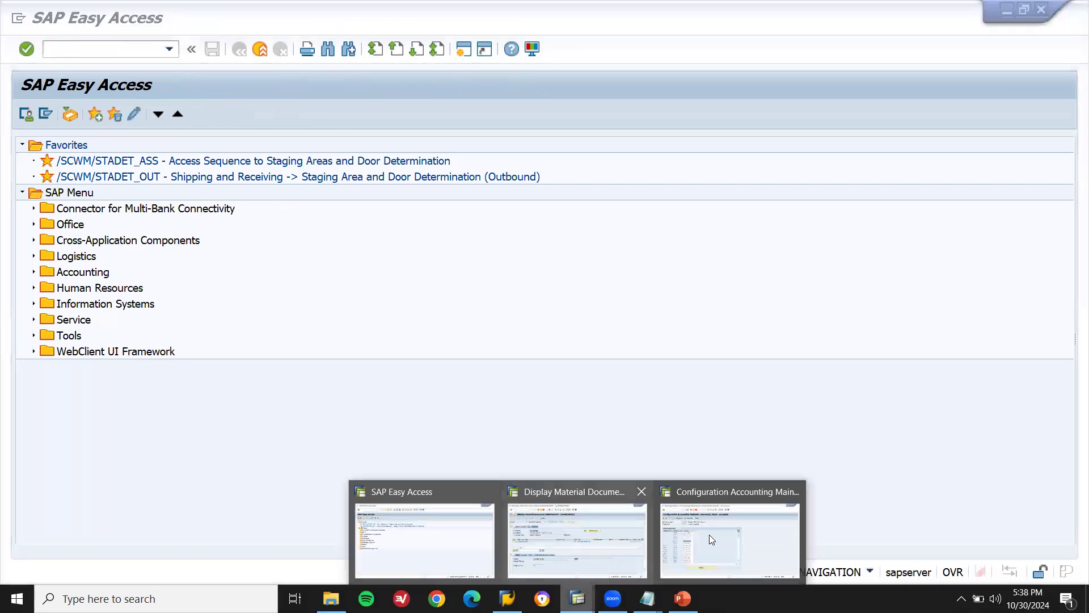
{"action": "left_click", "coordinate": [545, 516]}
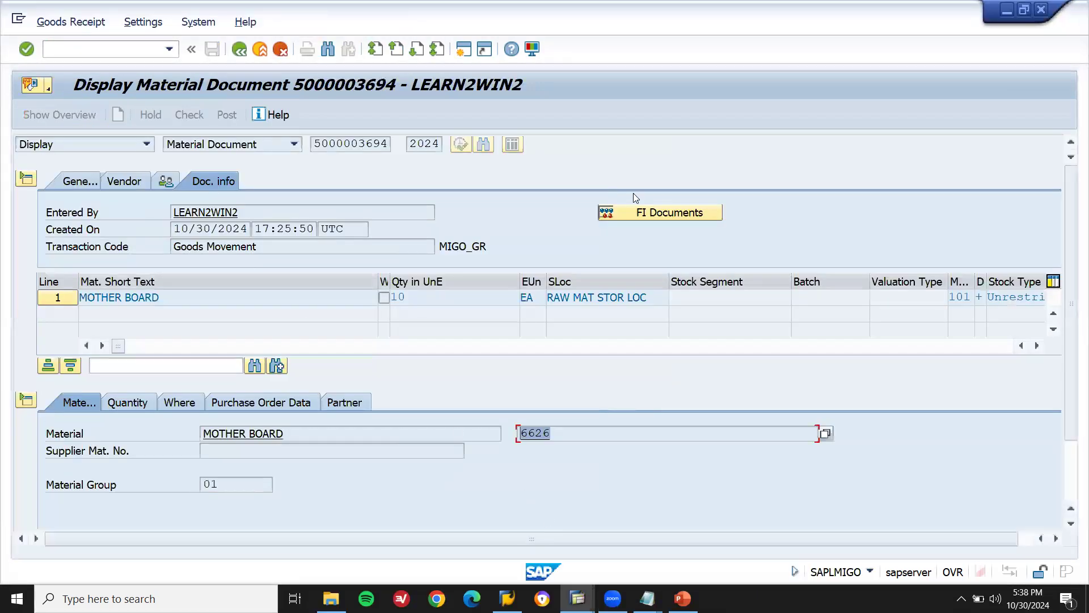
{"action": "left_click", "coordinate": [641, 215]}
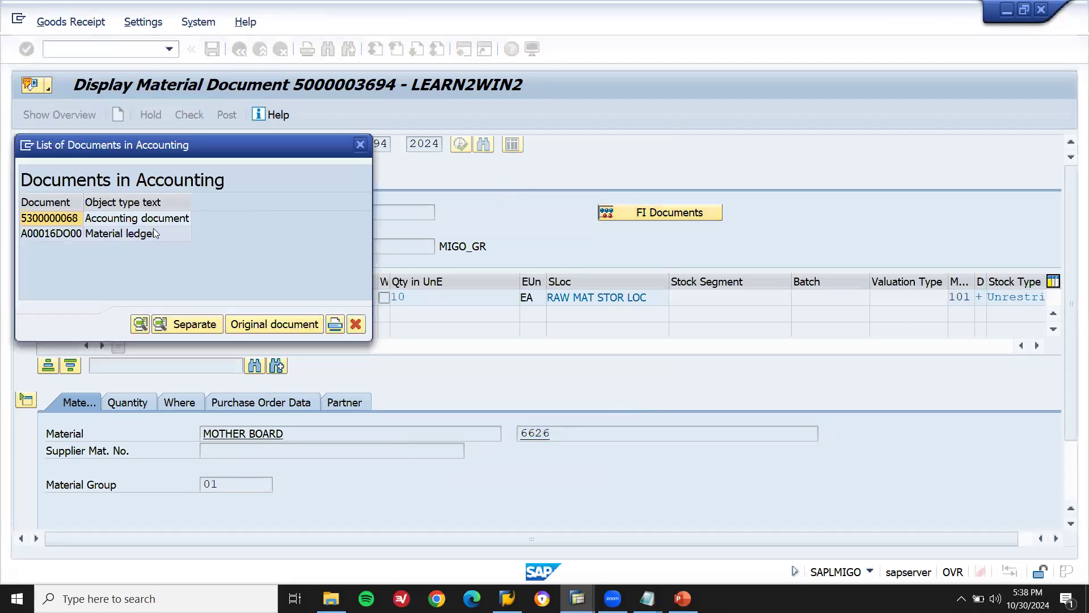
{"action": "double_click", "coordinate": [153, 221]}
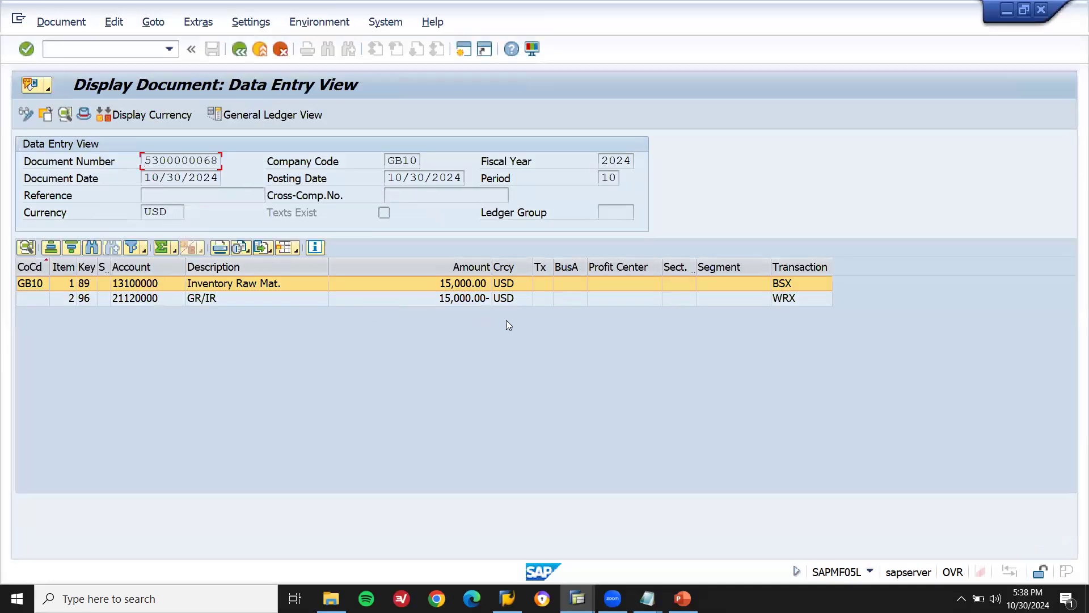
{"action": "left_click", "coordinate": [797, 297]}
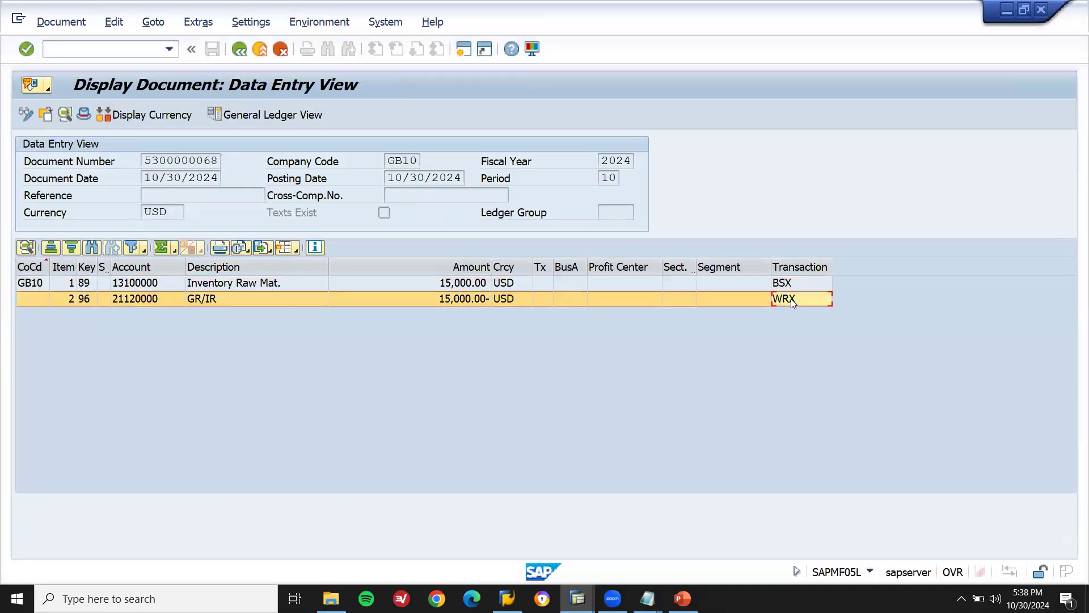
{"action": "left_click", "coordinate": [130, 300]}
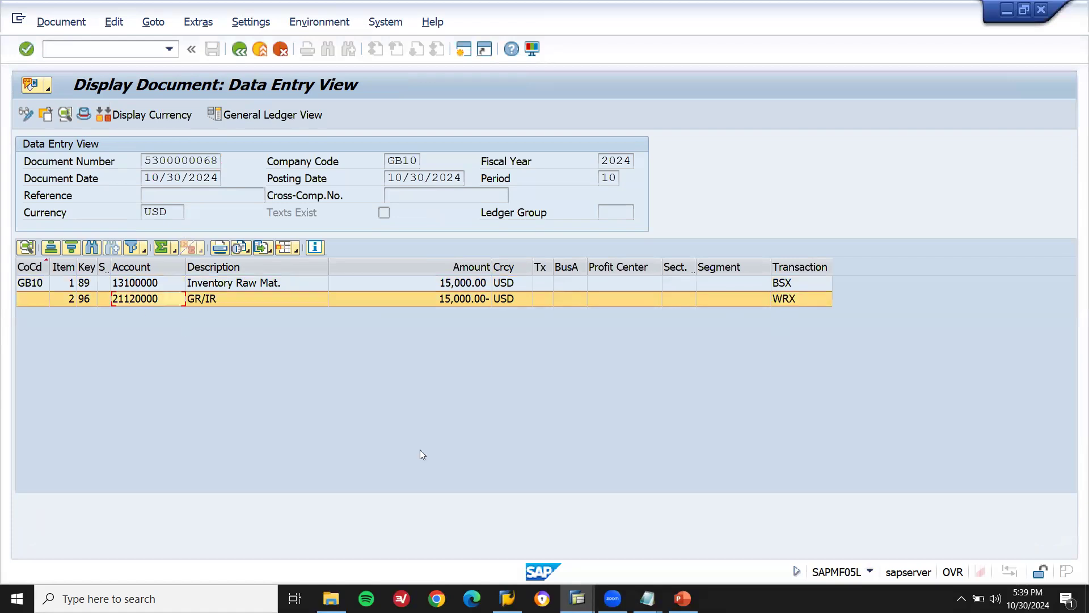
Step: Switch back to the automatic postings configuration and open the account assignment of procedure WRX, GR/IR clearing account
{"action": "left_click", "coordinate": [578, 599]}
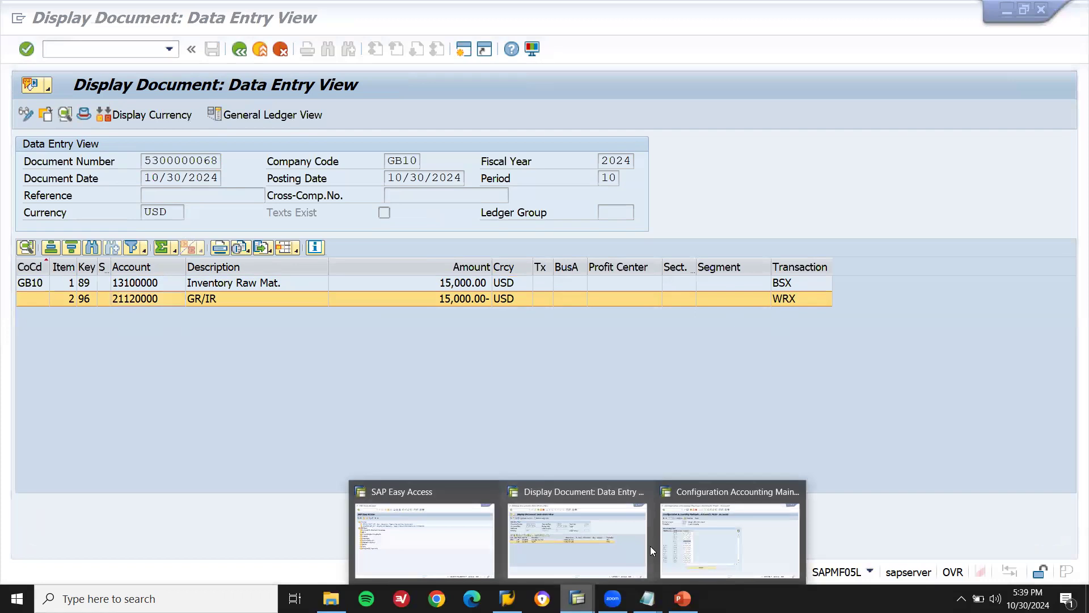
{"action": "left_click", "coordinate": [721, 517]}
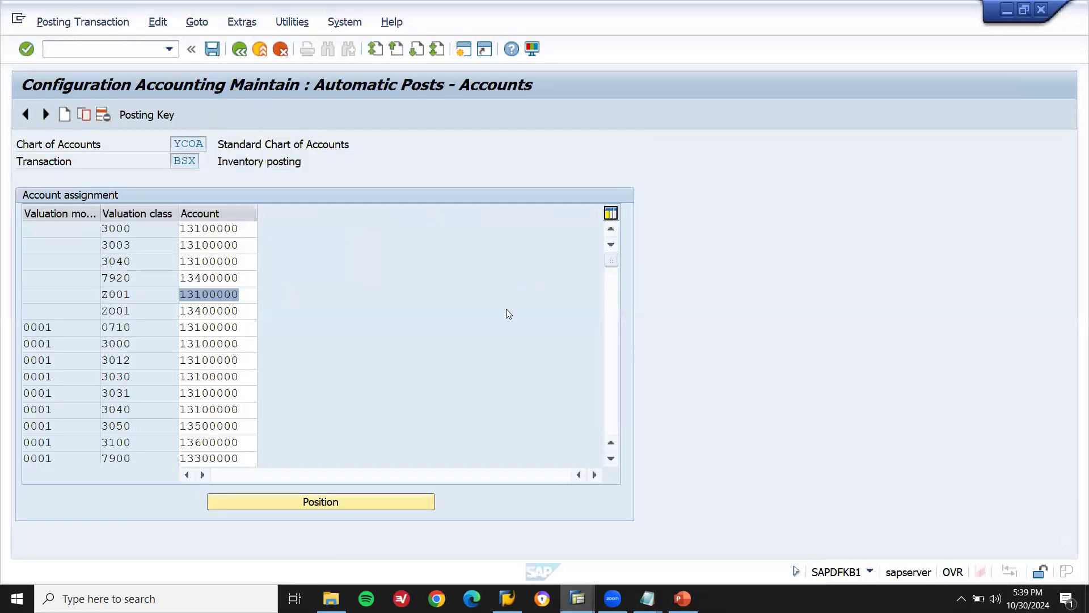
{"action": "left_click", "coordinate": [239, 49]}
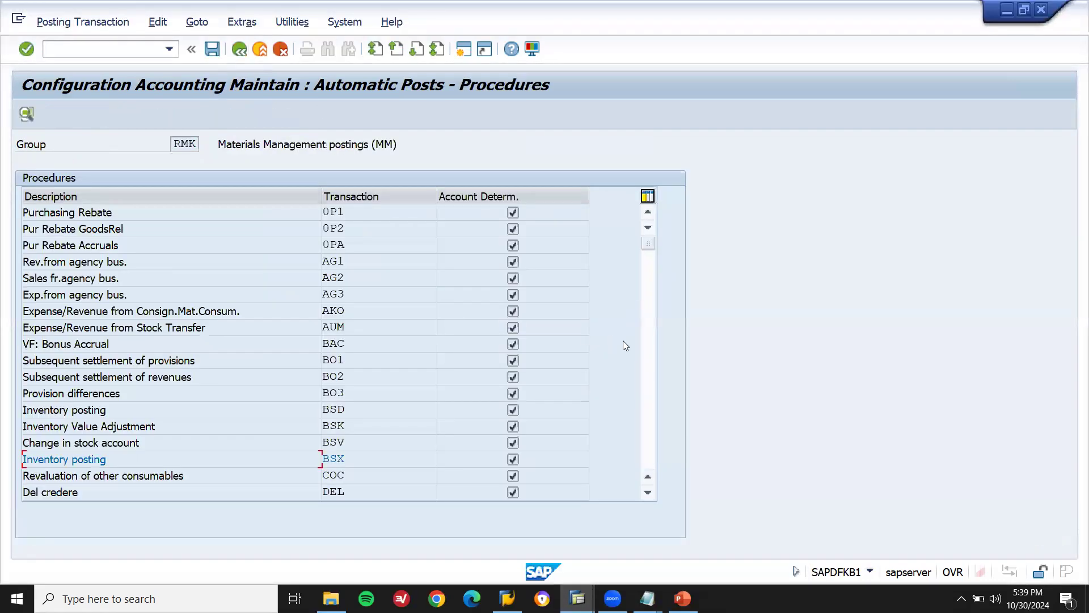
{"action": "left_click_drag", "start_coordinate": [650, 243], "coordinate": [649, 450]}
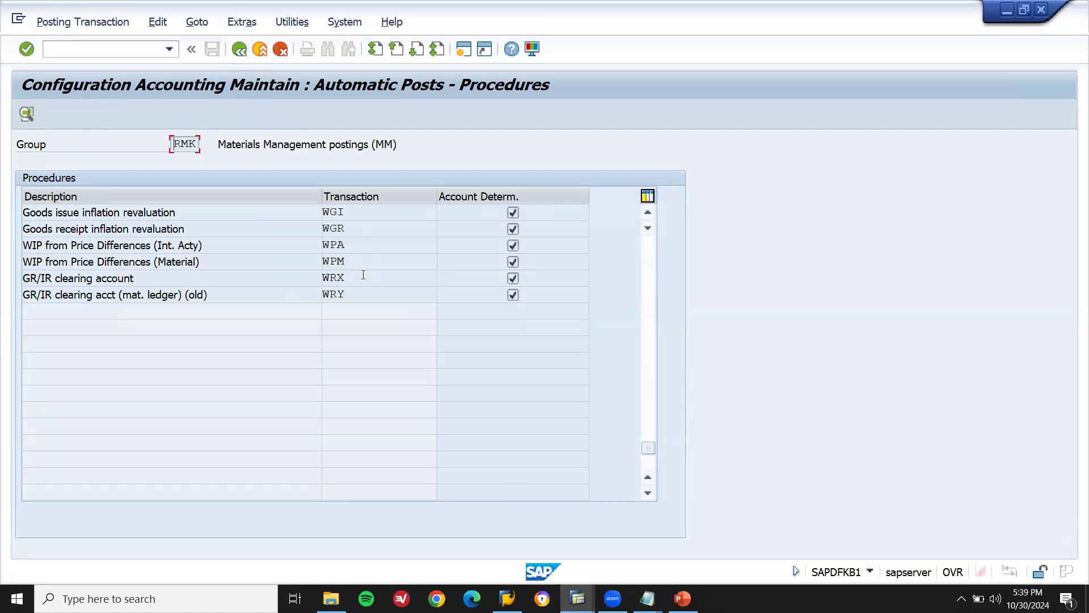
{"action": "double_click", "coordinate": [363, 277]}
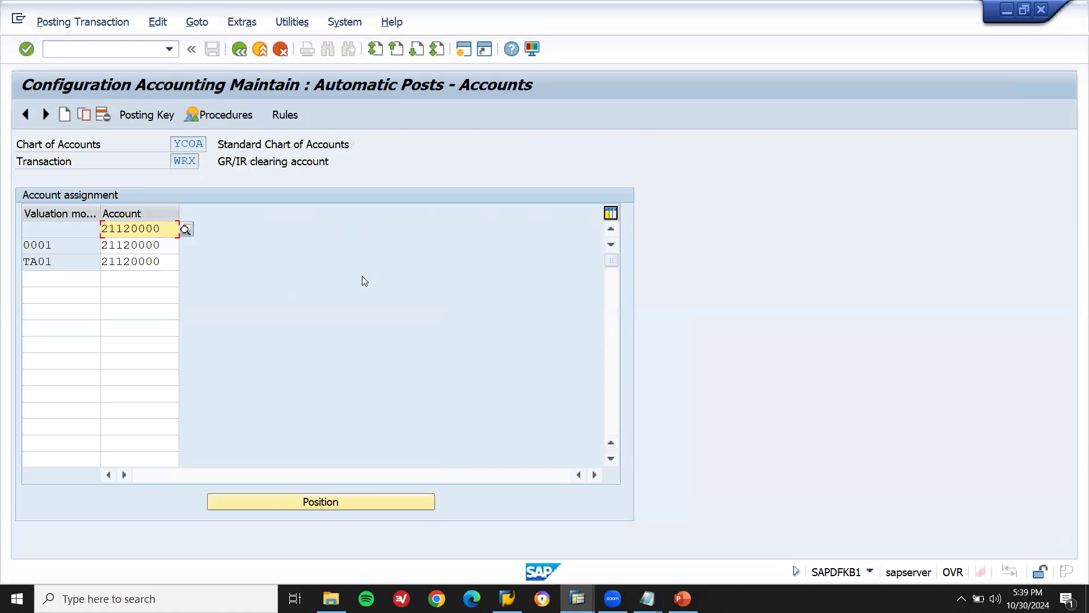
Step: Highlight the first G/L account assigned to WRX and compare it with the GR/IR line of the accounting document
{"action": "key", "text": "shift+Right"}
{"action": "key", "text": "shift+Right"}
{"action": "key", "text": "shift+Right"}
{"action": "key", "text": "shift+Right"}
{"action": "key", "text": "shift+Right"}
{"action": "key", "text": "shift+Right"}
{"action": "key", "text": "shift+Right"}
{"action": "key", "text": "shift+Right"}
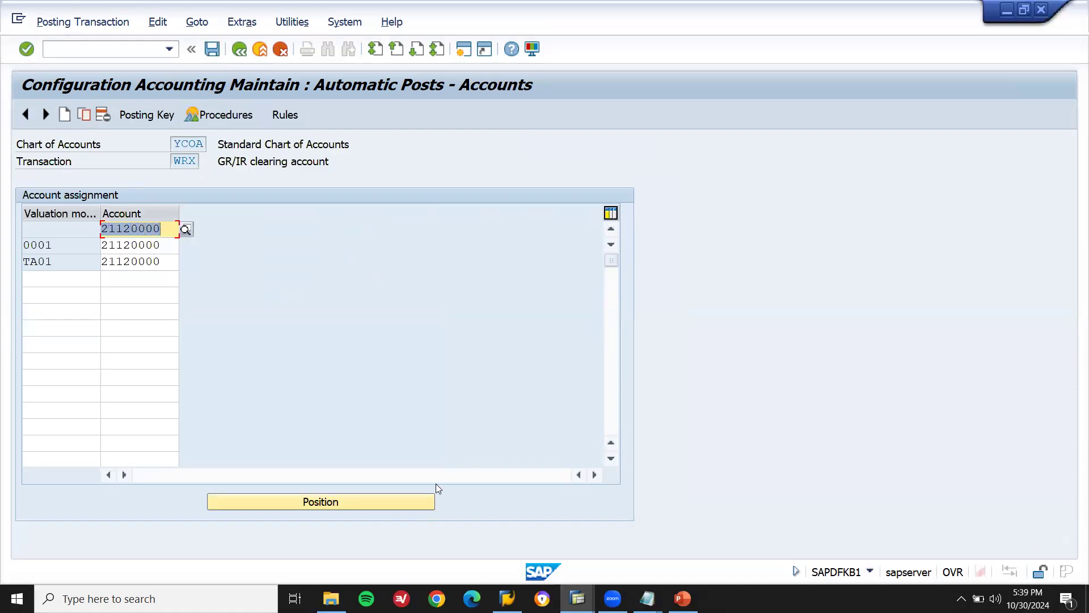
{"action": "mouse_move", "coordinate": [578, 598]}
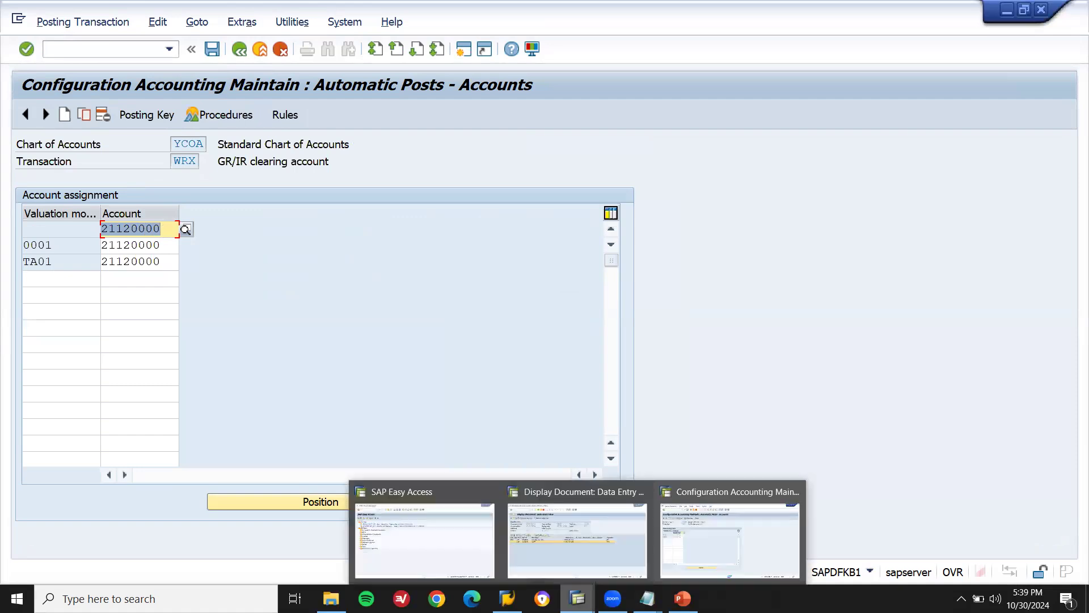
{"action": "left_click", "coordinate": [582, 538]}
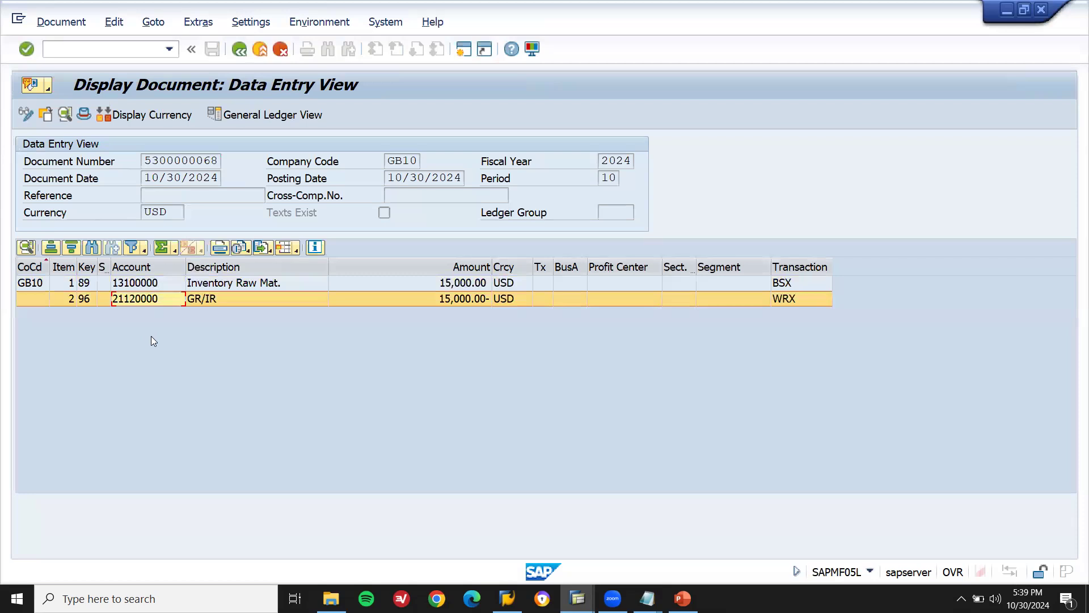
{"action": "key", "text": "alt+Tab"}
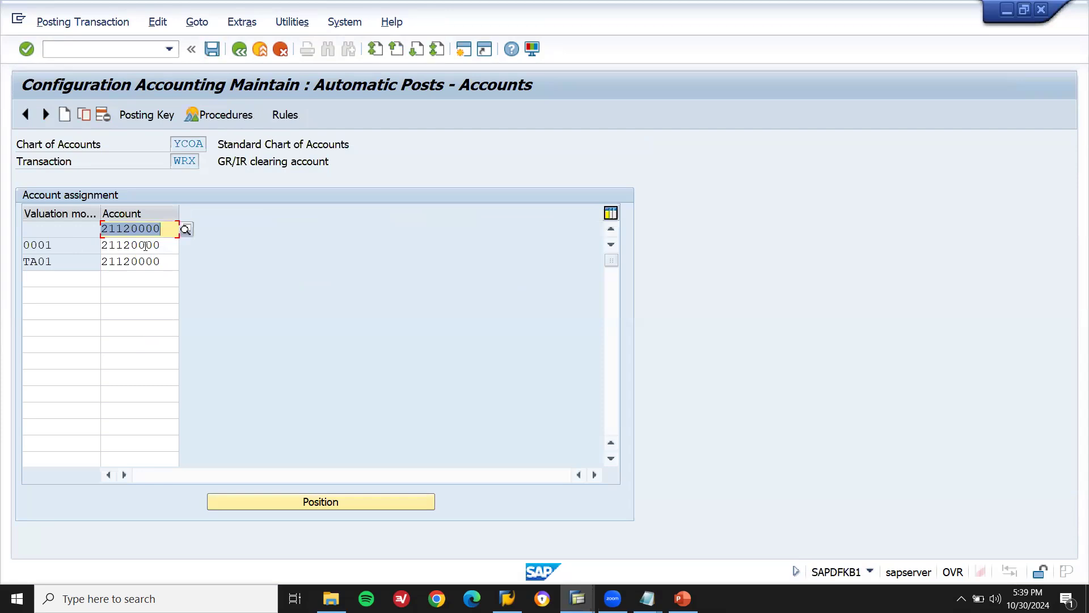
Step: Start transaction FS00 from the SAP Easy Access screen to maintain G/L accounts centrally
{"action": "key", "text": "shift+F3"}
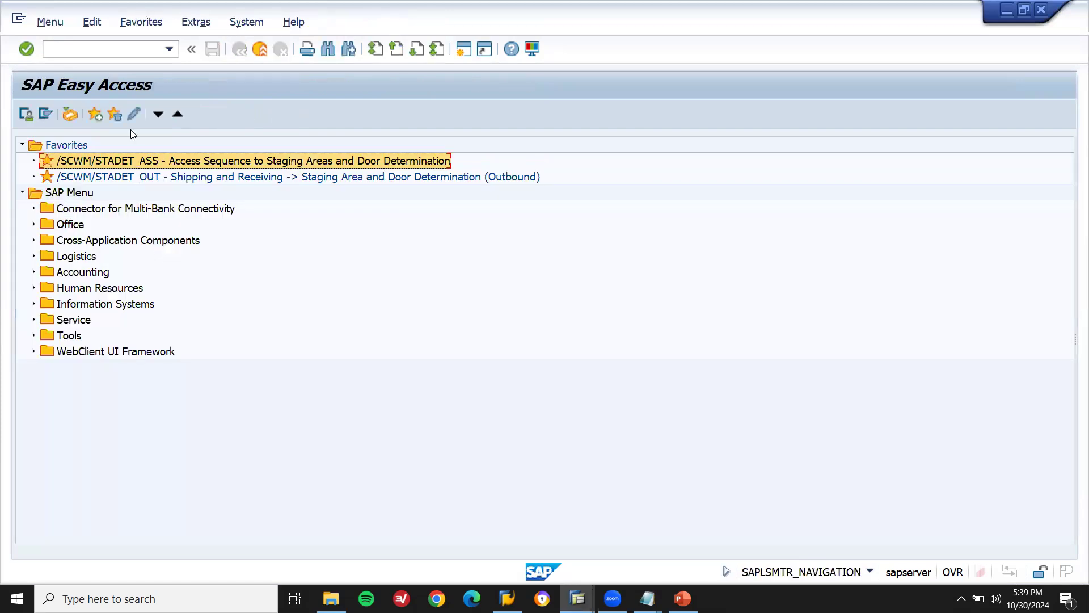
{"action": "left_click", "coordinate": [129, 46]}
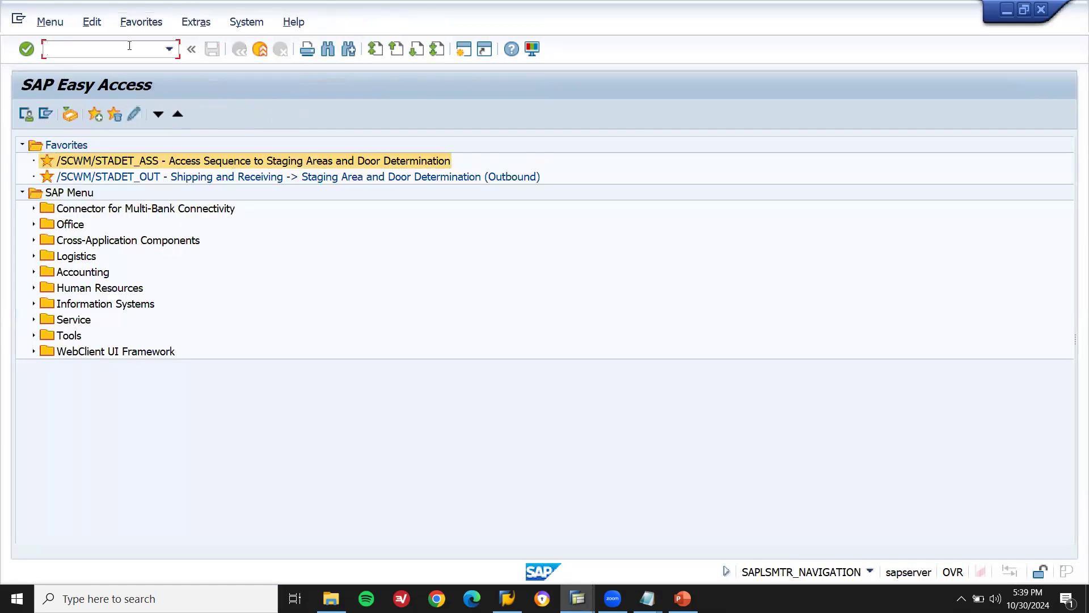
{"action": "type", "text": "FD"}
{"action": "key", "text": "BackSpace"}
{"action": "type", "text": "S00"}
{"action": "key", "text": "Return"}
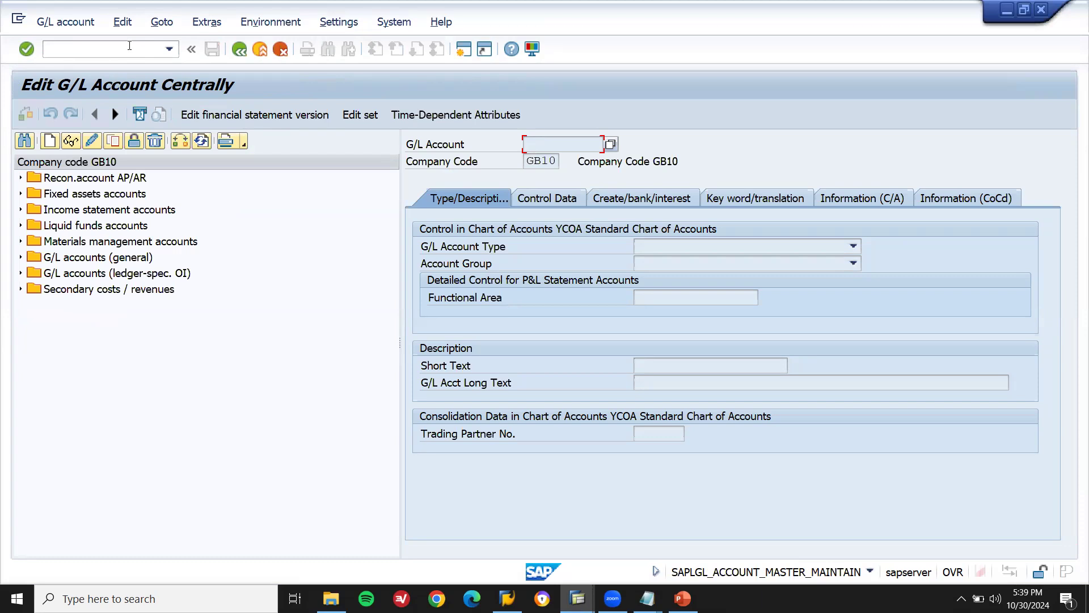
Step: Start creating G/L account 13100001 in company code GB10
{"action": "left_click", "coordinate": [50, 141]}
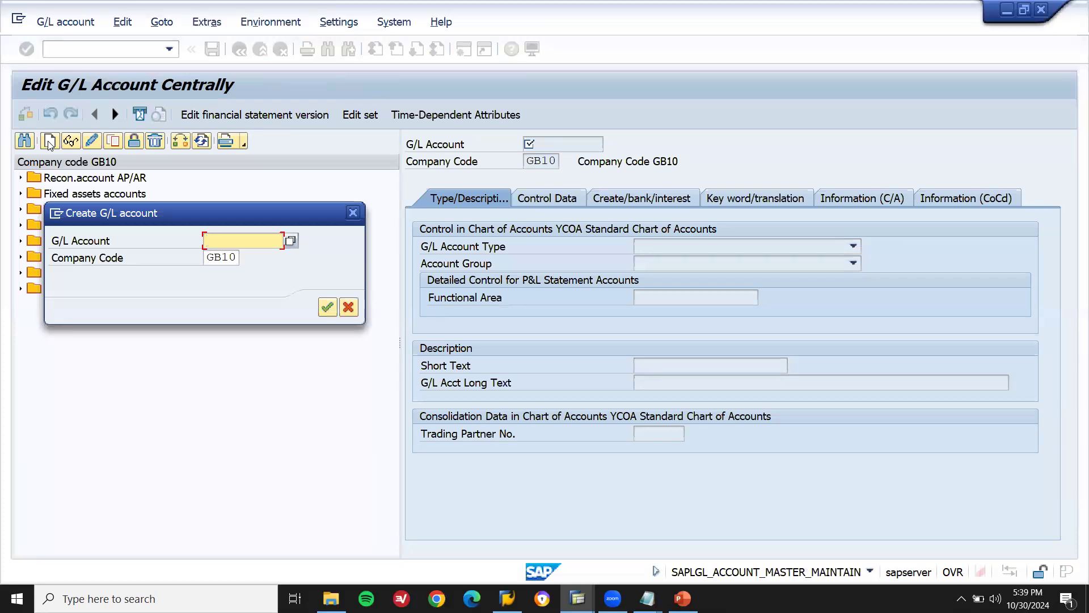
{"action": "type", "text": "13100001"}
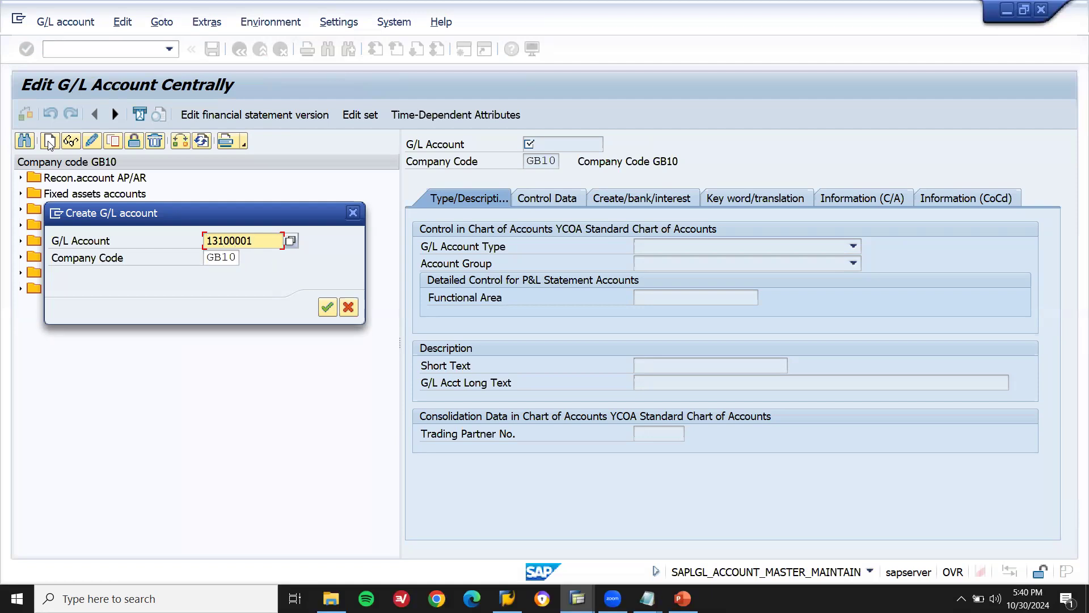
{"action": "left_click", "coordinate": [332, 310]}
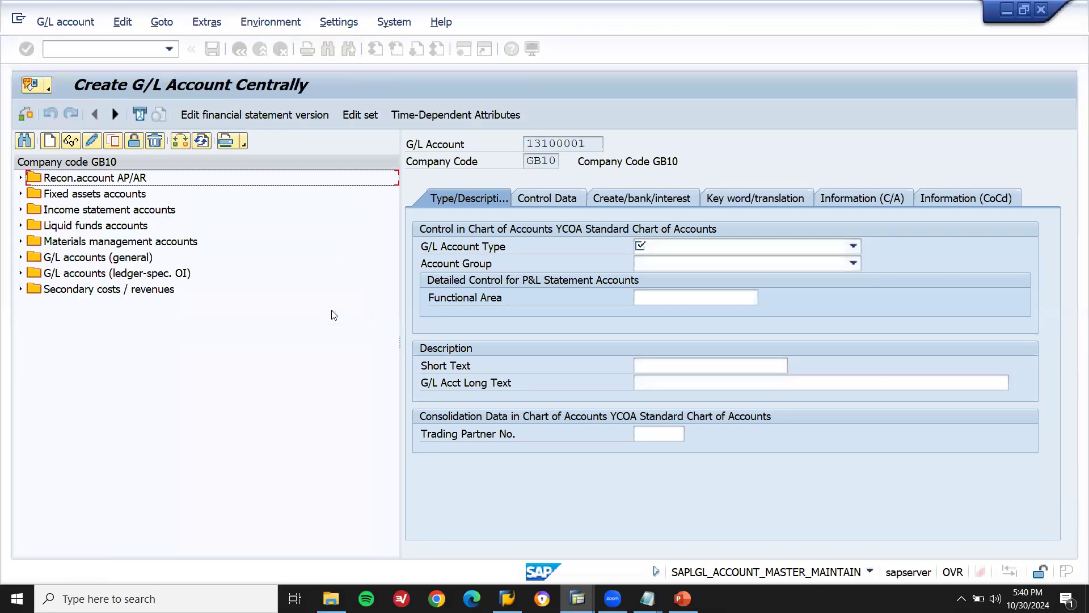
Step: Define it as a Balance Sheet Account in group Materials management accounts, with short text Material Account and long text Material Account Inventory
{"action": "left_click", "coordinate": [702, 251]}
{"action": "left_click", "coordinate": [699, 265]}
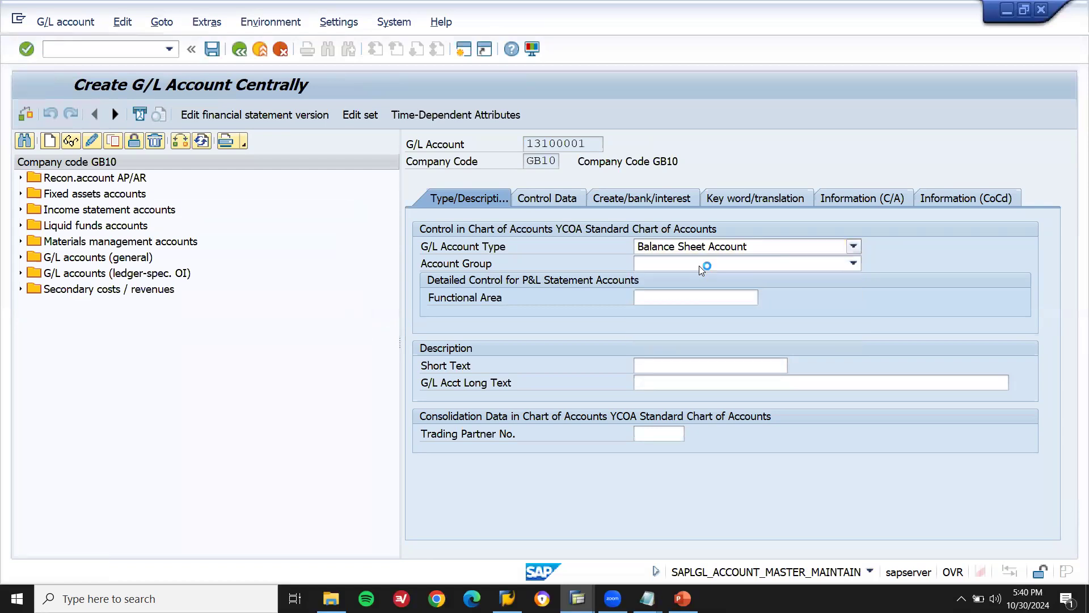
{"action": "left_click", "coordinate": [699, 265]}
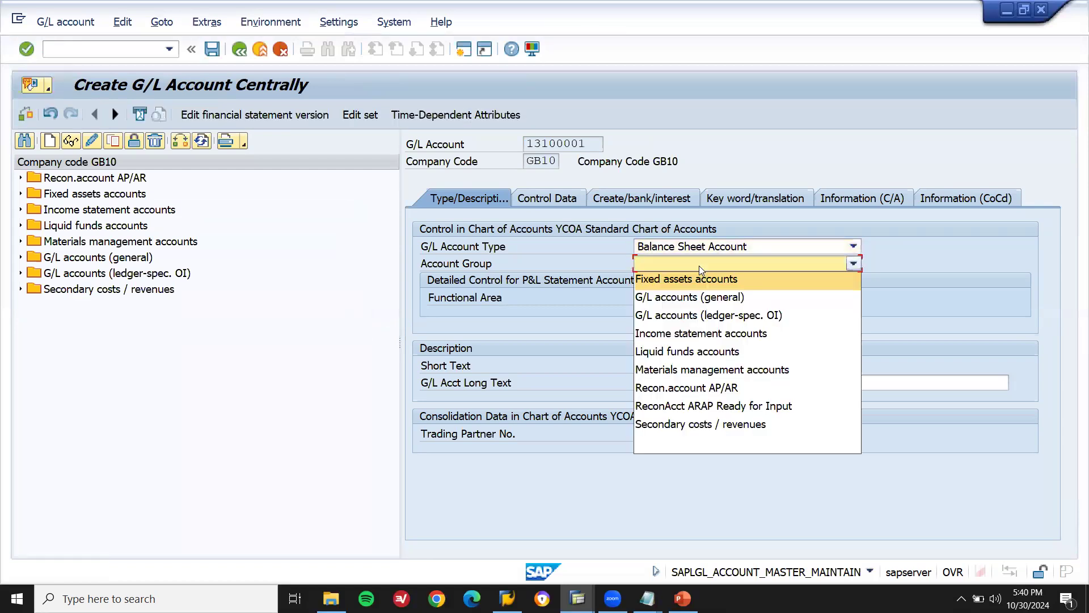
{"action": "left_click", "coordinate": [707, 371]}
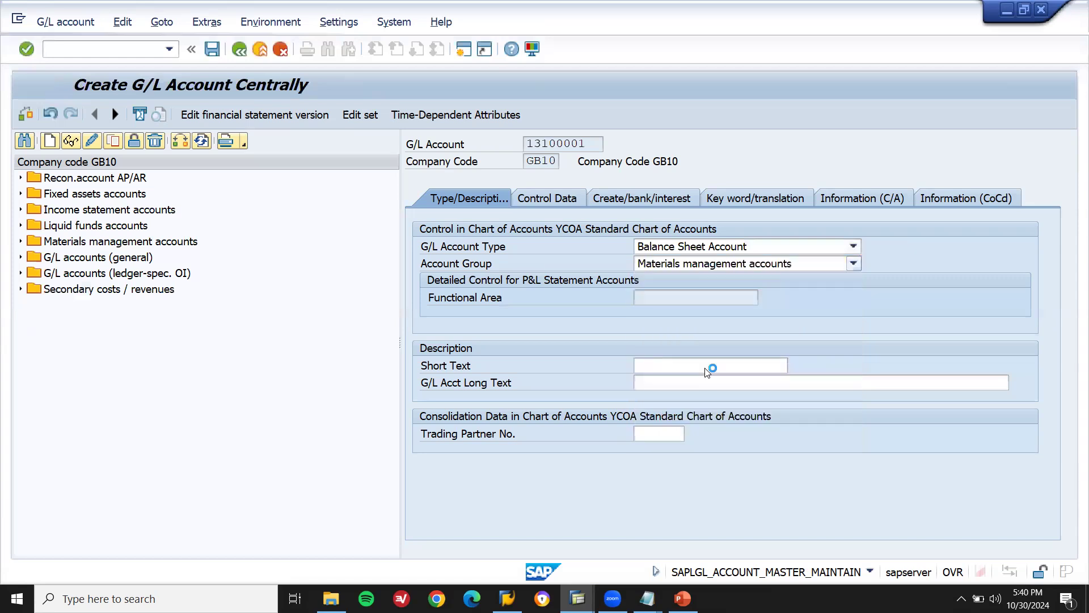
{"action": "left_click", "coordinate": [706, 368]}
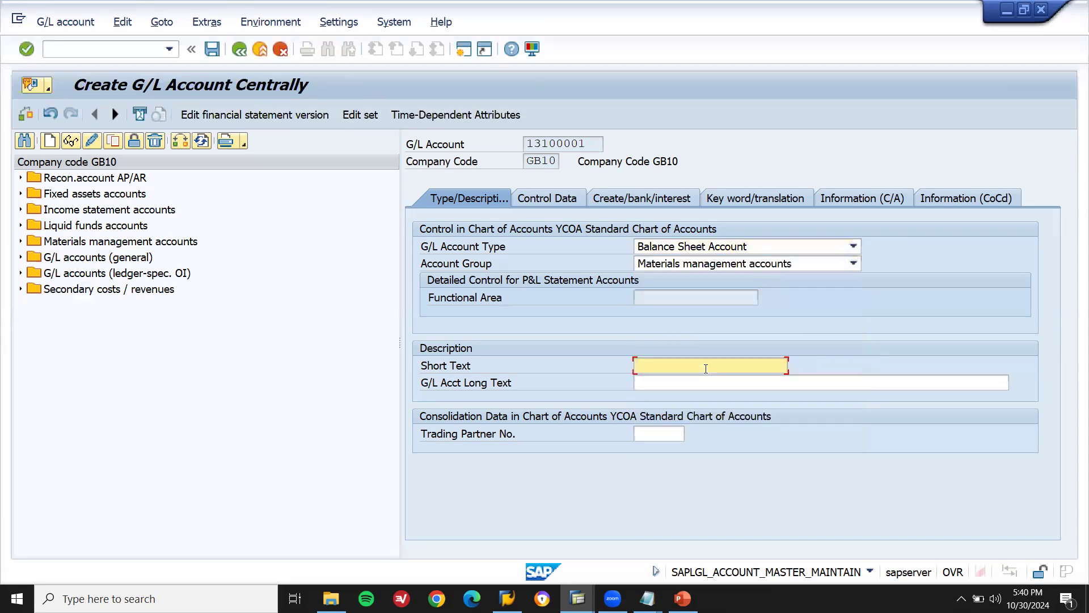
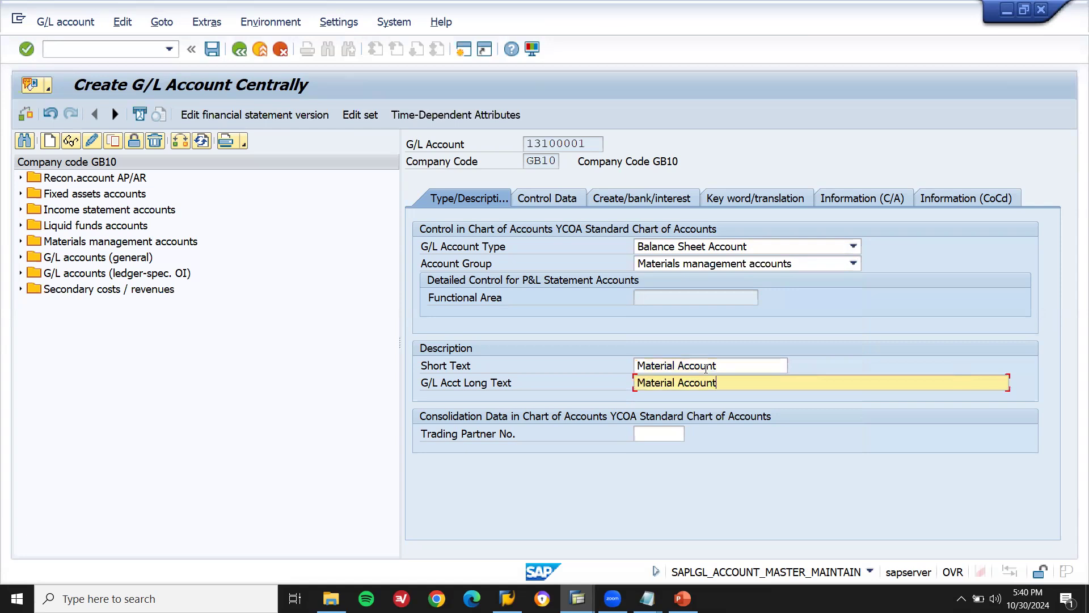
{"action": "type", "text": "Inventory"}
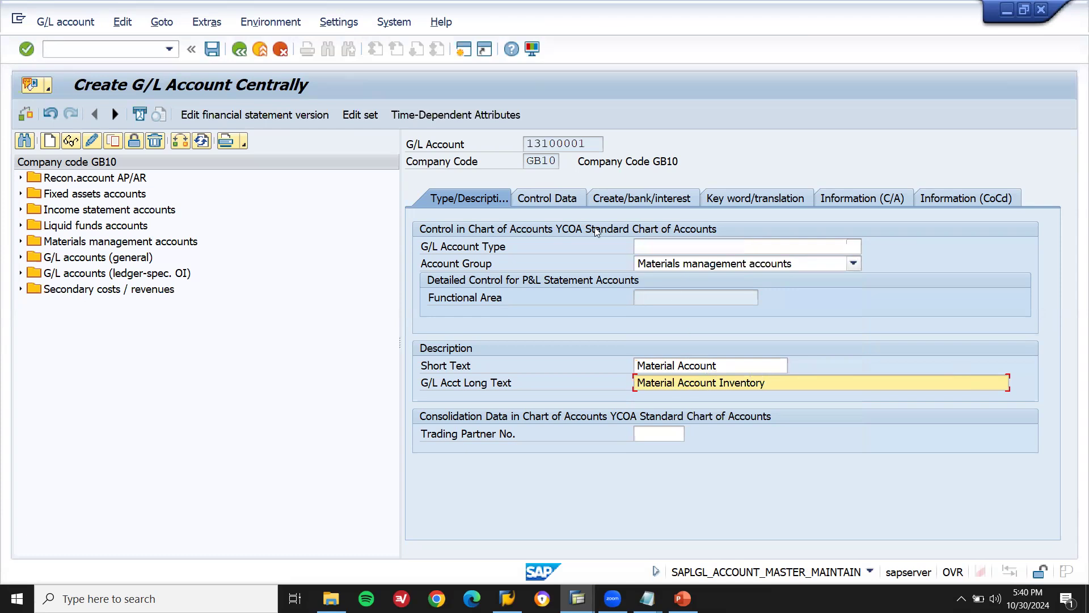
Step: In the account's control data, enable balances in local currency only and choose tax category "-" (Only input tax allowed)
{"action": "left_click", "coordinate": [551, 202]}
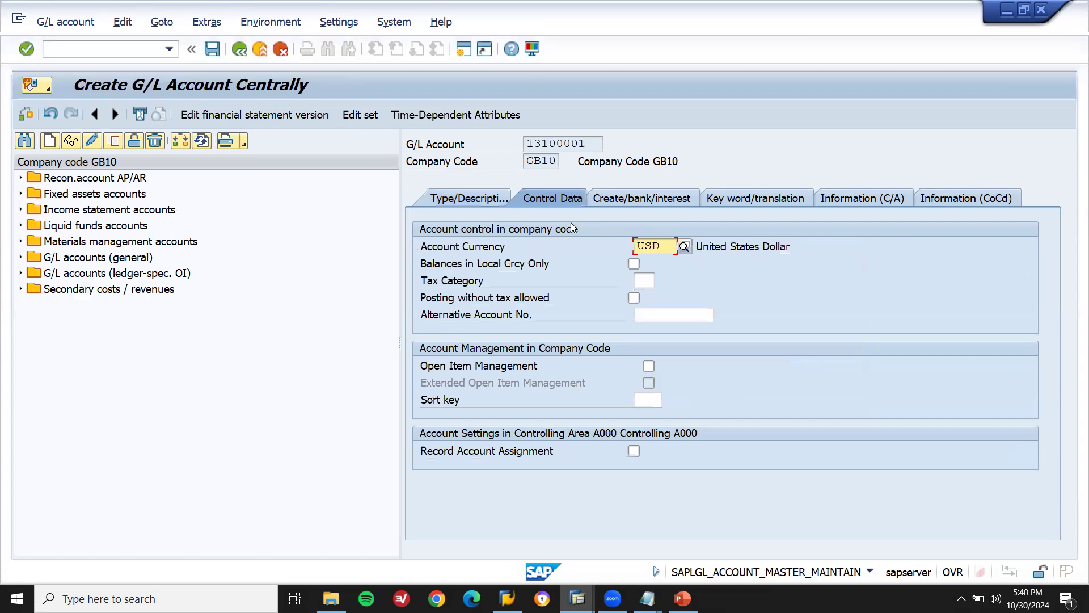
{"action": "left_click", "coordinate": [633, 264]}
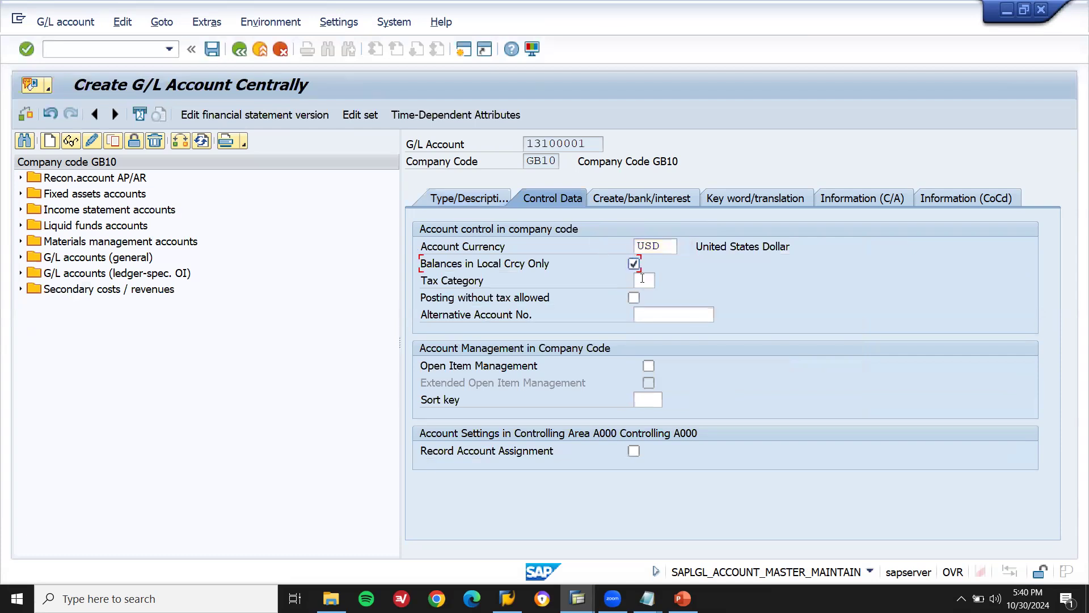
{"action": "left_click", "coordinate": [644, 281]}
{"action": "left_click", "coordinate": [662, 281]}
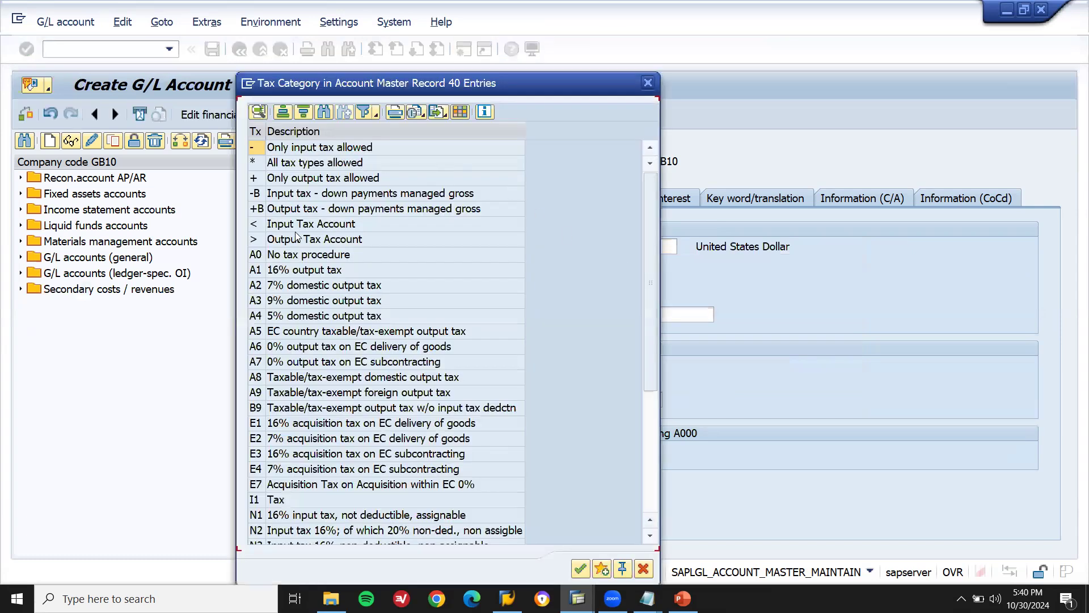
{"action": "double_click", "coordinate": [314, 149]}
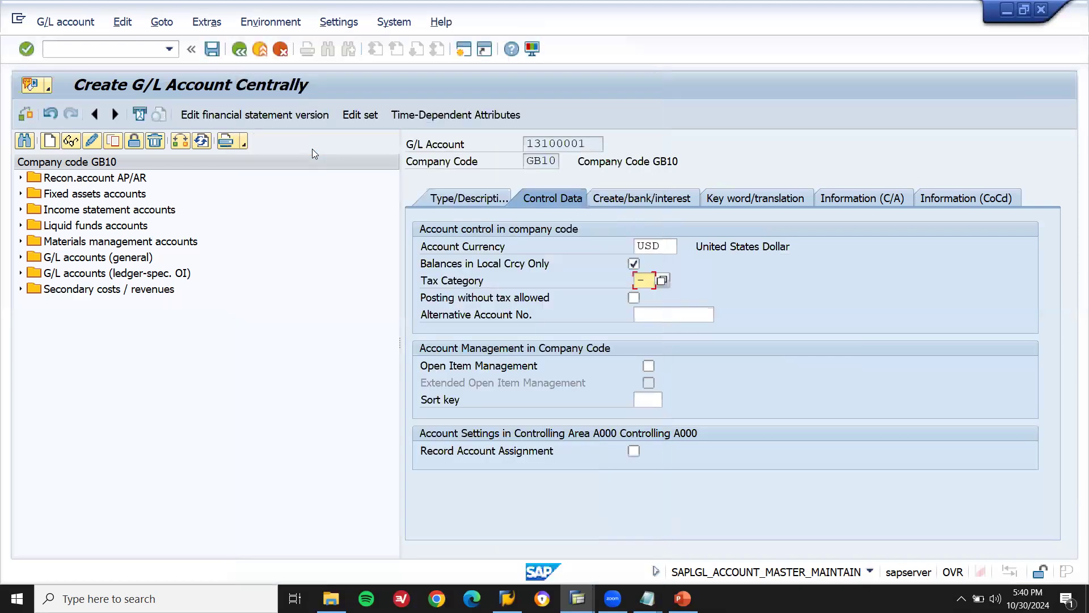
Step: Assign field status group YB06 (Material accounts) to G/L account 13100001 and allow it to post automatically only
{"action": "left_click", "coordinate": [621, 199]}
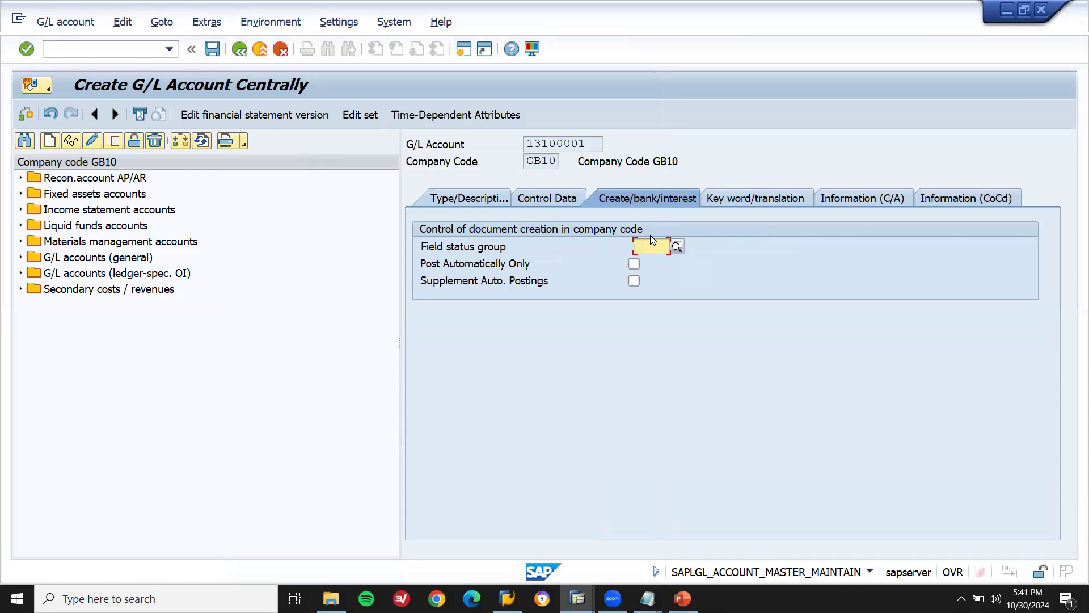
{"action": "left_click", "coordinate": [676, 247]}
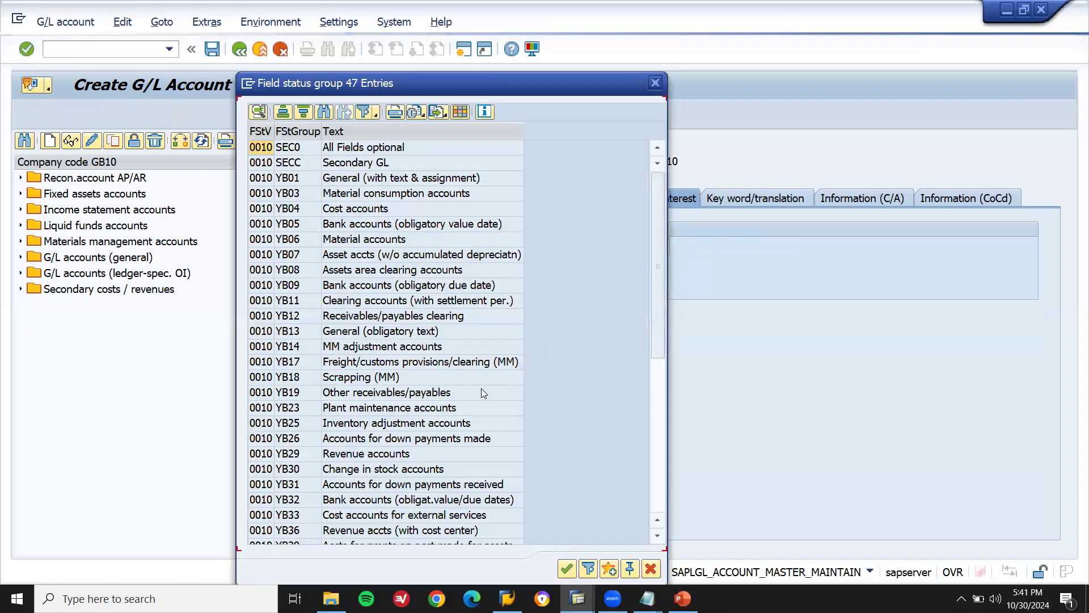
{"action": "double_click", "coordinate": [389, 242]}
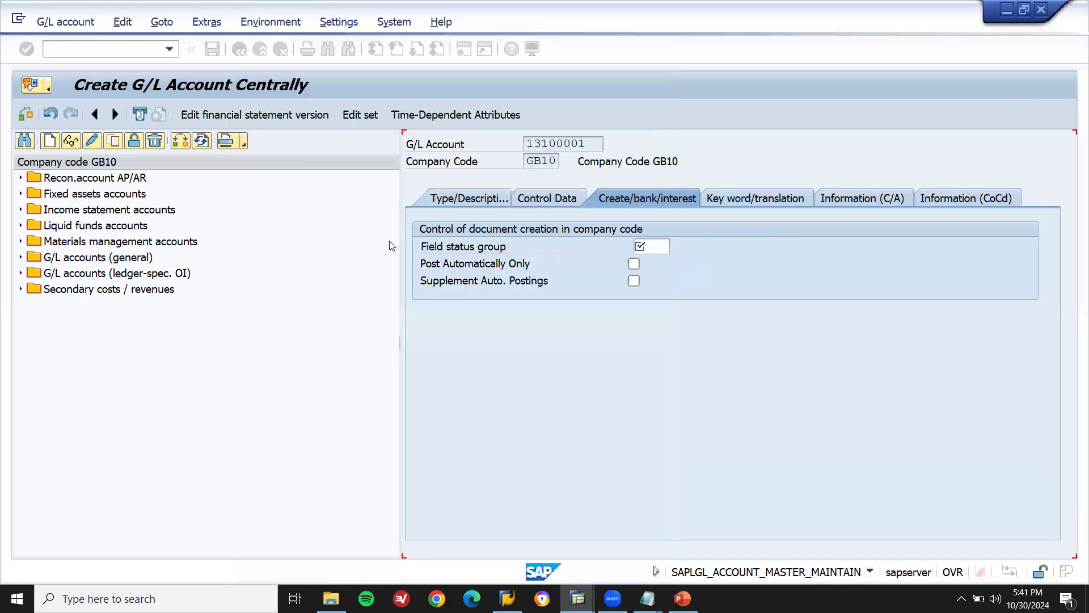
{"action": "left_click", "coordinate": [634, 264]}
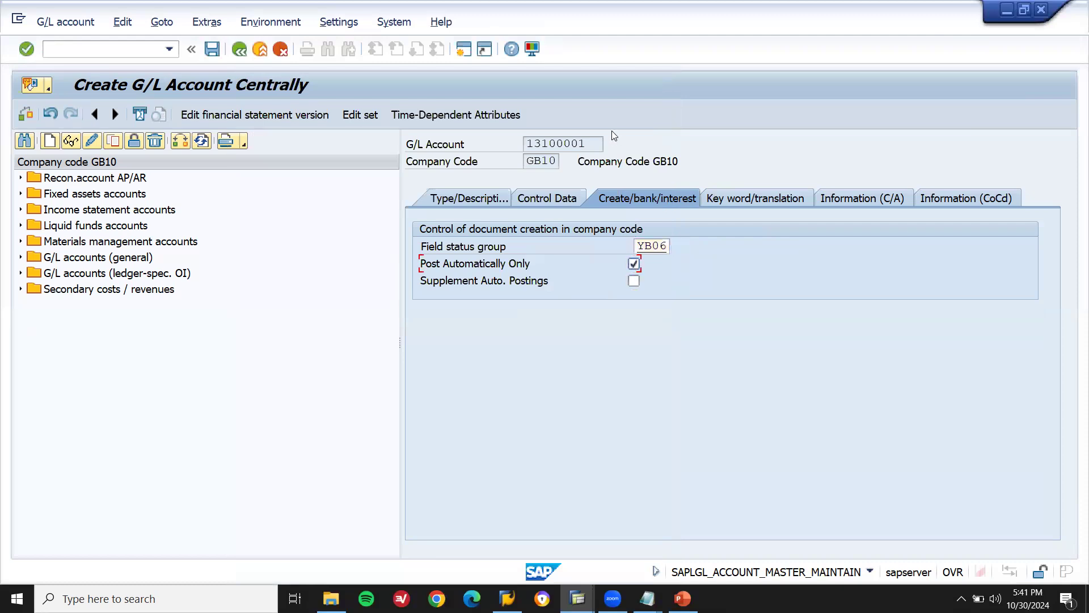
Step: Switch to the untitled Notepad note and record account numbers 13100000 and 13100001 below the existing document numbers
{"action": "left_click", "coordinate": [592, 146]}
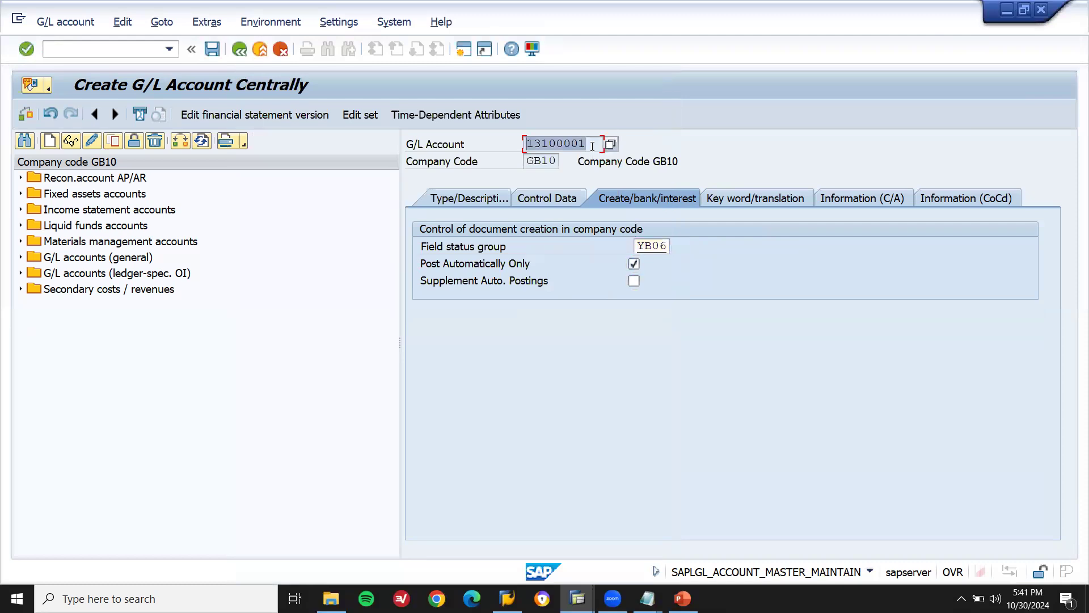
{"action": "left_click", "coordinate": [647, 599]}
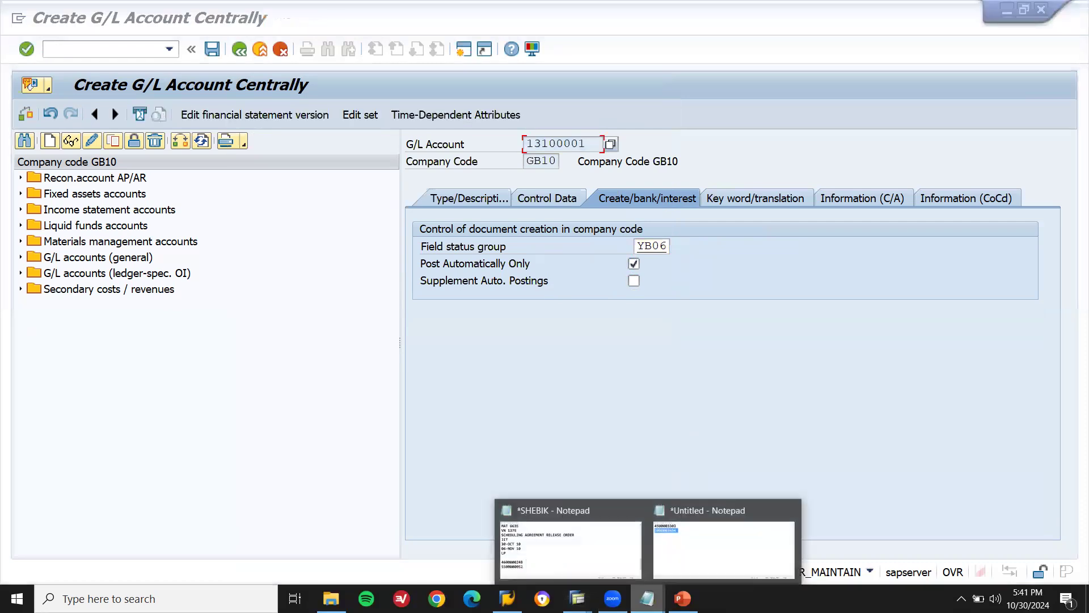
{"action": "left_click", "coordinate": [735, 566]}
{"action": "left_click", "coordinate": [624, 263]}
{"action": "key", "text": "Return"}
{"action": "type", "text": "13100001"}
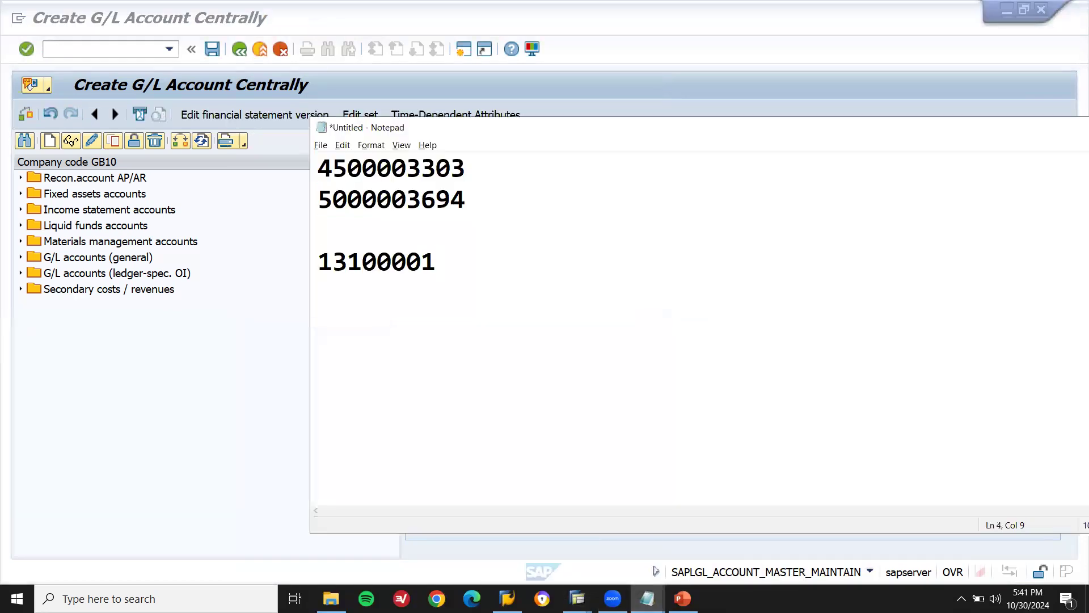
{"action": "type", "text": "13100001"}
{"action": "key", "text": "Left"}
{"action": "key", "text": "Left"}
{"action": "key", "text": "Left"}
{"action": "key", "text": "Left"}
{"action": "key", "text": "Left"}
{"action": "key", "text": "Left"}
{"action": "key", "text": "Left"}
{"action": "key", "text": "Left"}
{"action": "key", "text": "Left"}
{"action": "key", "text": "Left"}
{"action": "key", "text": "Left"}
{"action": "key", "text": "Right"}
{"action": "key", "text": "Right"}
{"action": "key", "text": "BackSpace"}
{"action": "type", "text": "0"}
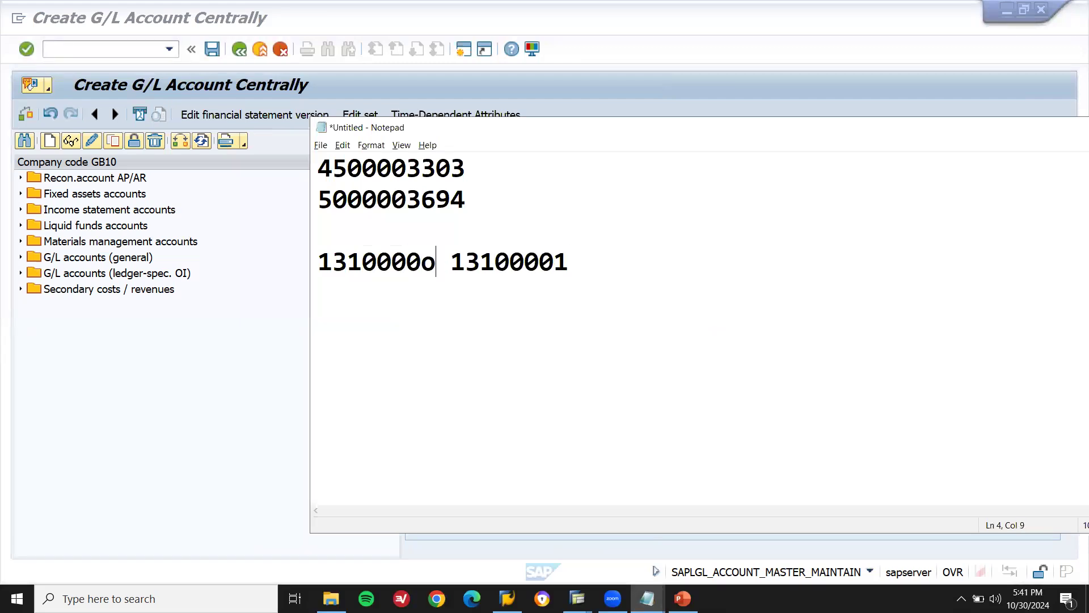
{"action": "key", "text": "shift+Left"}
{"action": "key", "text": "shift+Left"}
{"action": "key", "text": "shift+Left"}
{"action": "key", "text": "shift+Left"}
{"action": "key", "text": "shift+Left"}
{"action": "key", "text": "shift+Left"}
{"action": "key", "text": "shift+Left"}
{"action": "key", "text": "shift+Left"}
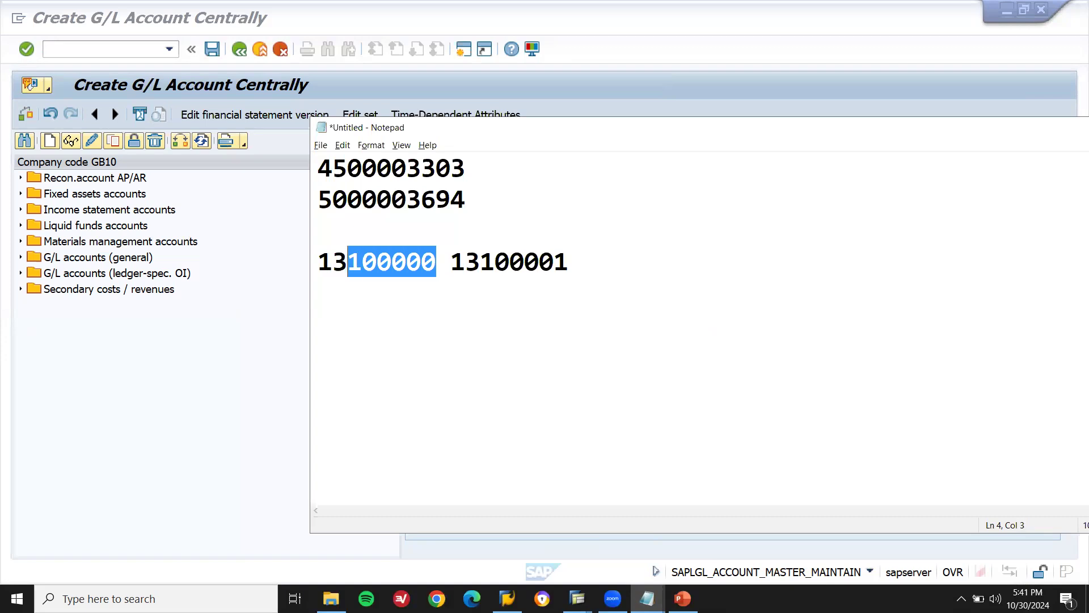
{"action": "double_click", "coordinate": [555, 258]}
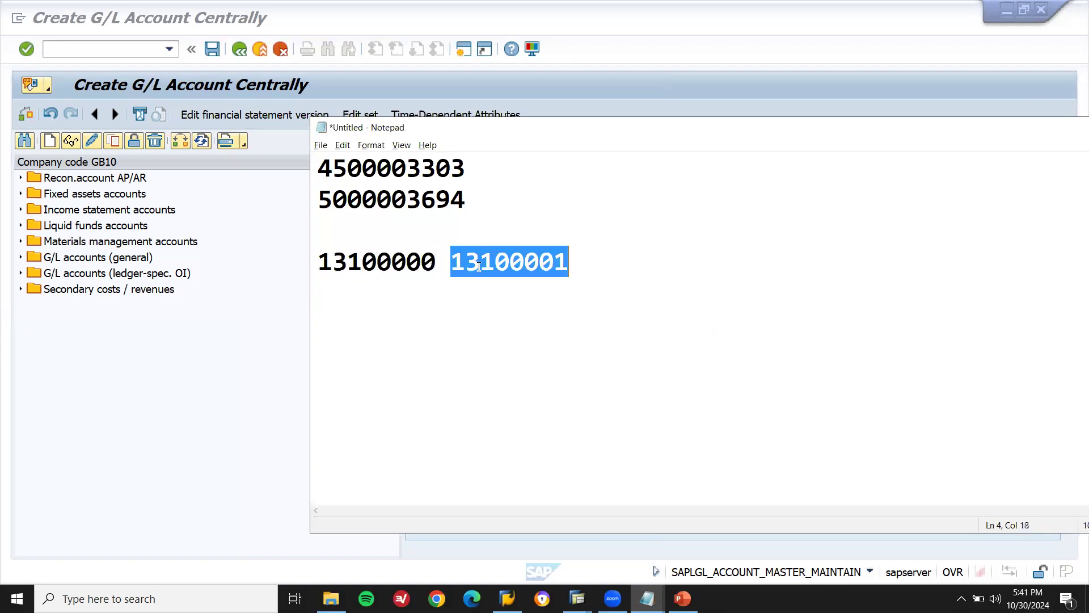
Step: Label 13100000 as "old account" and 13100001 as "new account" in the note, placing each on its own line
{"action": "left_click", "coordinate": [314, 259]}
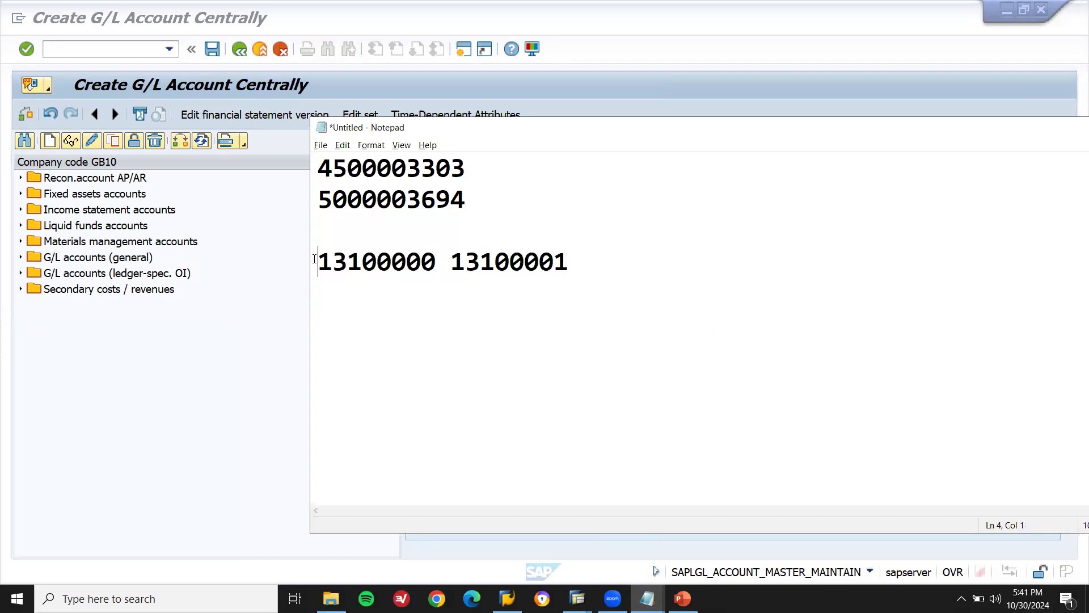
{"action": "type", "text": "old accou"}
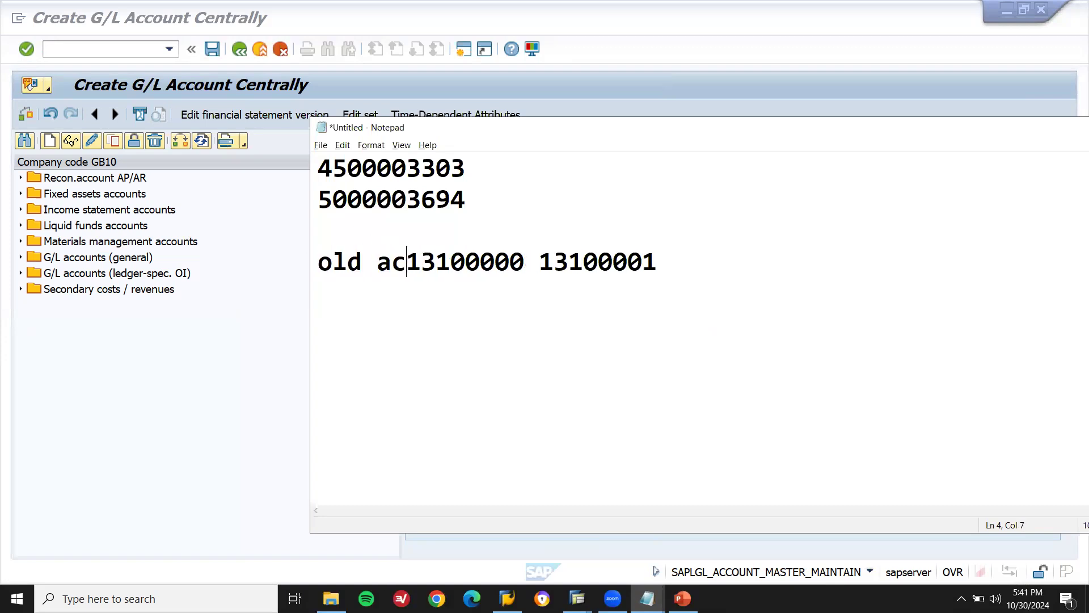
{"action": "type", "text": "nt"}
{"action": "key", "text": "Right"}
{"action": "key", "text": "Right"}
{"action": "key", "text": "Right"}
{"action": "key", "text": "Right"}
{"action": "key", "text": "Right"}
{"action": "key", "text": "Right"}
{"action": "key", "text": "Right"}
{"action": "key", "text": "Right"}
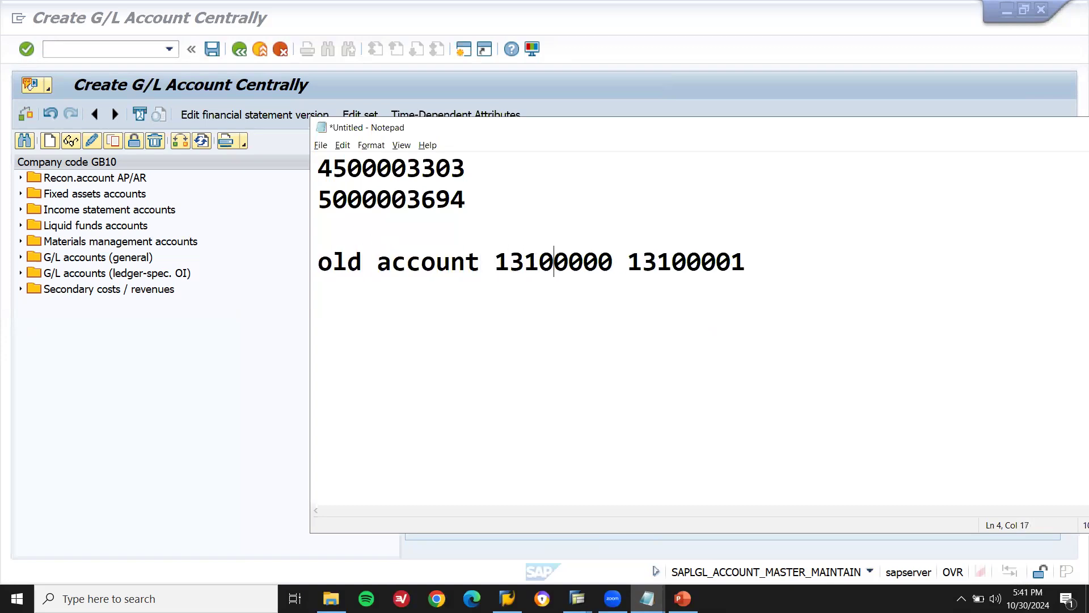
{"action": "key", "text": "Right"}
{"action": "type", "text": "new a"}
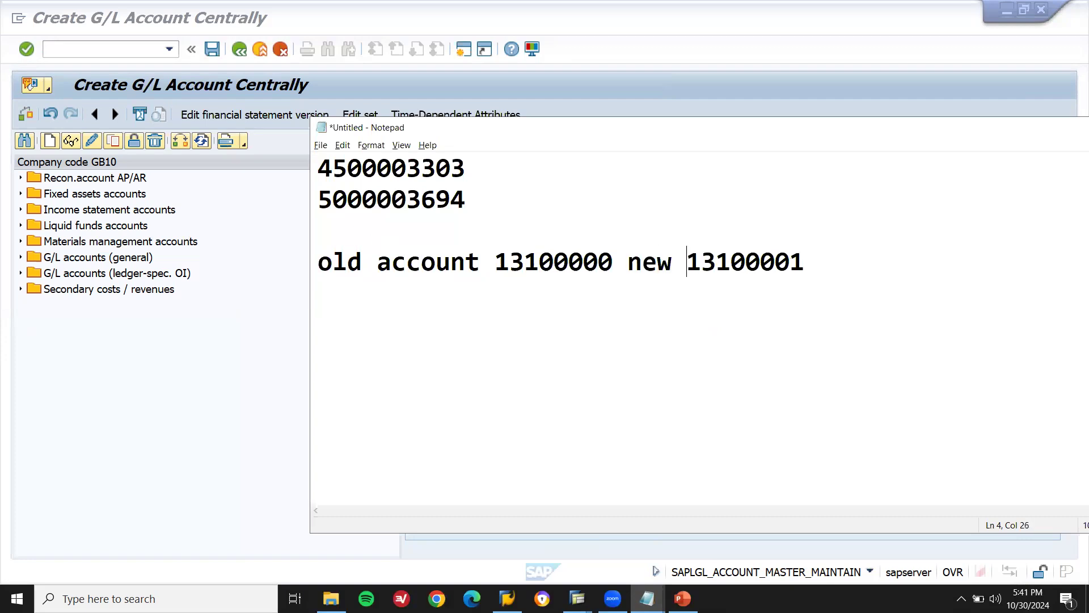
{"action": "type", "text": "ccount"}
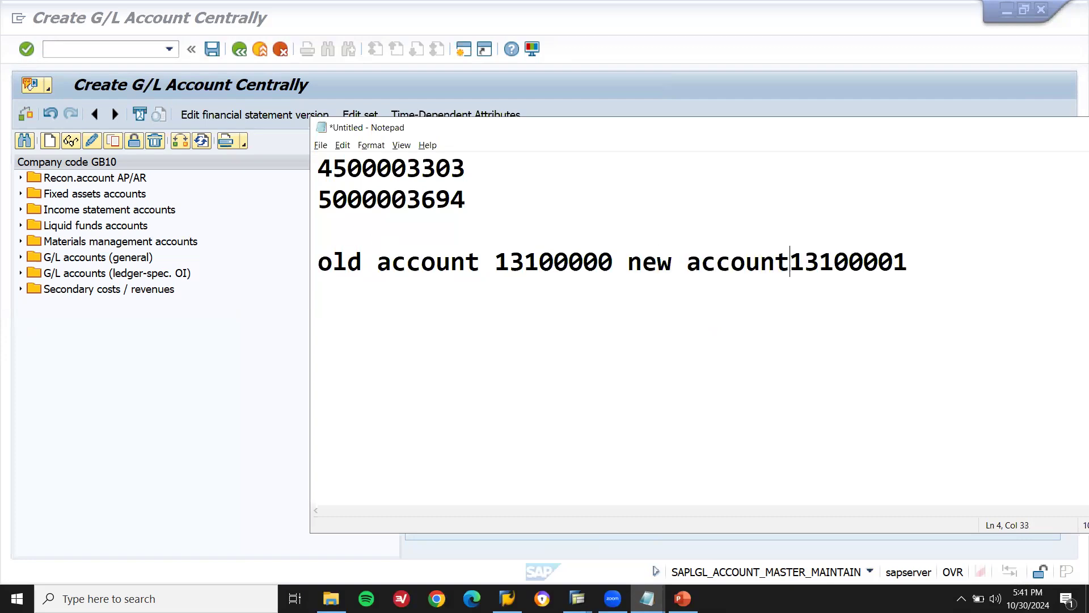
{"action": "key", "text": "Left"}
{"action": "key", "text": "Left"}
{"action": "key", "text": "Left"}
{"action": "key", "text": "Left"}
{"action": "key", "text": "Left"}
{"action": "key", "text": "Left"}
{"action": "key", "text": "Left"}
{"action": "key", "text": "Left"}
{"action": "key", "text": "Left"}
{"action": "key", "text": "Left"}
{"action": "key", "text": "Left"}
{"action": "key", "text": "Left"}
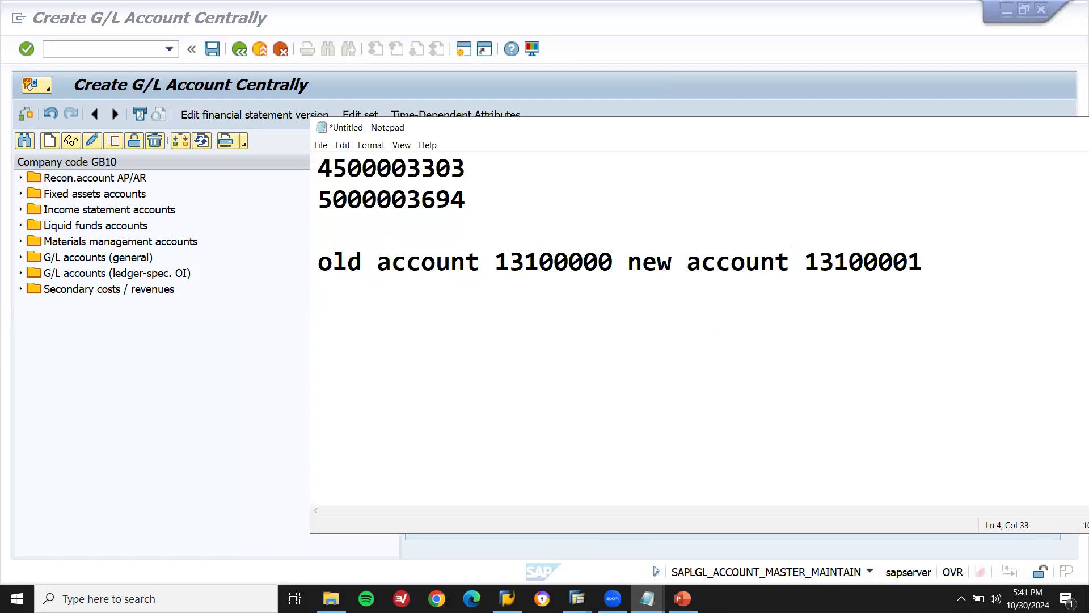
{"action": "key", "text": "Return"}
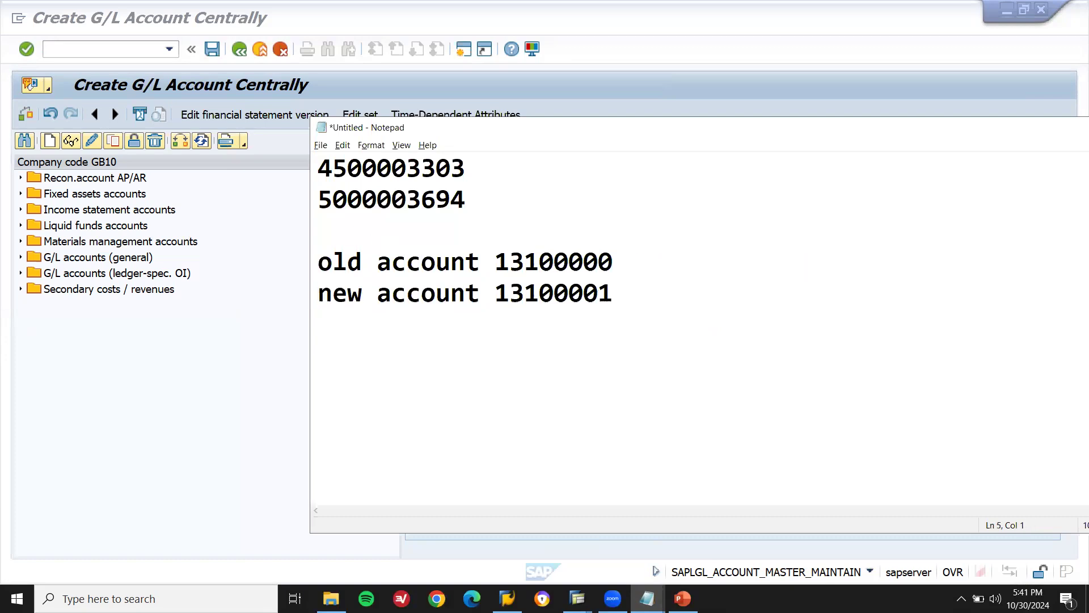
Step: Return to SAP, save account 13100001, and enter 21120001 as the next G/L account to create in company code GB10
{"action": "key", "text": "alt+Tab"}
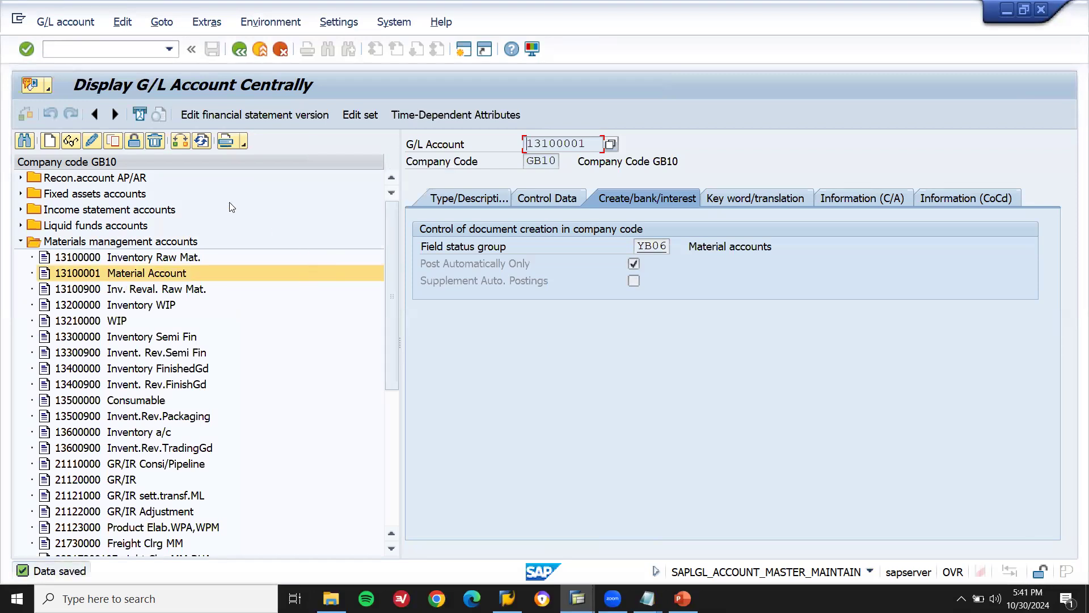
{"action": "left_click", "coordinate": [52, 141]}
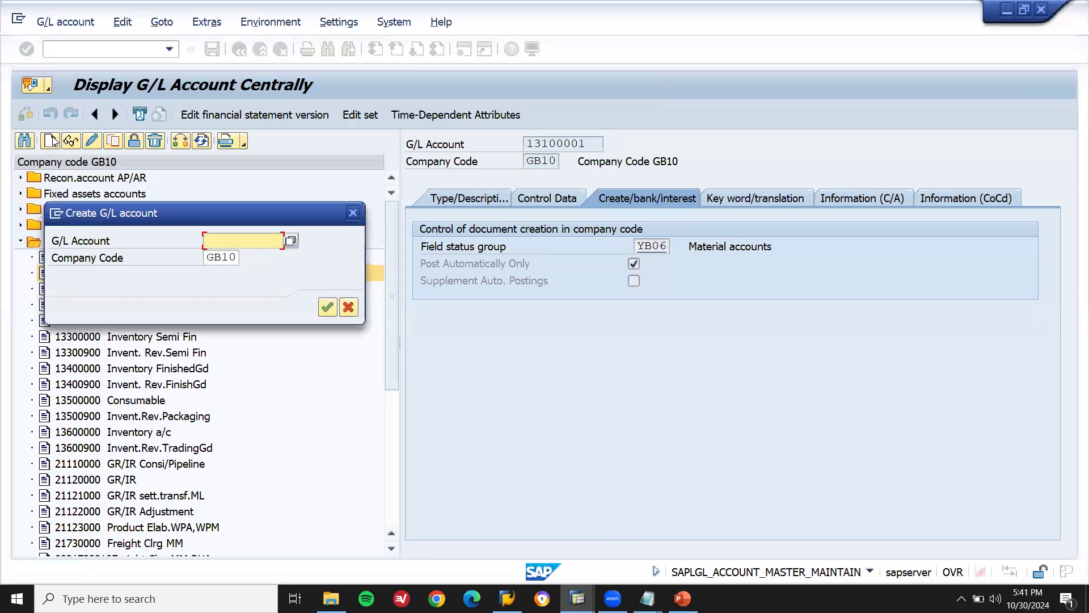
{"action": "type", "text": "21120001"}
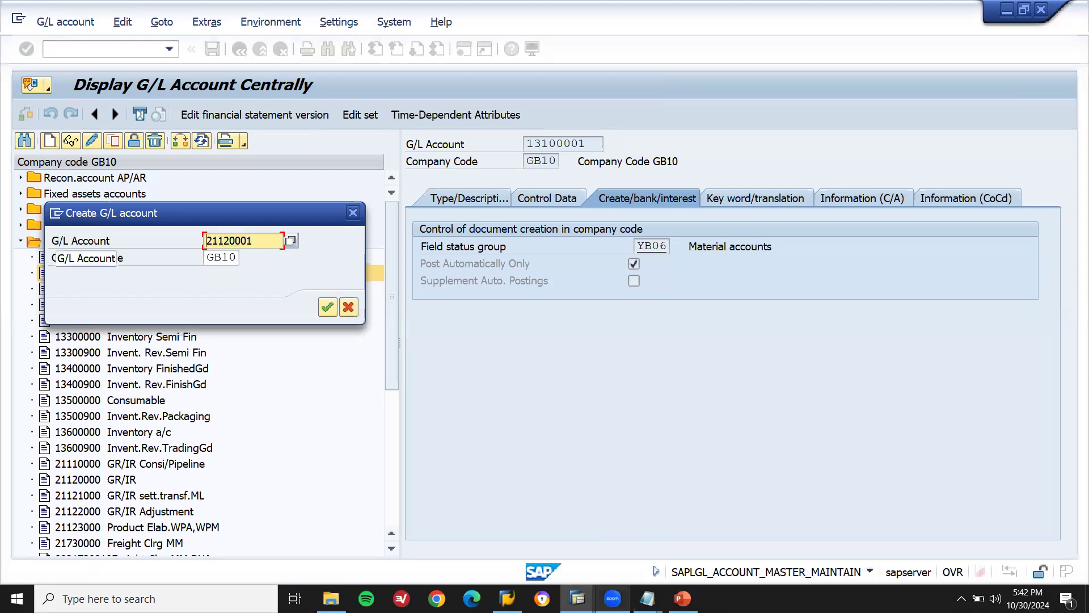
Step: Switch to the accounting document display and check the account number on the GR/IR line
{"action": "mouse_move", "coordinate": [577, 597]}
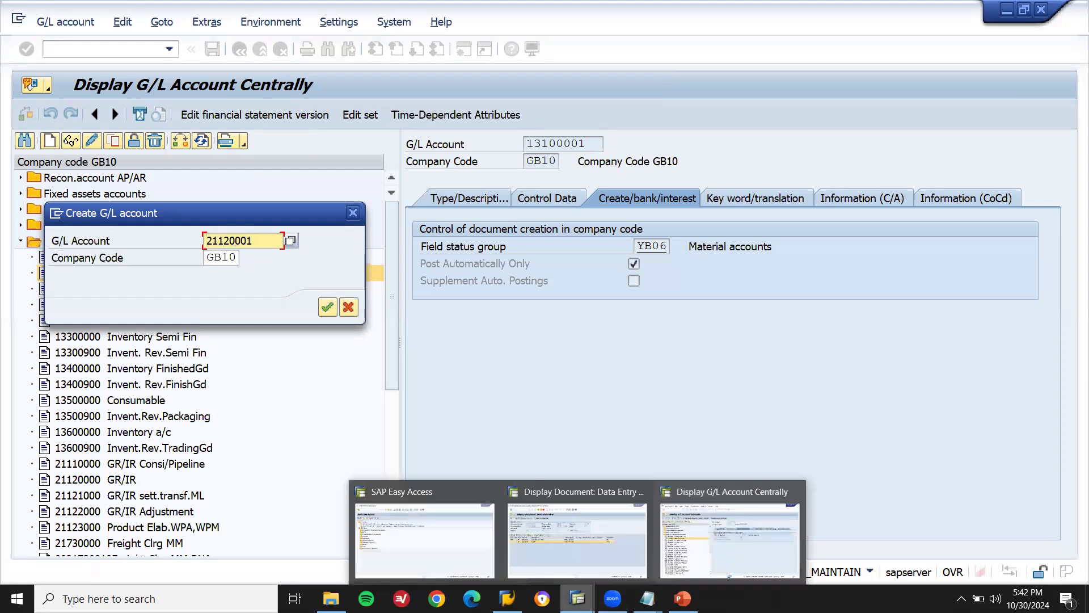
{"action": "left_click", "coordinate": [575, 567]}
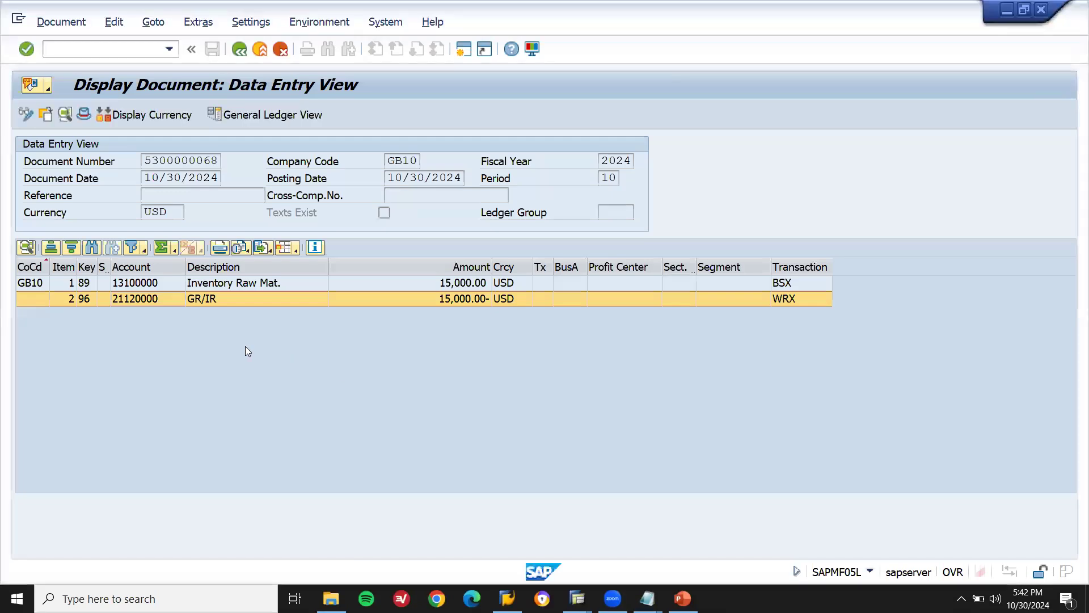
{"action": "left_click", "coordinate": [152, 303]}
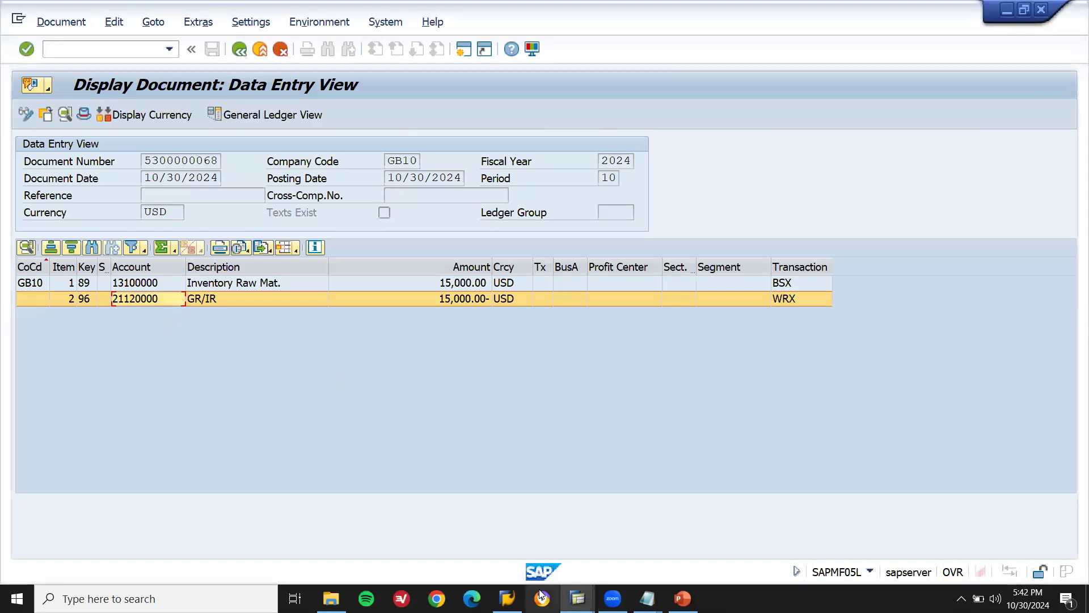
Step: Add account numbers 21120000 and 21120001 to the Notepad note on separate lines, below the inventory accounts
{"action": "left_click", "coordinate": [647, 598]}
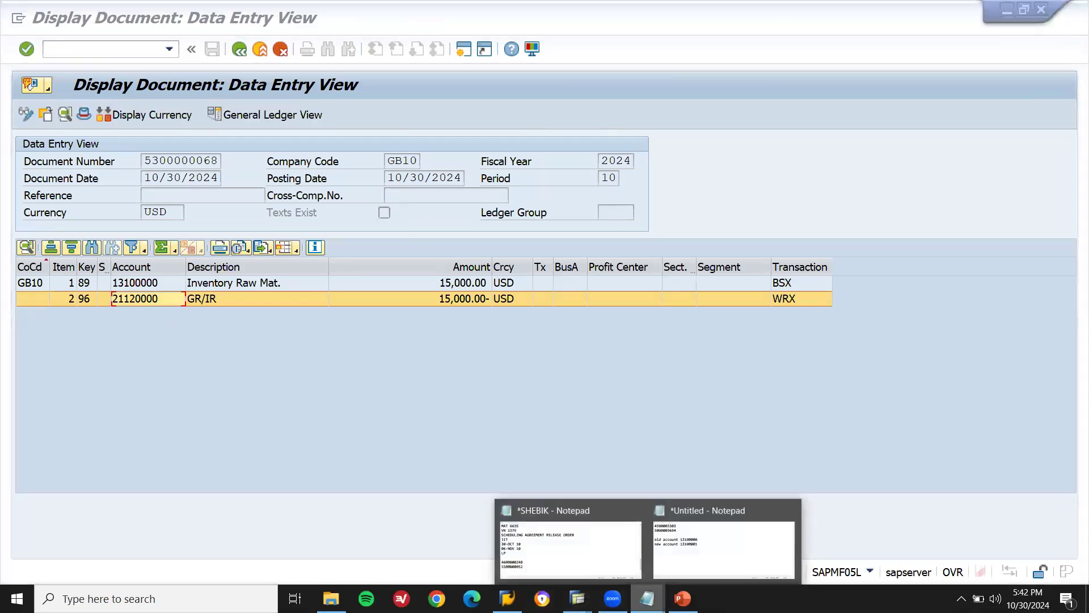
{"action": "left_click", "coordinate": [717, 549]}
{"action": "left_click", "coordinate": [684, 281]}
{"action": "key", "text": "Return"}
{"action": "key", "text": "Return"}
{"action": "type", "text": "21120001"}
{"action": "key", "text": "Left"}
{"action": "key", "text": "Left"}
{"action": "key", "text": "Left"}
{"action": "key", "text": "Left"}
{"action": "key", "text": "Left"}
{"action": "key", "text": "Left"}
{"action": "key", "text": "Left"}
{"action": "key", "text": "Left"}
{"action": "key", "text": "Left"}
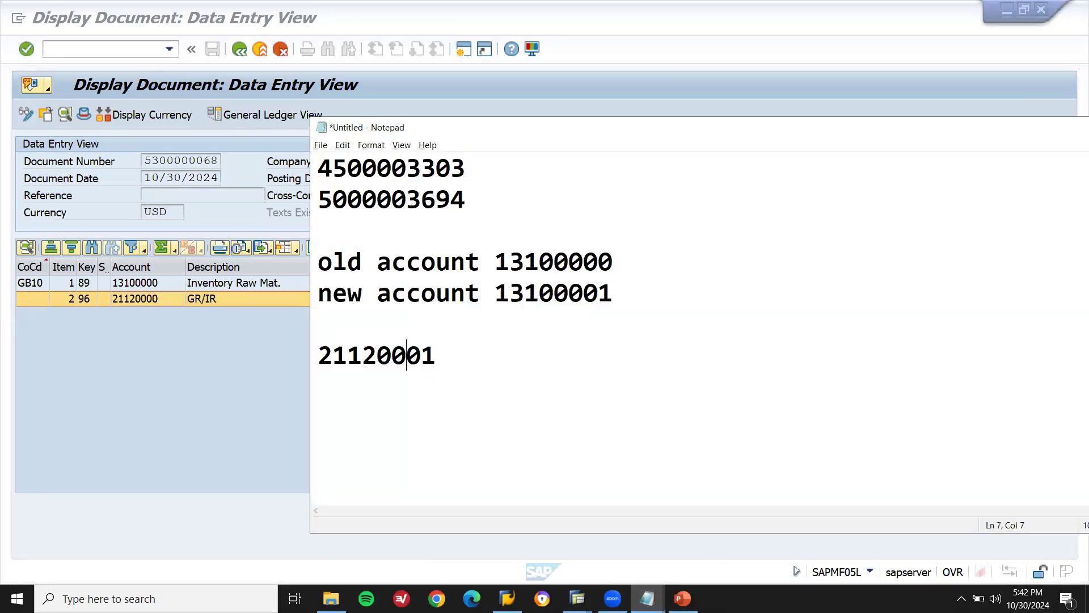
{"action": "key", "text": "Right"}
{"action": "key", "text": "Return"}
{"action": "key", "text": "Up"}
{"action": "type", "text": "21120001"}
{"action": "key", "text": "BackSpace"}
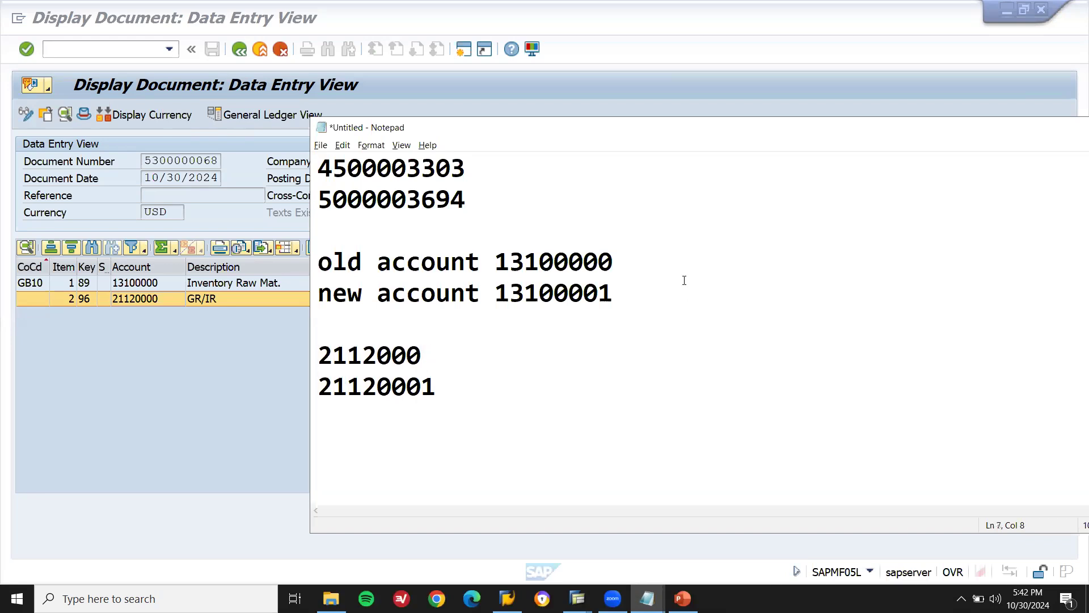
{"action": "type", "text": "0"}
Step: Label 21120000 as "old account" and 21120001 as "new account" in the note, reusing the existing label text
{"action": "left_click", "coordinate": [475, 259]}
{"action": "key", "text": "shift+Home"}
{"action": "key", "text": "ctrl+c"}
{"action": "key", "text": "Down"}
{"action": "key", "text": "Down"}
{"action": "key", "text": "Down"}
{"action": "key", "text": "ctrl+v"}
{"action": "key", "text": "Down"}
{"action": "key", "text": "Home"}
{"action": "key", "text": "ctrl+v"}
{"action": "key", "text": "Left"}
{"action": "key", "text": "Left"}
{"action": "key", "text": "Left"}
{"action": "key", "text": "Left"}
{"action": "key", "text": "Left"}
{"action": "key", "text": "Left"}
{"action": "key", "text": "Left"}
{"action": "key", "text": "Left"}
{"action": "key", "text": "Left"}
{"action": "key", "text": "BackSpace"}
{"action": "key", "text": "BackSpace"}
{"action": "key", "text": "BackSpace"}
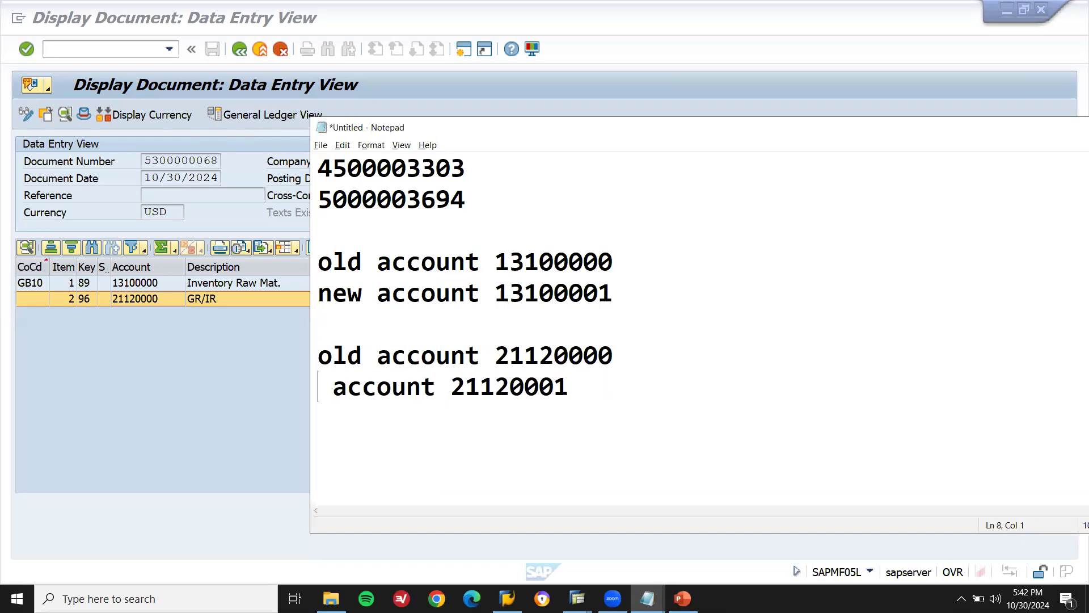
{"action": "type", "text": "new"}
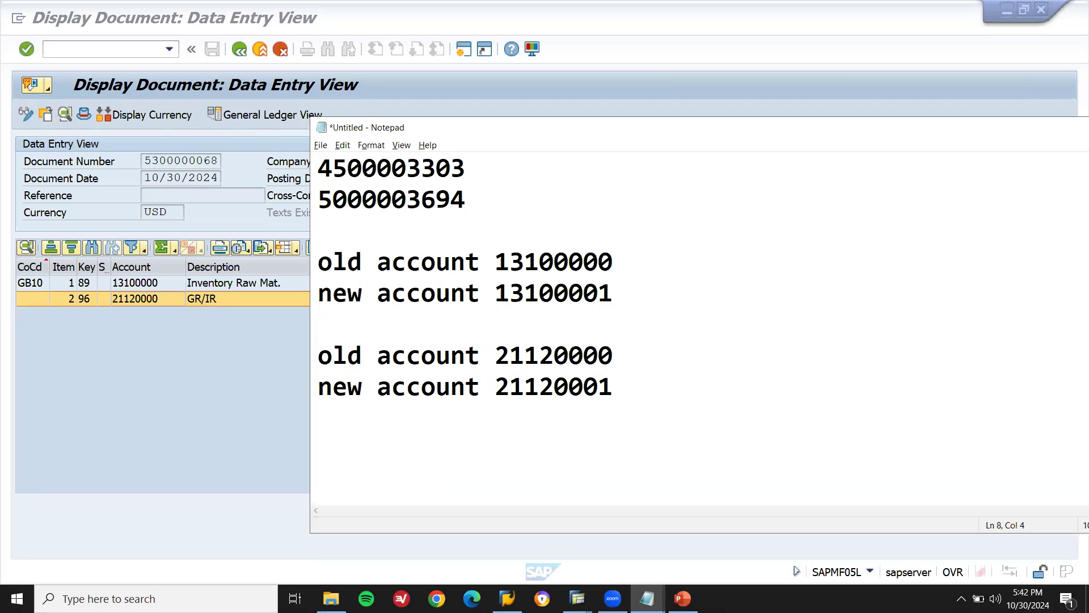
Step: Return to the central G/L account session and confirm the creation of account 21120001 in company code GB10
{"action": "left_click", "coordinate": [172, 365]}
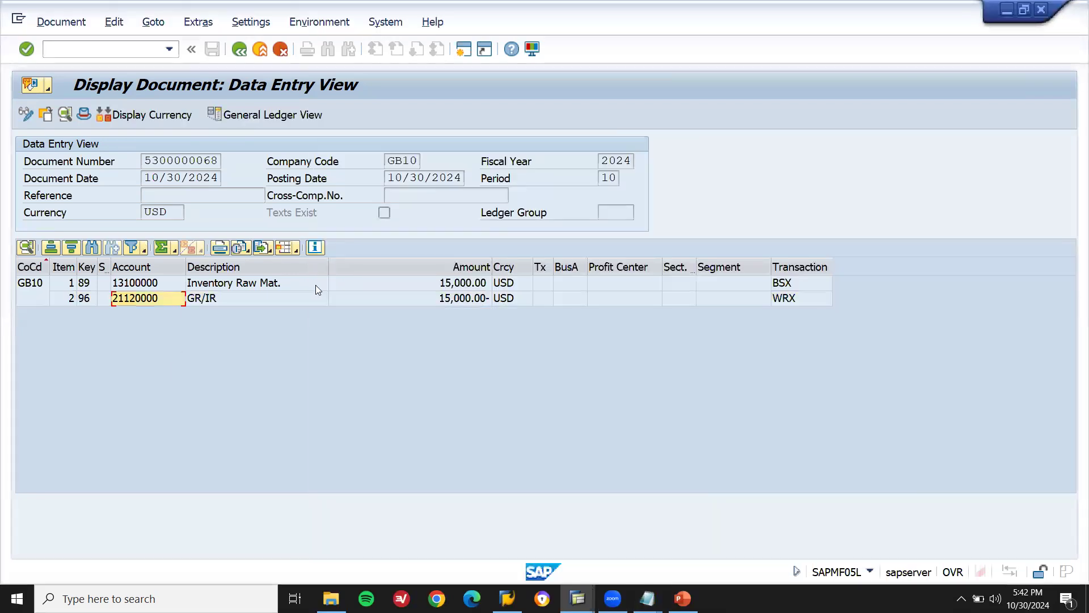
{"action": "key", "text": "alt+Tab"}
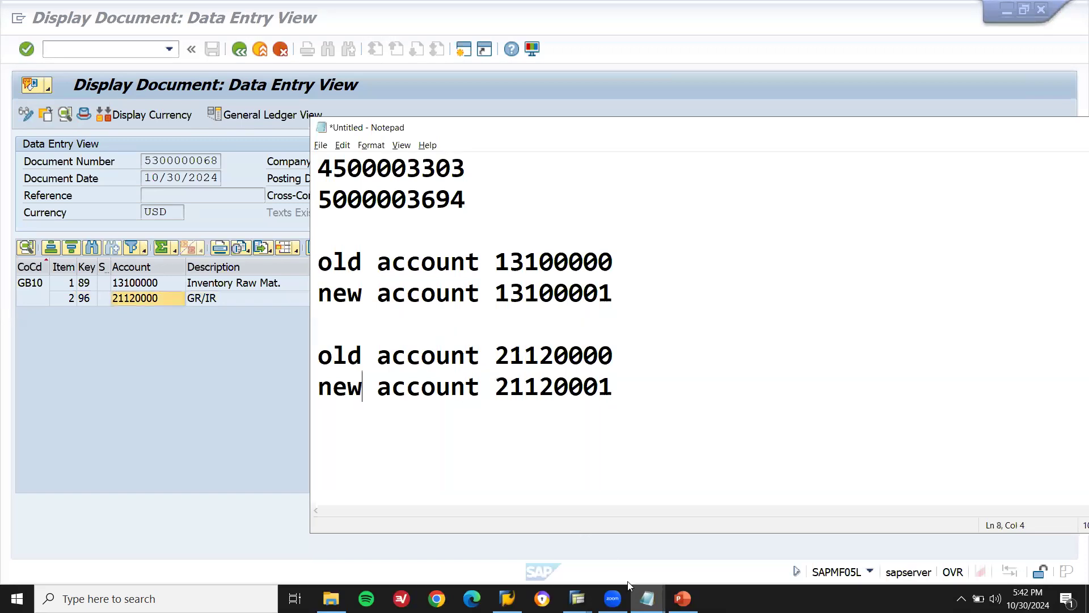
{"action": "left_click", "coordinate": [578, 599]}
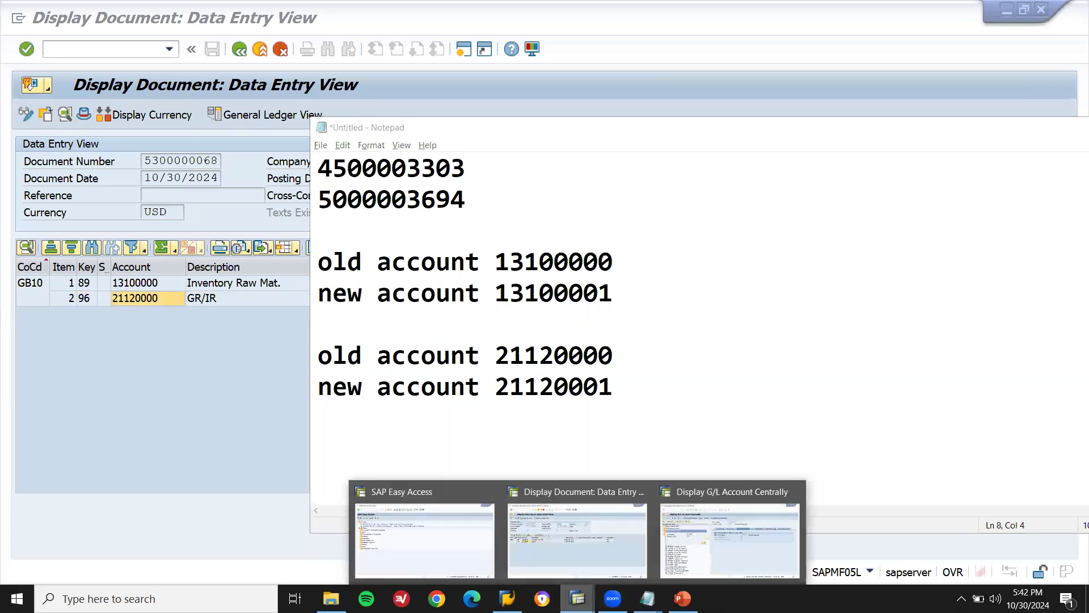
{"action": "left_click", "coordinate": [731, 539]}
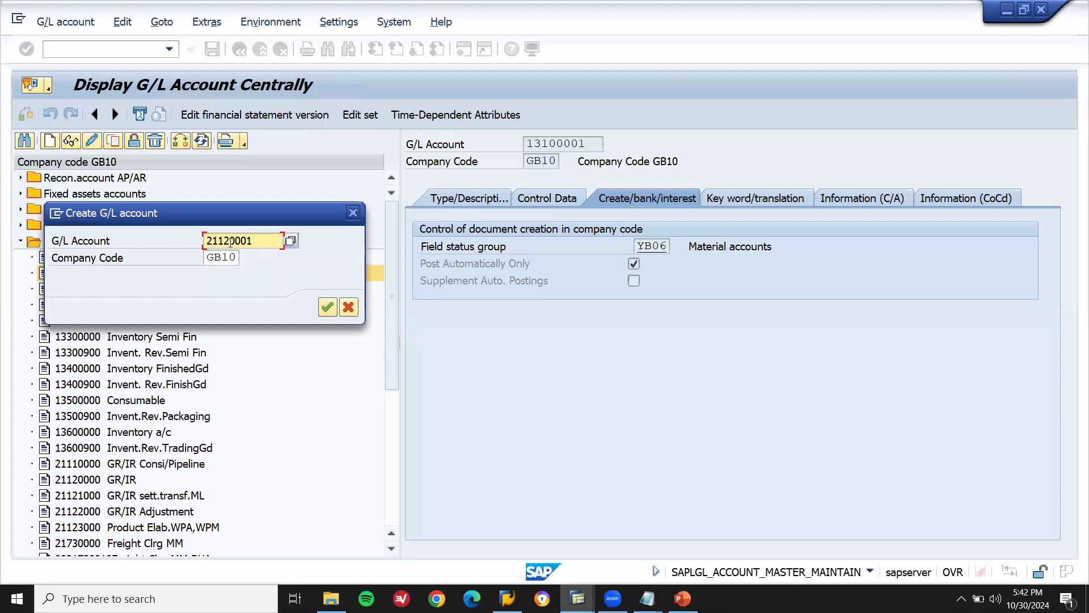
{"action": "left_click", "coordinate": [328, 307]}
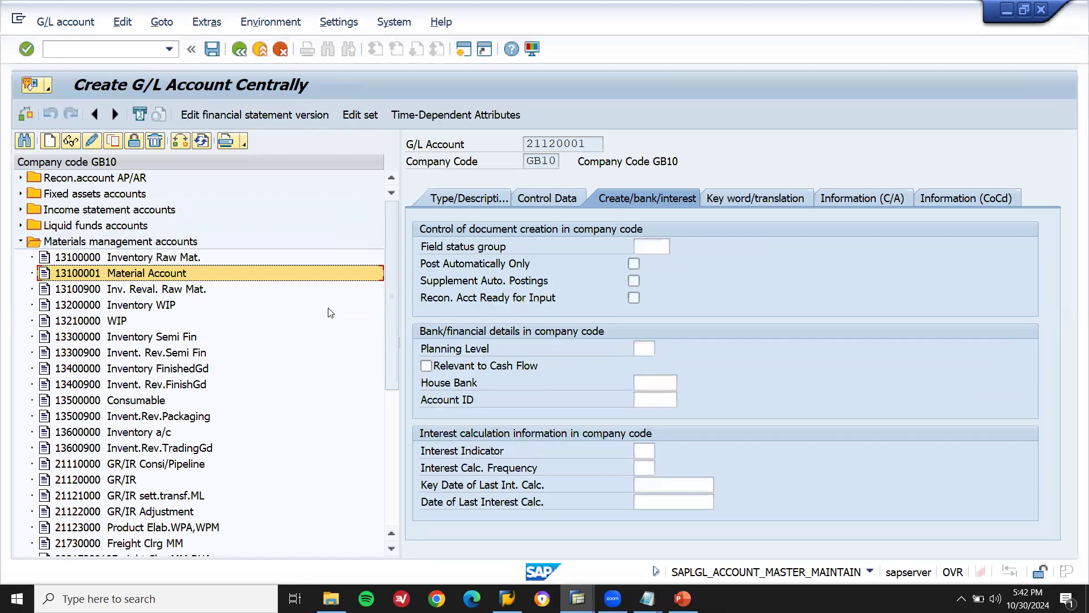
Step: Set account 21120001's G/L account type to Balance Sheet Account and its account group to Materials management accounts
{"action": "left_click", "coordinate": [485, 198]}
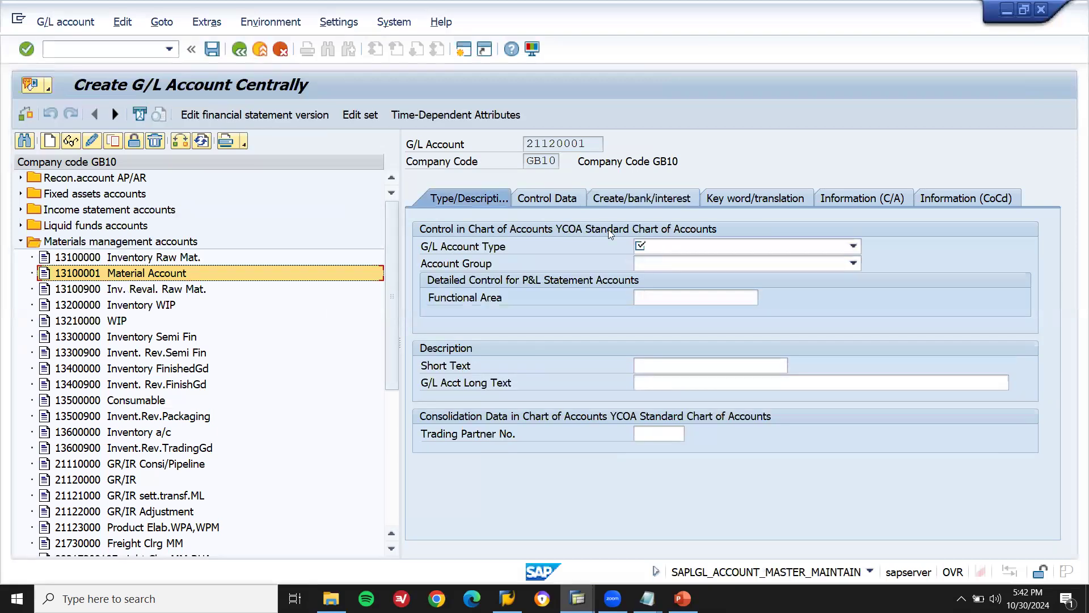
{"action": "left_click", "coordinate": [742, 248]}
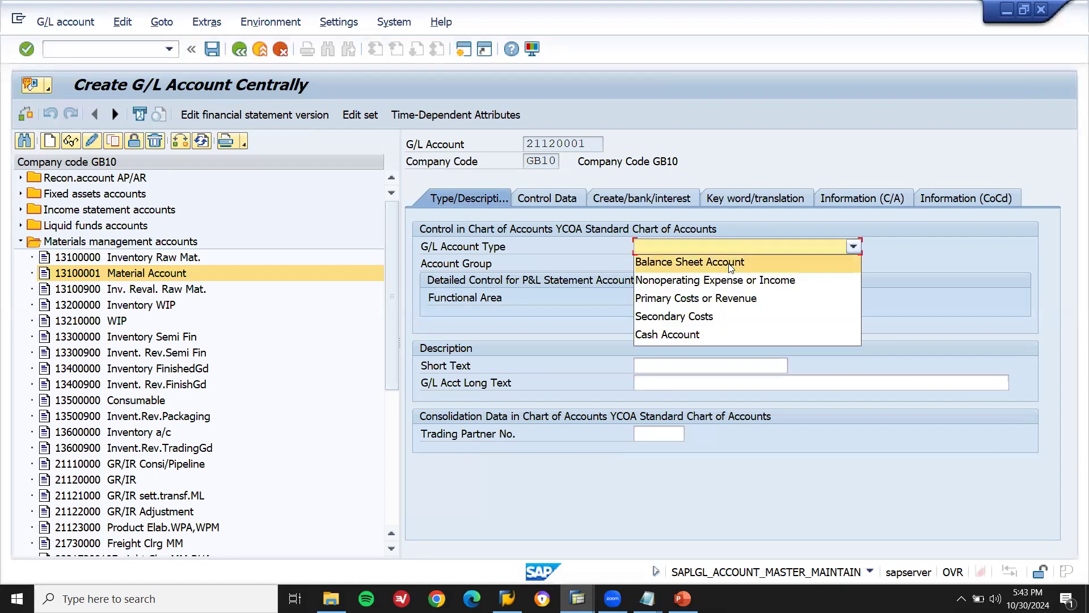
{"action": "left_click", "coordinate": [729, 263]}
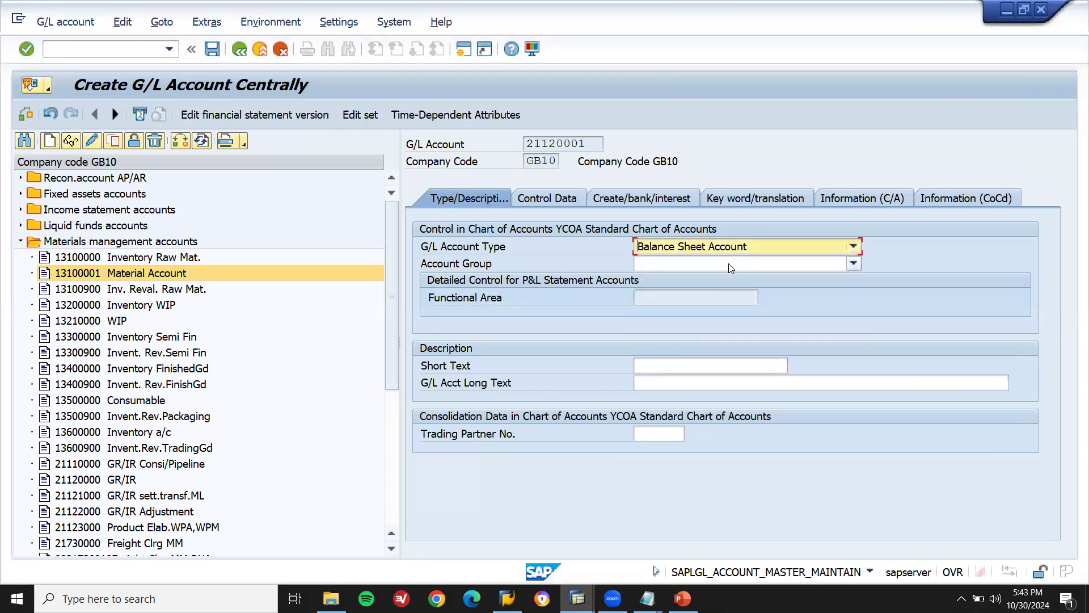
{"action": "left_click", "coordinate": [728, 263]}
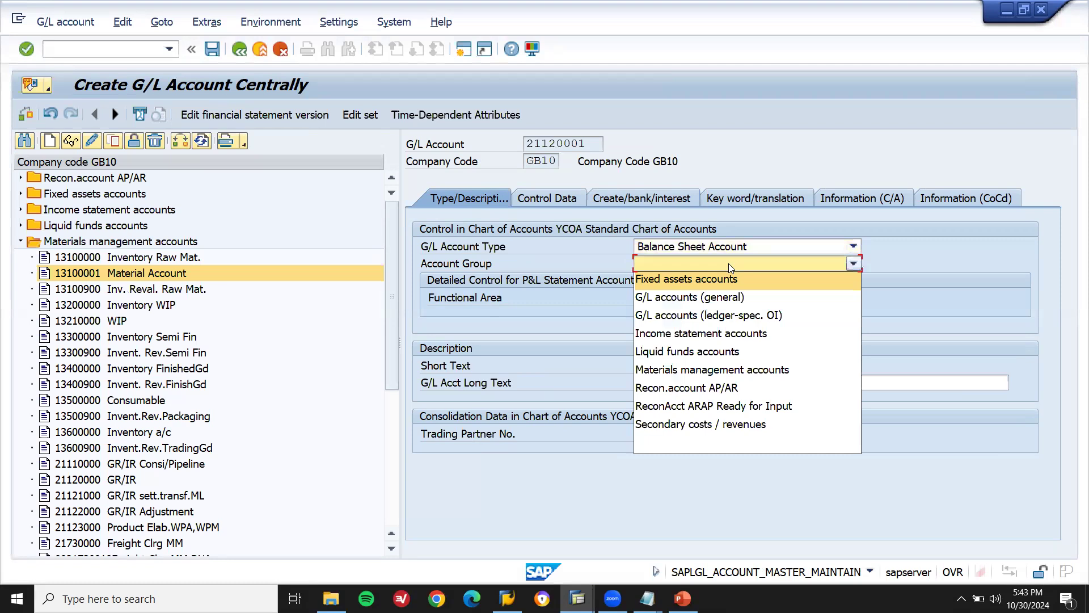
{"action": "left_click", "coordinate": [733, 369]}
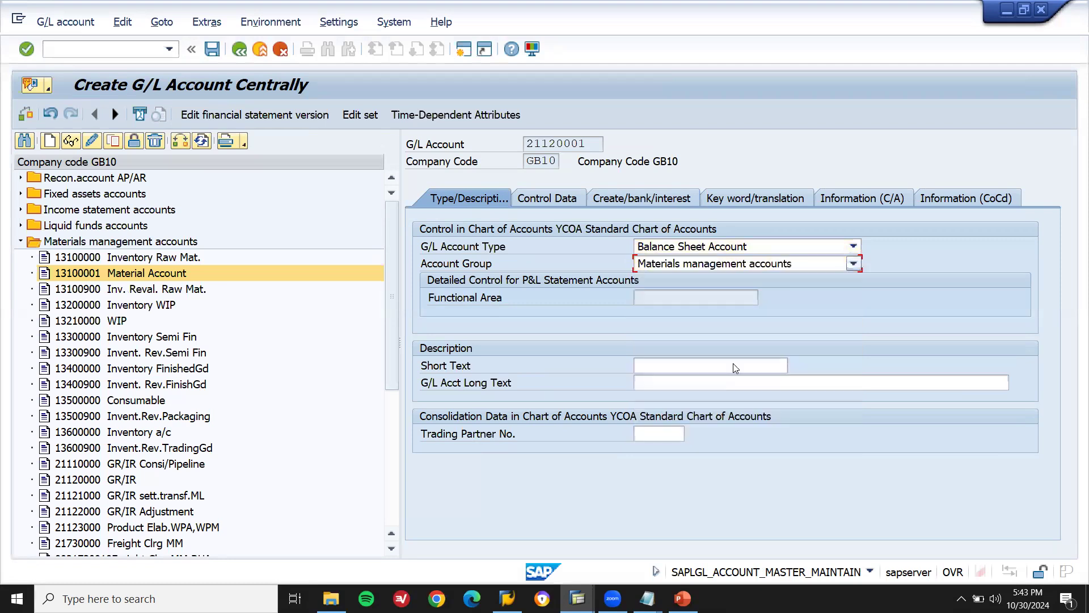
Step: Enter "Invoice Posting MM" as the short text of account 21120001
{"action": "left_click", "coordinate": [728, 365]}
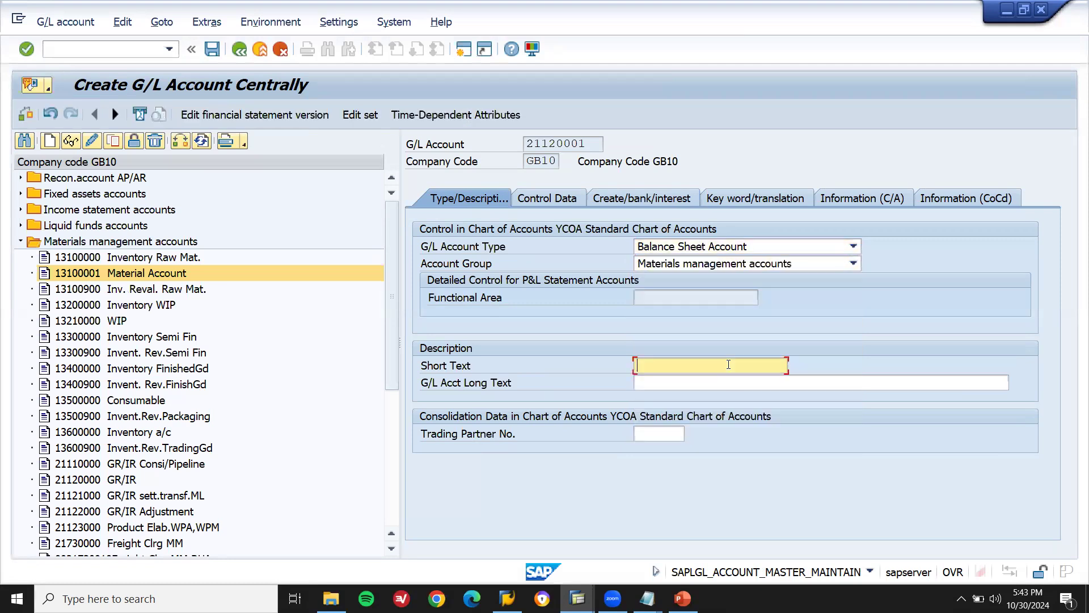
{"action": "type", "text": "Invoice"}
{"action": "type", "text": " Posting"}
{"action": "type", "text": " Mate"}
{"action": "key", "text": "BackSpace"}
{"action": "key", "text": "BackSpace"}
{"action": "type", "text": "M"}
Step: Enter "Invoice Posting Material Management" as the G/L account long text, reusing the wording of the short text
{"action": "key", "text": "Tab"}
{"action": "key", "text": "ctrl+v"}
{"action": "key", "text": "BackSpace"}
{"action": "type", "text": "ati"}
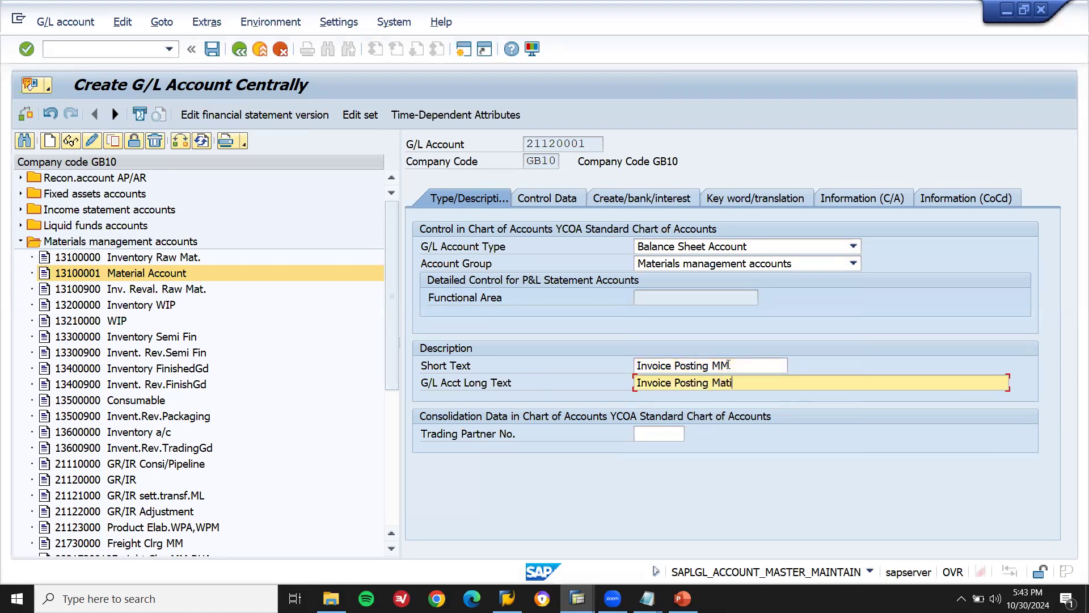
{"action": "type", "text": "rrial Management"}
{"action": "left_click", "coordinate": [732, 383]}
{"action": "key", "text": "Delete"}
{"action": "key", "text": "Delete"}
{"action": "type", "text": "e"}
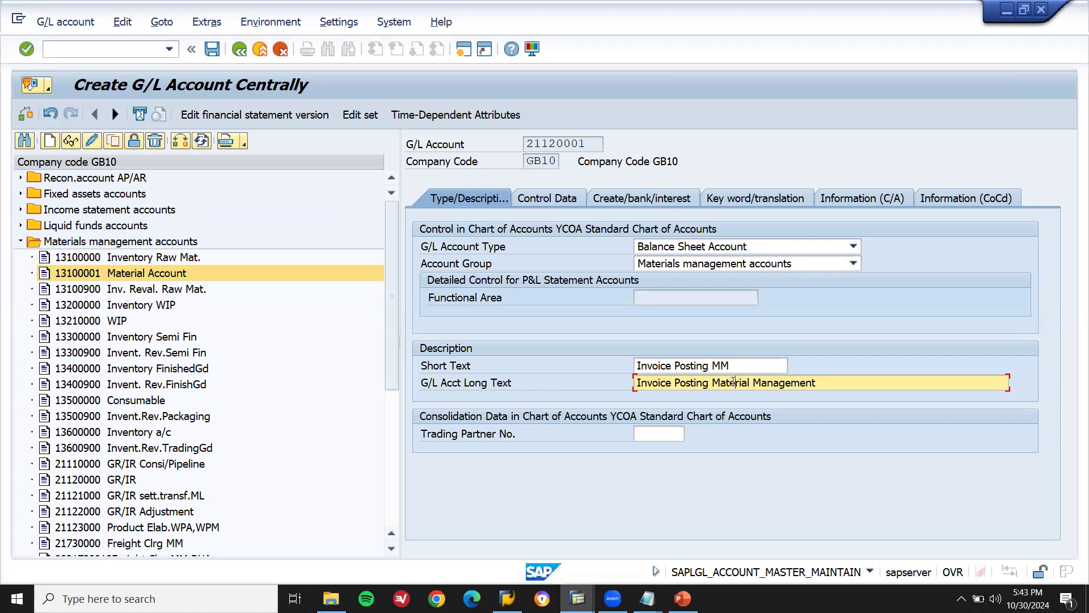
Step: In the account's control data, enable balances in local currency only, set the tax category to "-" and allow posting without tax
{"action": "left_click", "coordinate": [543, 199]}
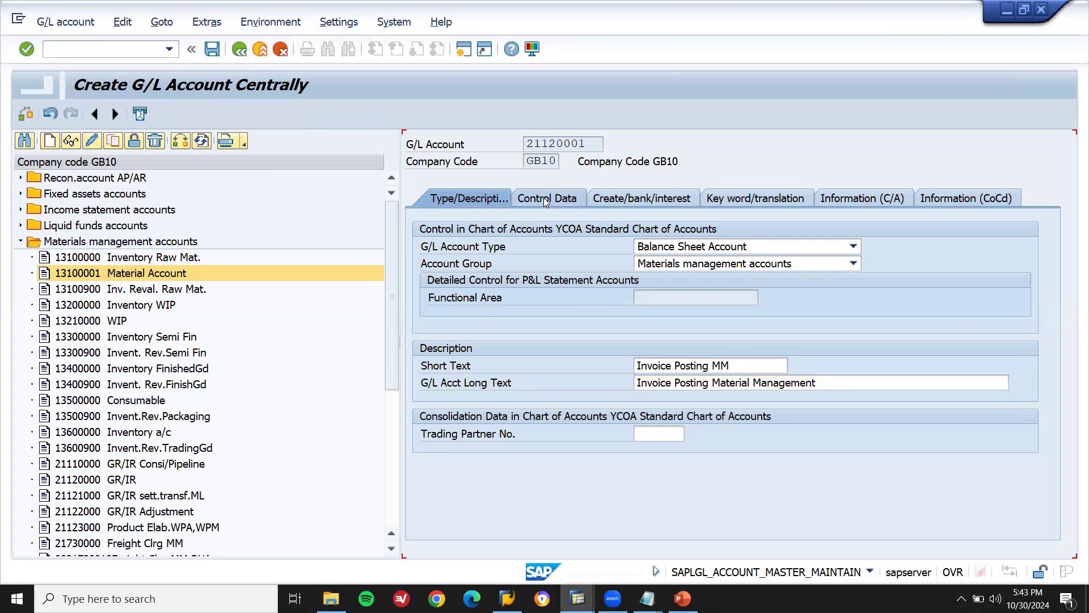
{"action": "left_click", "coordinate": [632, 265]}
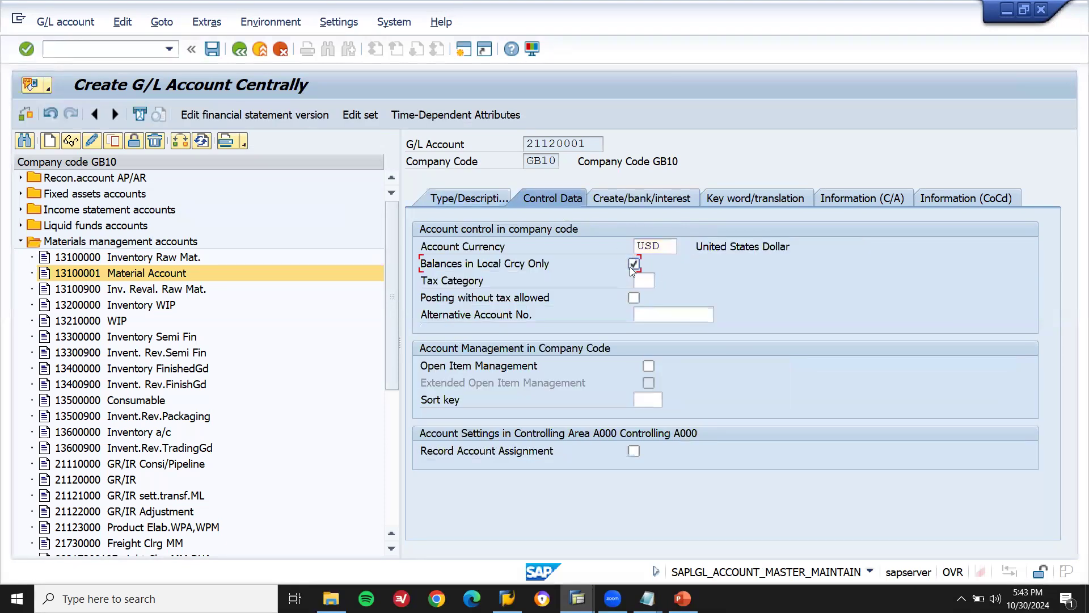
{"action": "left_click", "coordinate": [638, 278]}
{"action": "key", "text": "Escape"}
{"action": "type", "text": "-"}
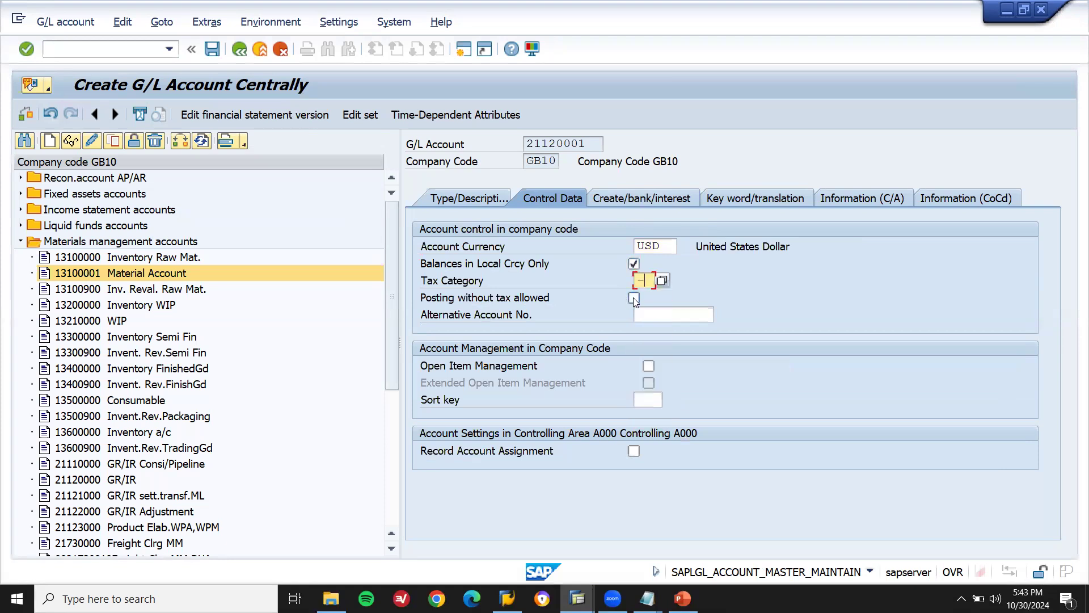
{"action": "left_click", "coordinate": [633, 298]}
Step: Set the sort key to 014 (Purchase order) and enable open item management for the account
{"action": "left_click", "coordinate": [648, 400]}
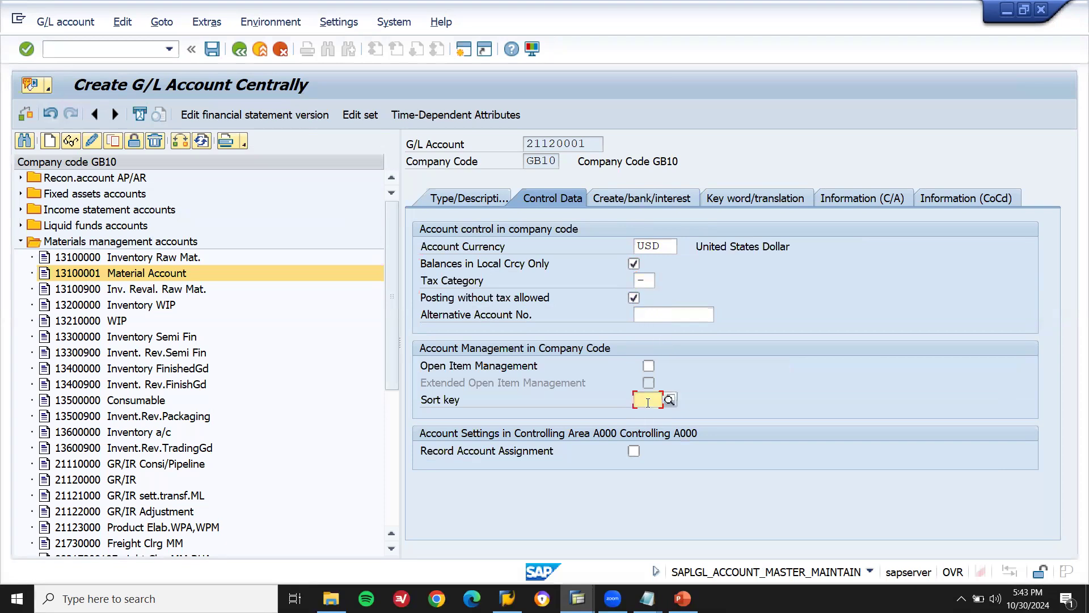
{"action": "type", "text": "014"}
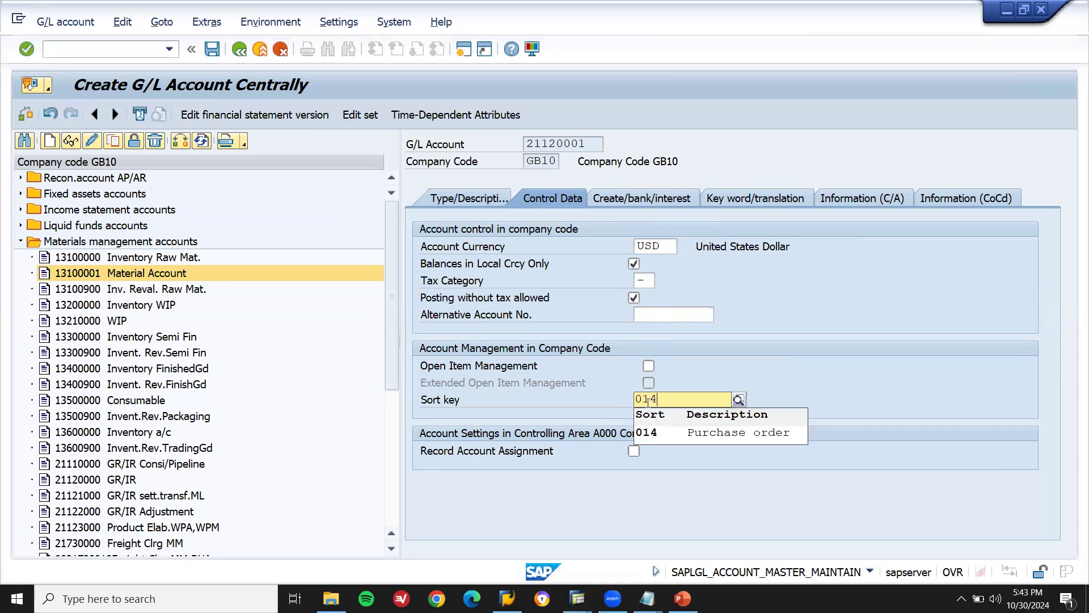
{"action": "left_click", "coordinate": [653, 434]}
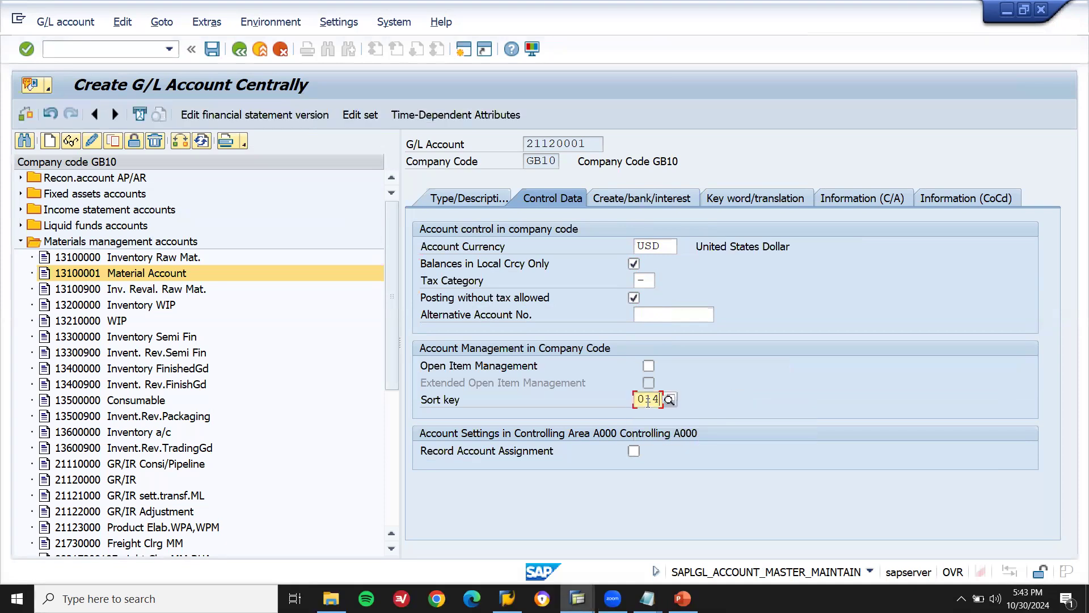
{"action": "left_click", "coordinate": [649, 366]}
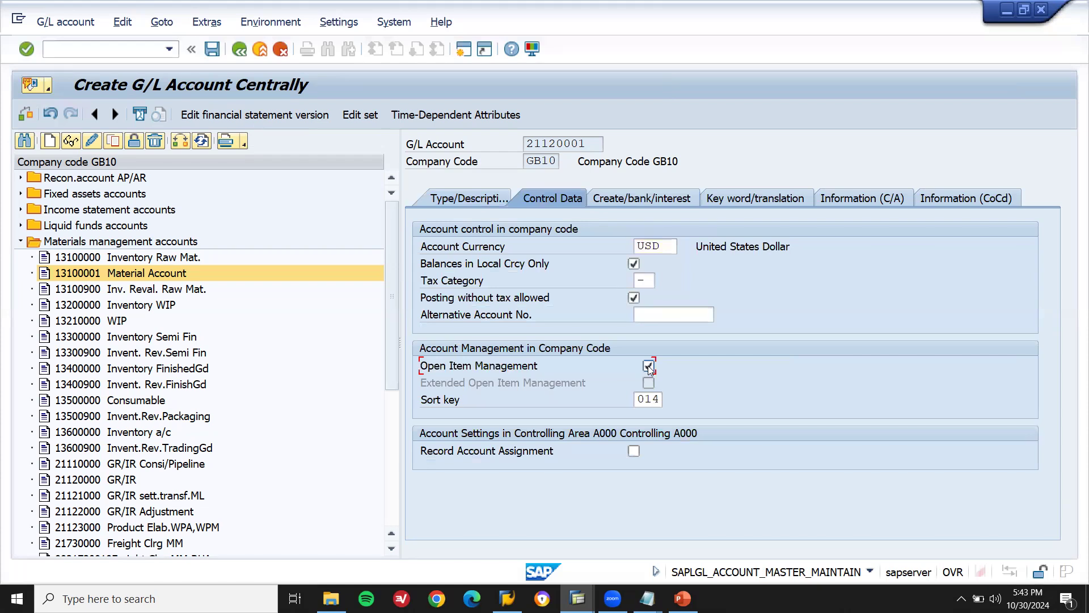
Step: Assign field status group YB45, Goods/invoice received clearing accounts, from the list of possible entries
{"action": "left_click", "coordinate": [614, 198]}
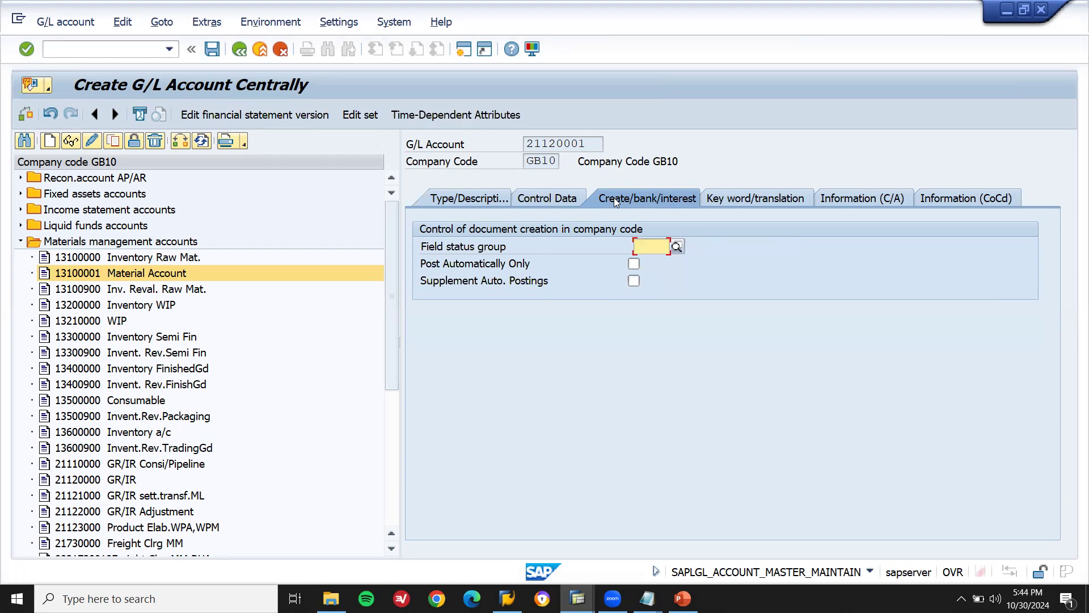
{"action": "key", "text": "BackSpace"}
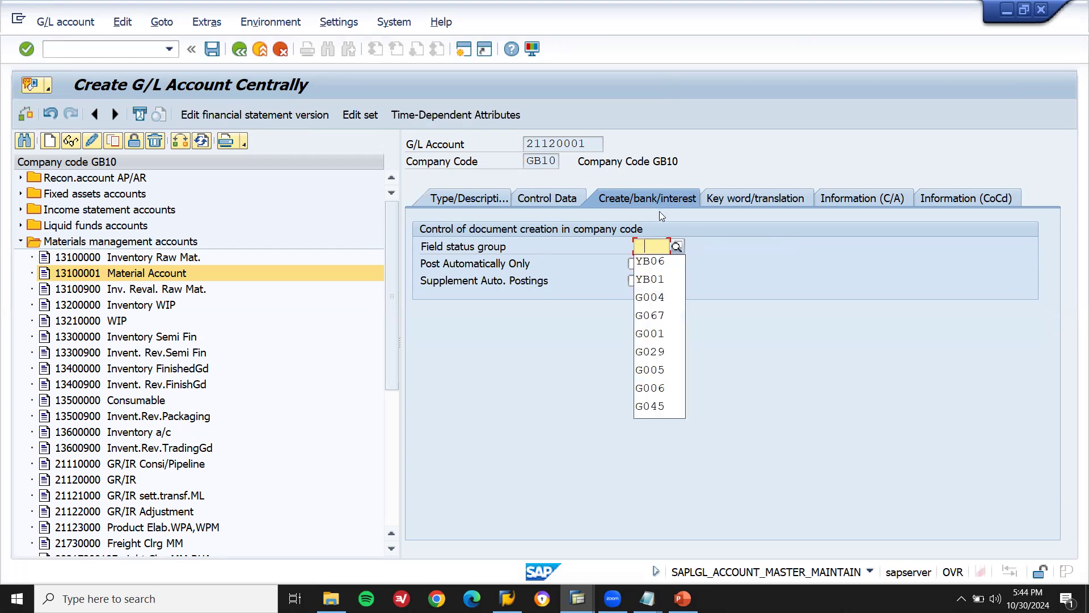
{"action": "left_click", "coordinate": [676, 246]}
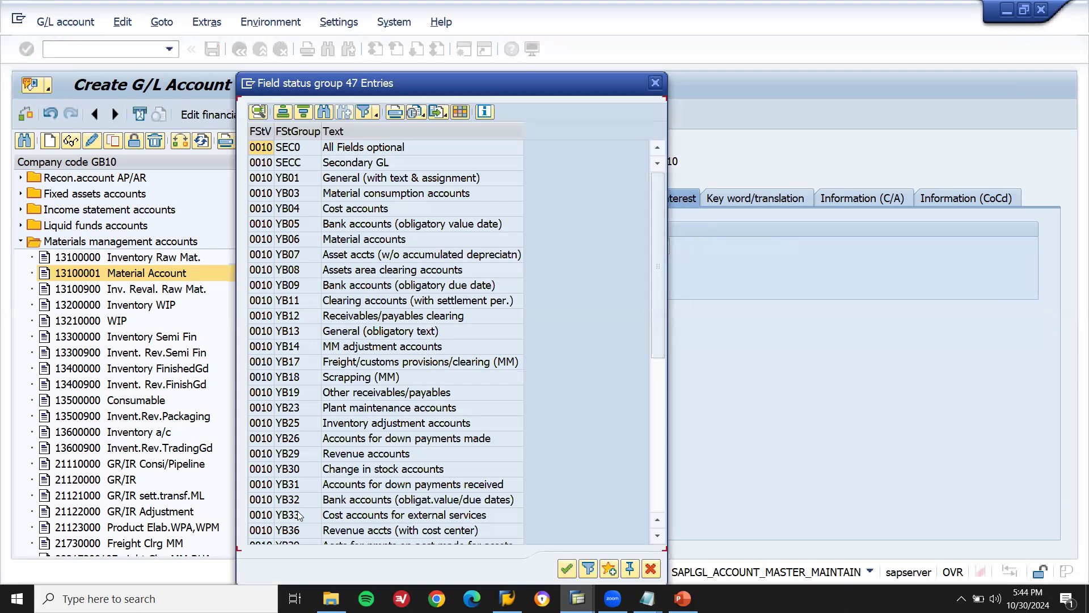
{"action": "scroll", "coordinate": [652, 541], "scroll_direction": "down", "scroll_amount": 7}
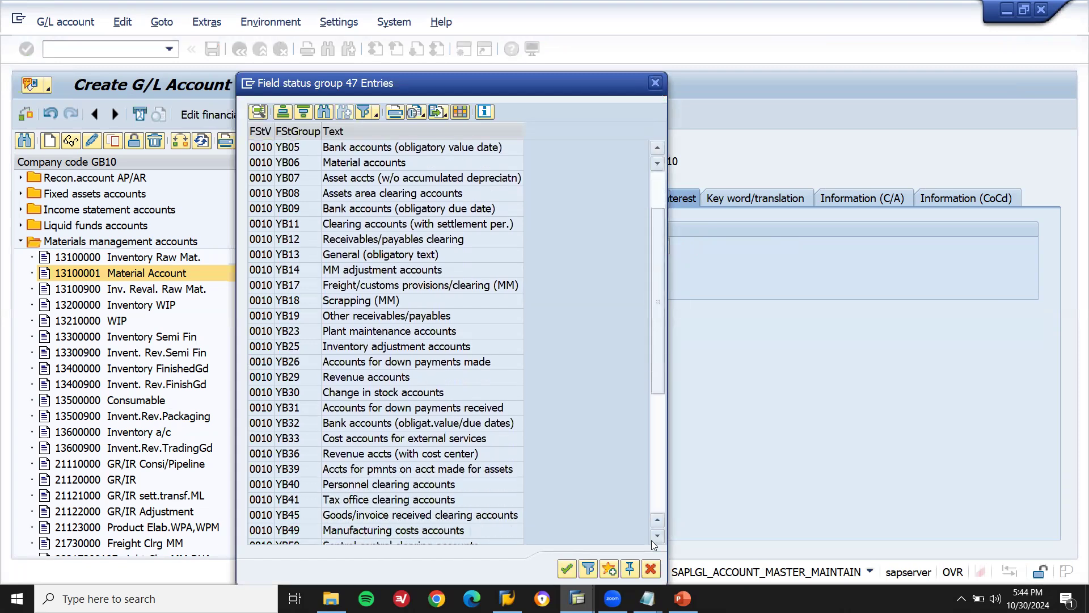
{"action": "left_click", "coordinate": [440, 485]}
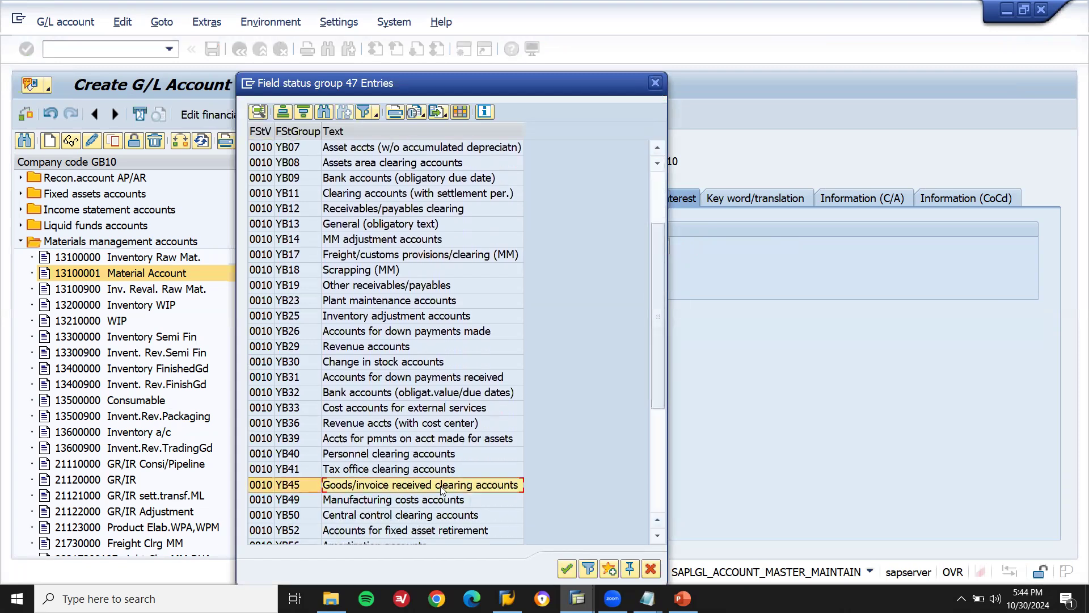
{"action": "double_click", "coordinate": [440, 485]}
Step: Enable Post Automatically Only, save G/L account 21120001 and return to the SAP Easy Access screen
{"action": "left_click", "coordinate": [634, 266]}
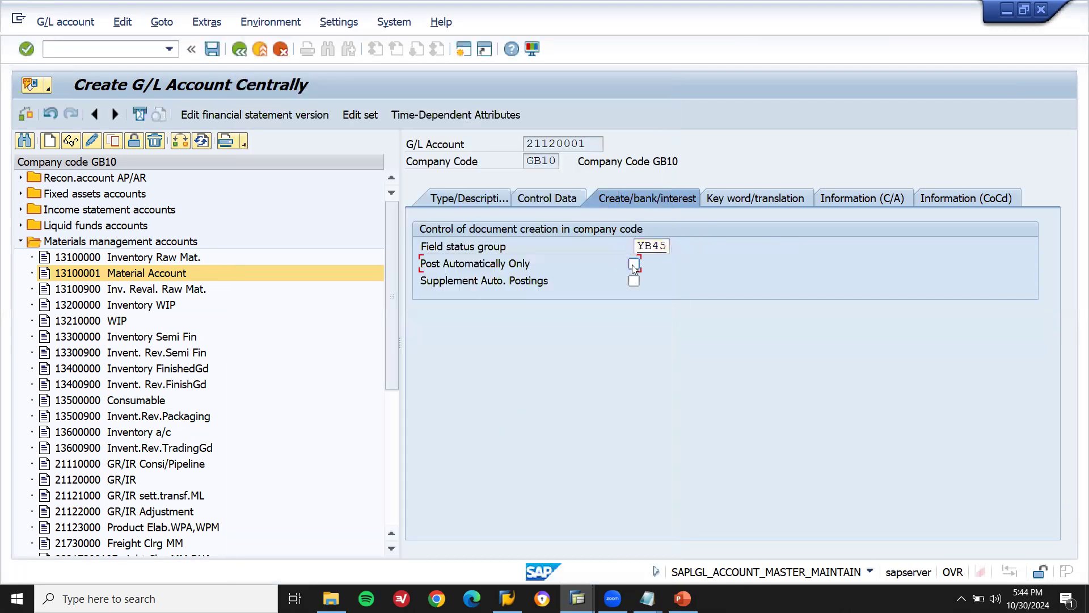
{"action": "key", "text": "ctrl+s"}
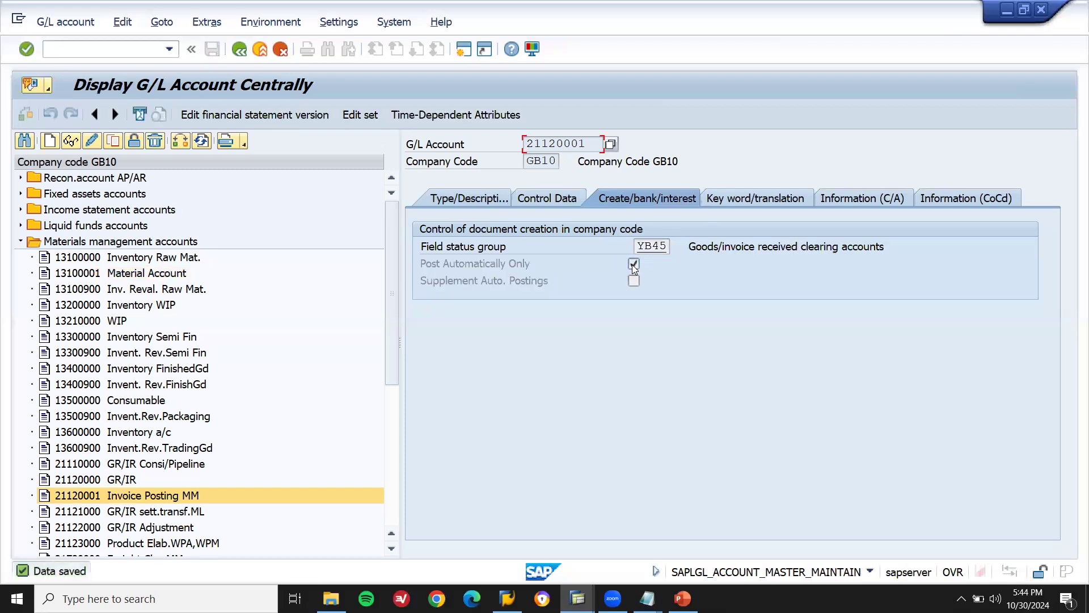
{"action": "key", "text": "ctrl+F1"}
{"action": "key", "text": "F3"}
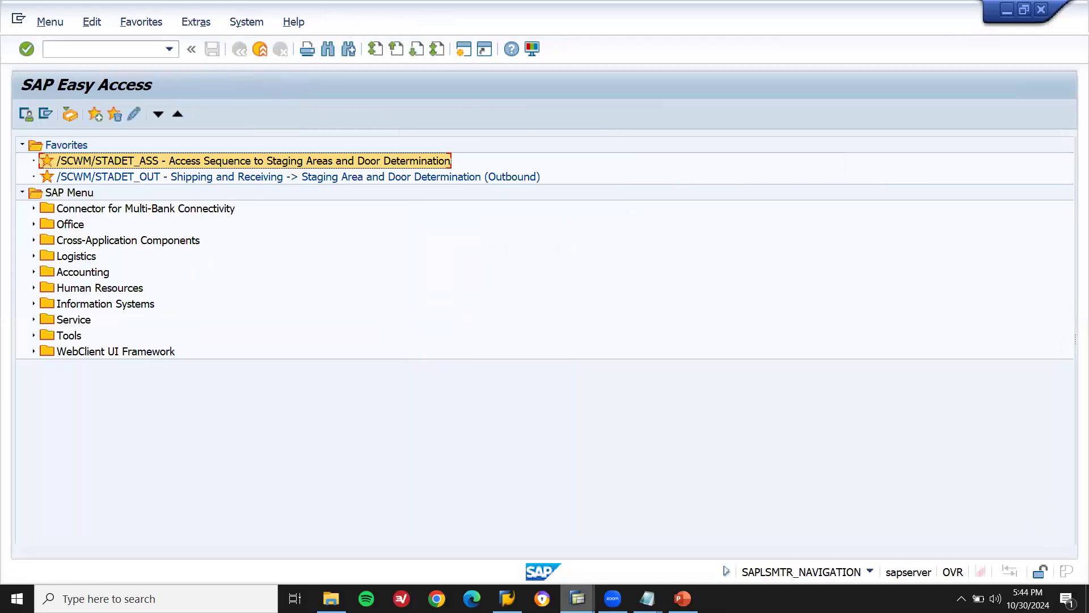
Step: Open the MM automatic postings configuration and display the BSX inventory posting accounts for chart of accounts YCOA
{"action": "mouse_move", "coordinate": [578, 599]}
{"action": "left_click", "coordinate": [693, 534]}
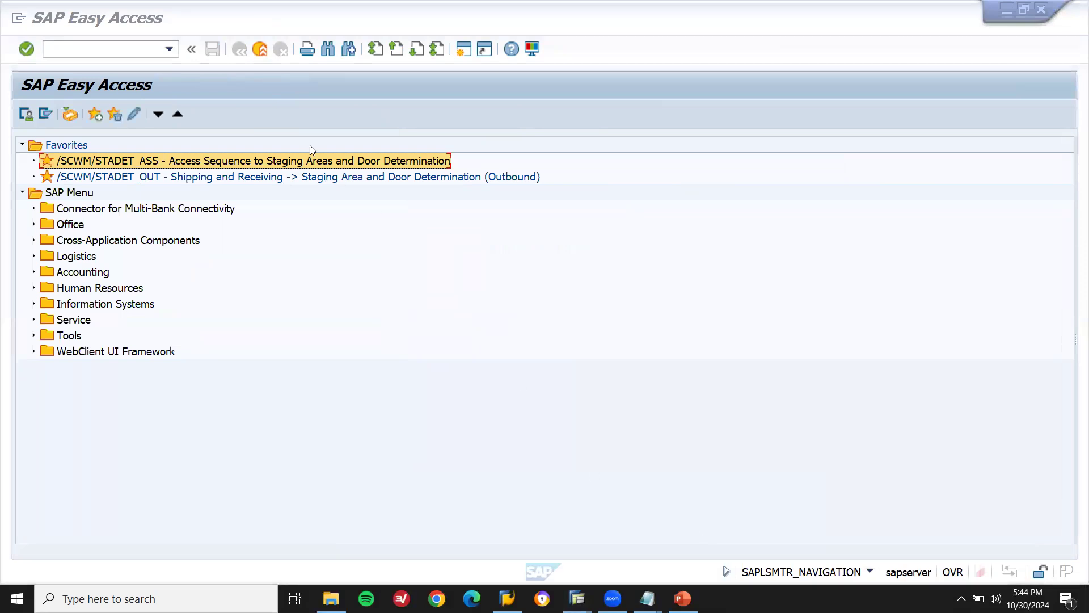
{"action": "left_click", "coordinate": [119, 48]}
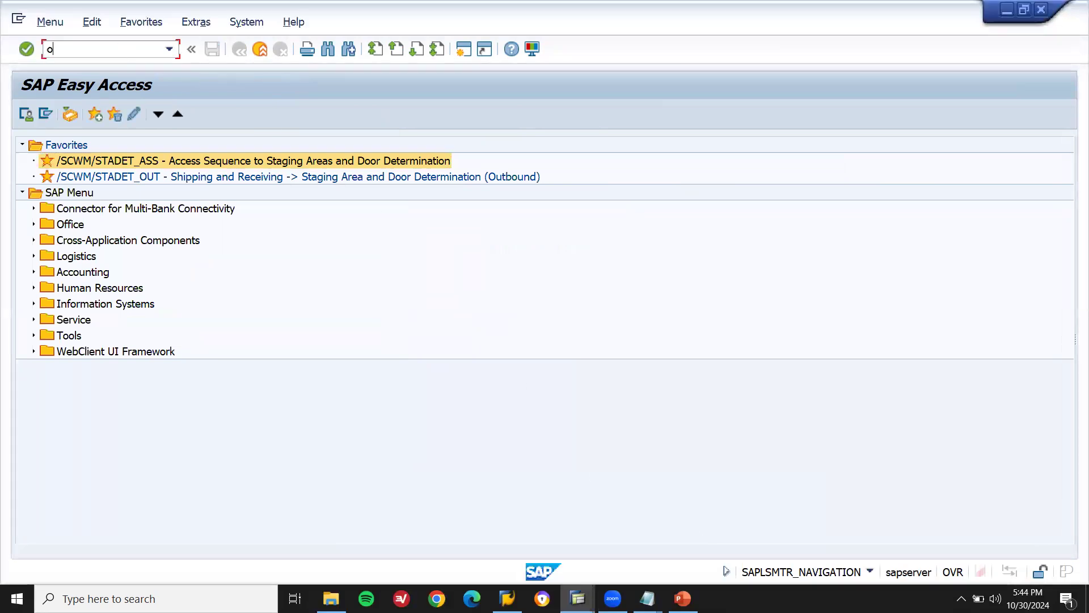
{"action": "key", "text": "Return"}
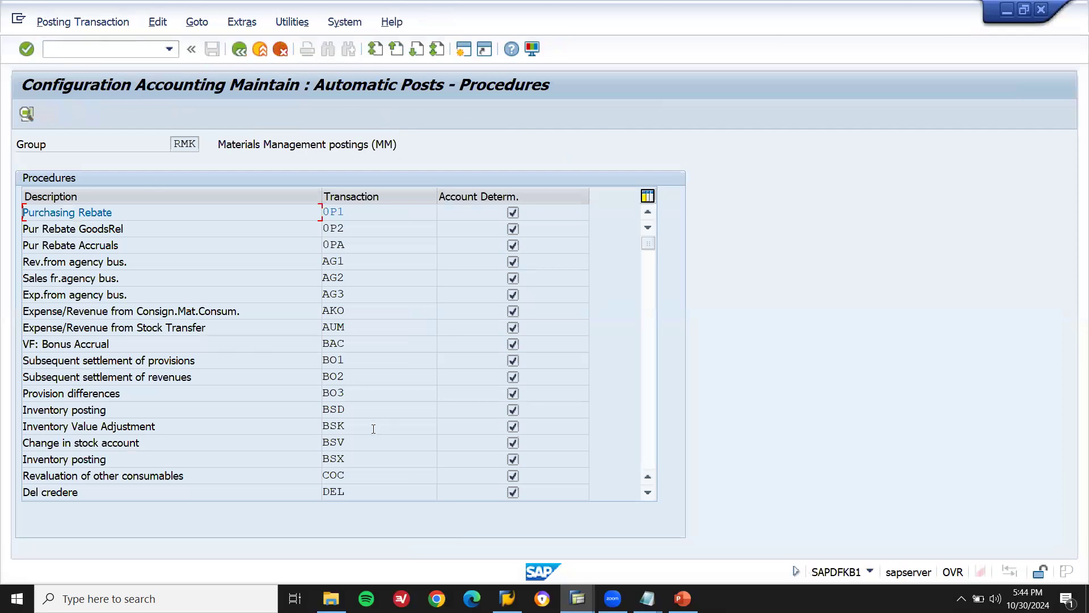
{"action": "double_click", "coordinate": [372, 463]}
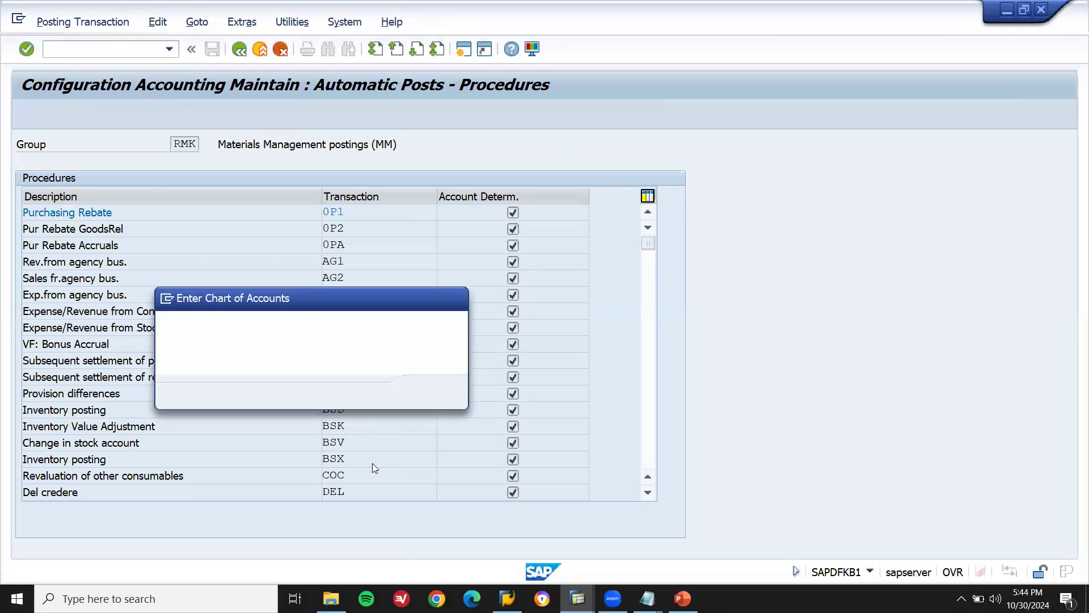
{"action": "double_click", "coordinate": [342, 332]}
{"action": "left_click", "coordinate": [431, 393]}
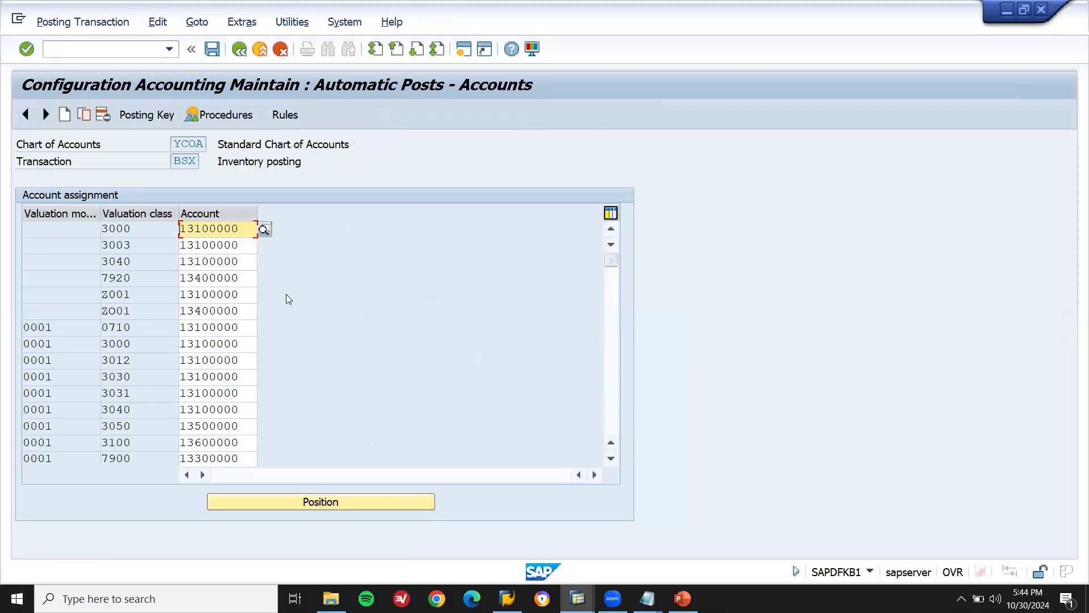
Step: Assign the new inventory account 13100001 from the Notepad notes to valuation class Z001 in the BSX account assignment
{"action": "left_click", "coordinate": [246, 295]}
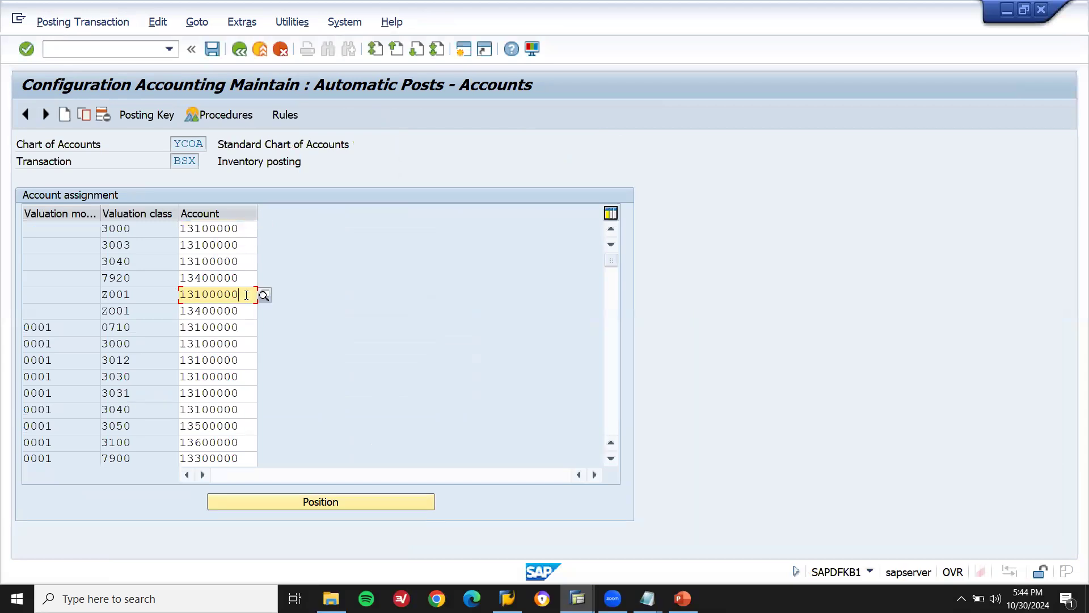
{"action": "key", "text": "shift+Left"}
{"action": "key", "text": "shift+Left"}
{"action": "key", "text": "shift+Left"}
{"action": "key", "text": "shift+Left"}
{"action": "key", "text": "shift+Left"}
{"action": "key", "text": "shift+Left"}
{"action": "key", "text": "shift+Left"}
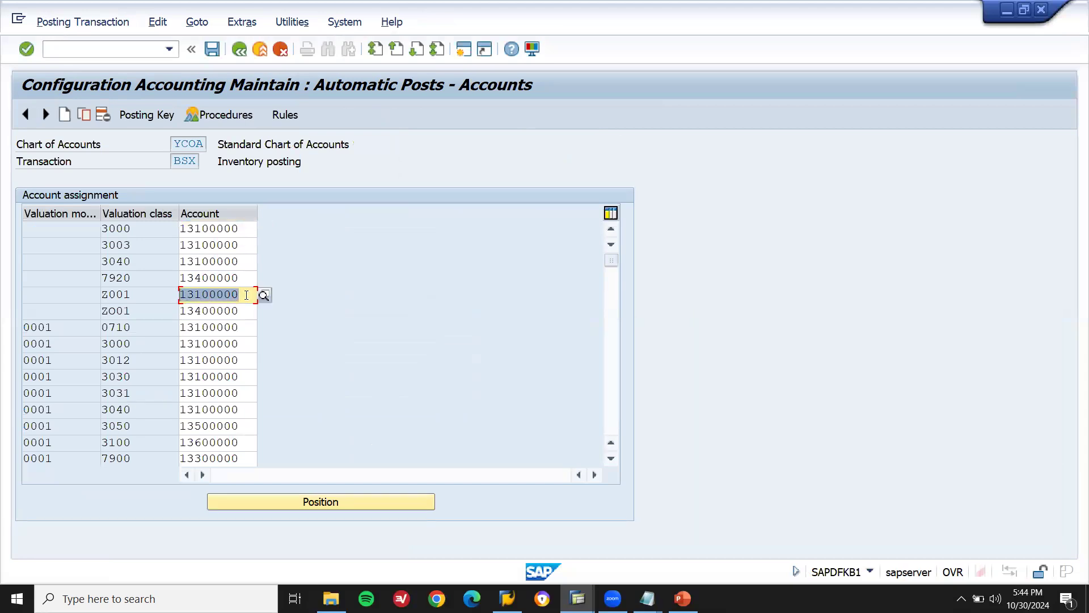
{"action": "left_click", "coordinate": [647, 599]}
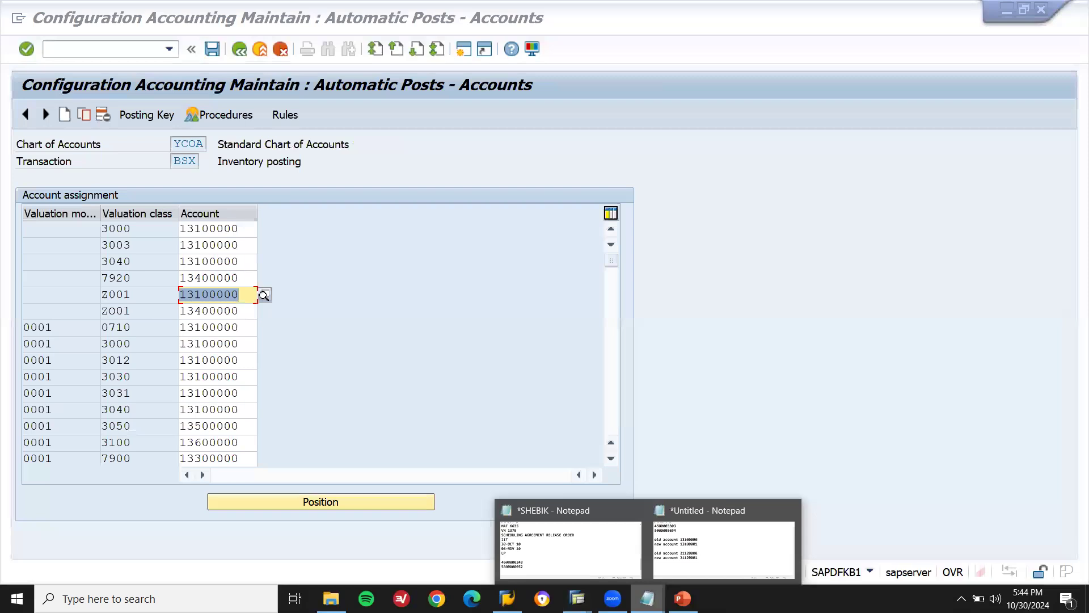
{"action": "left_click", "coordinate": [691, 561]}
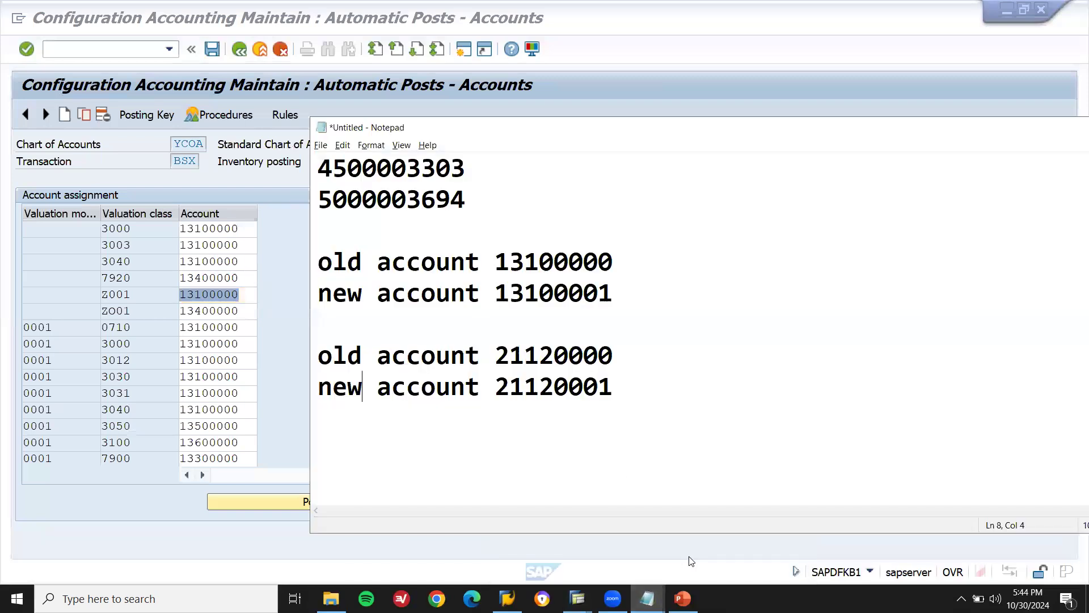
{"action": "double_click", "coordinate": [547, 299]}
{"action": "key", "text": "ctrl+c"}
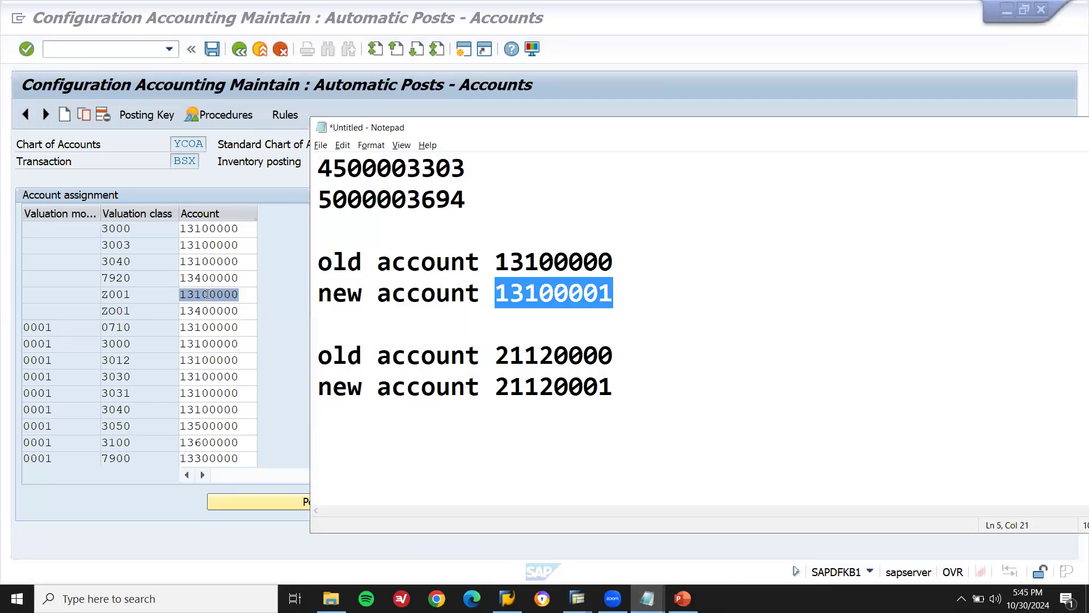
{"action": "left_click", "coordinate": [291, 261]}
{"action": "key", "text": "ctrl+v"}
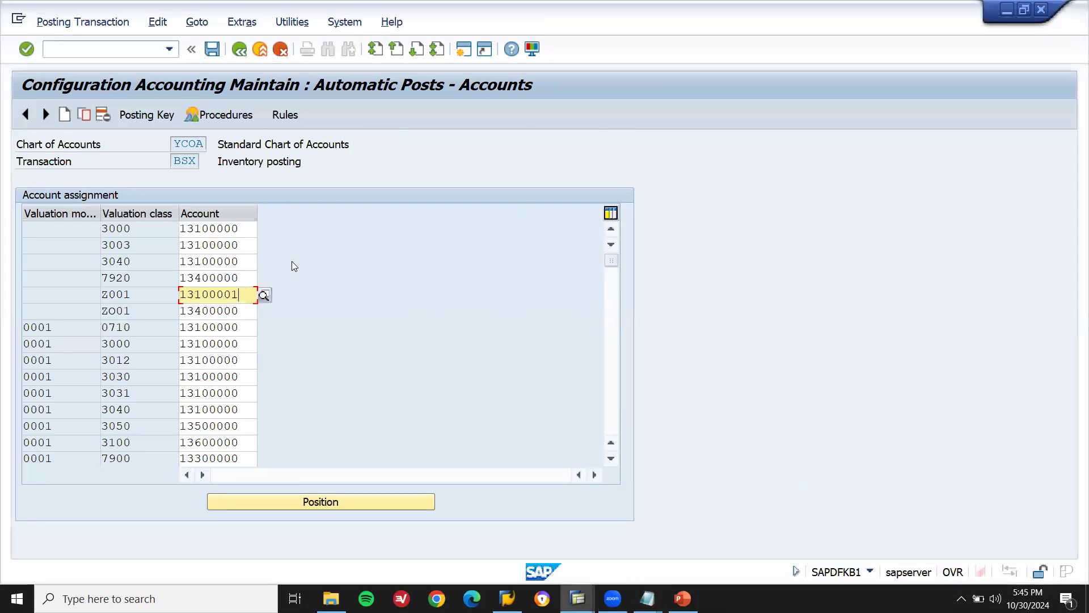
Step: Save the BSX account assignment to the customizing request and return to the SAP Easy Access screen
{"action": "key", "text": "ctrl+s"}
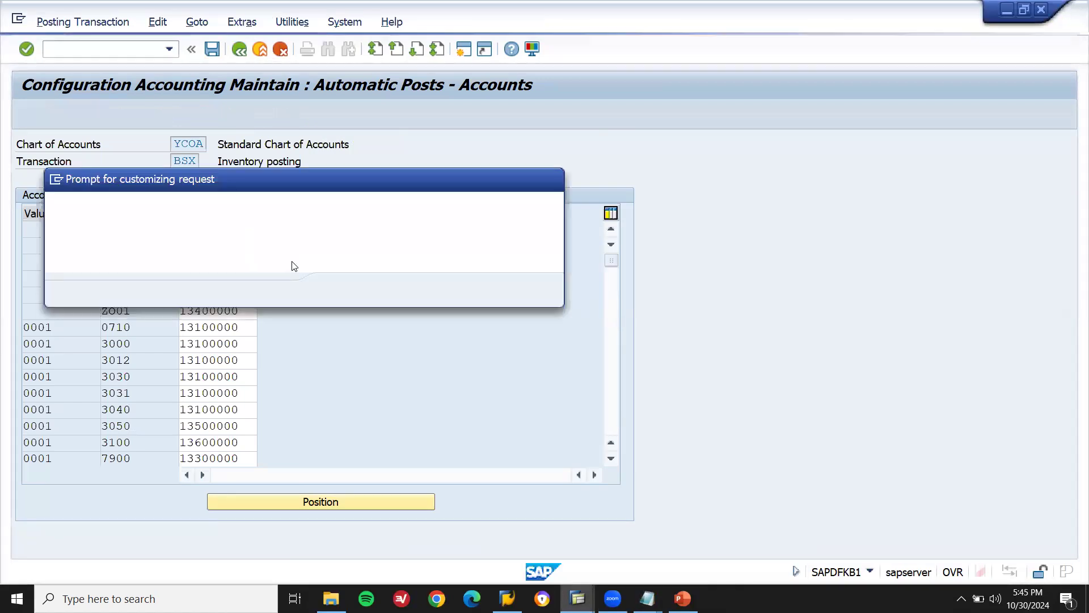
{"action": "key", "text": "Return"}
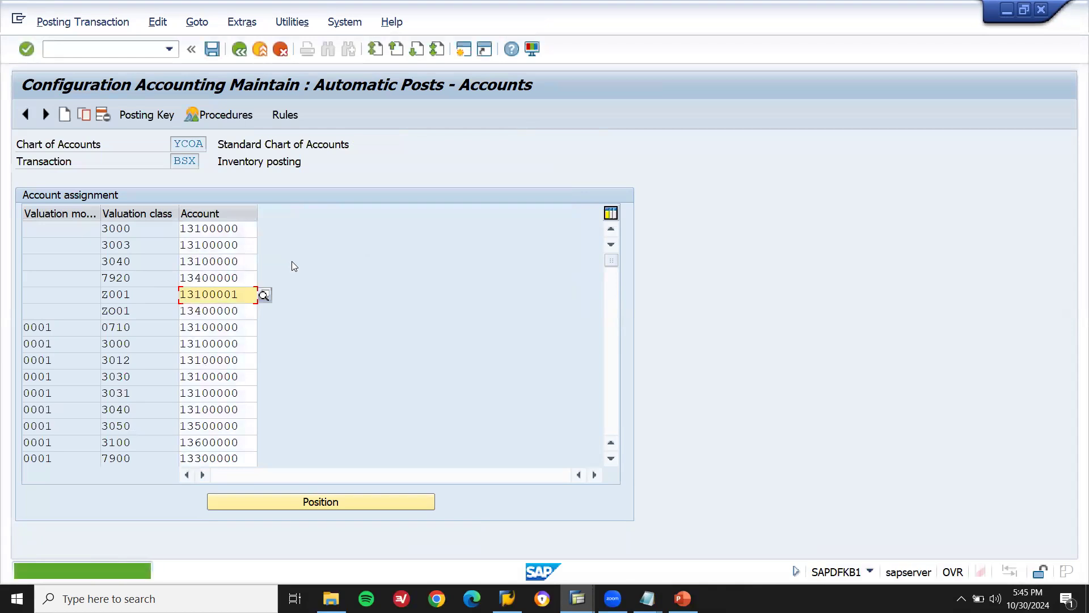
{"action": "key", "text": "shift+F3"}
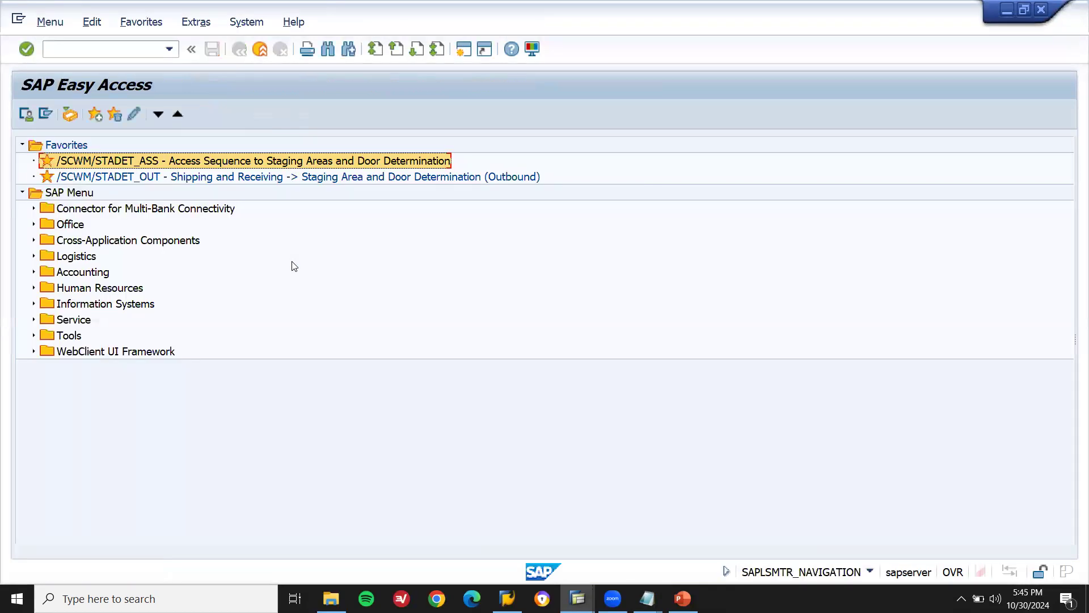
Step: Reopen the MM automatic postings configuration and display the WRX GR/IR clearing accounts for chart of accounts YCOA
{"action": "left_click", "coordinate": [75, 53]}
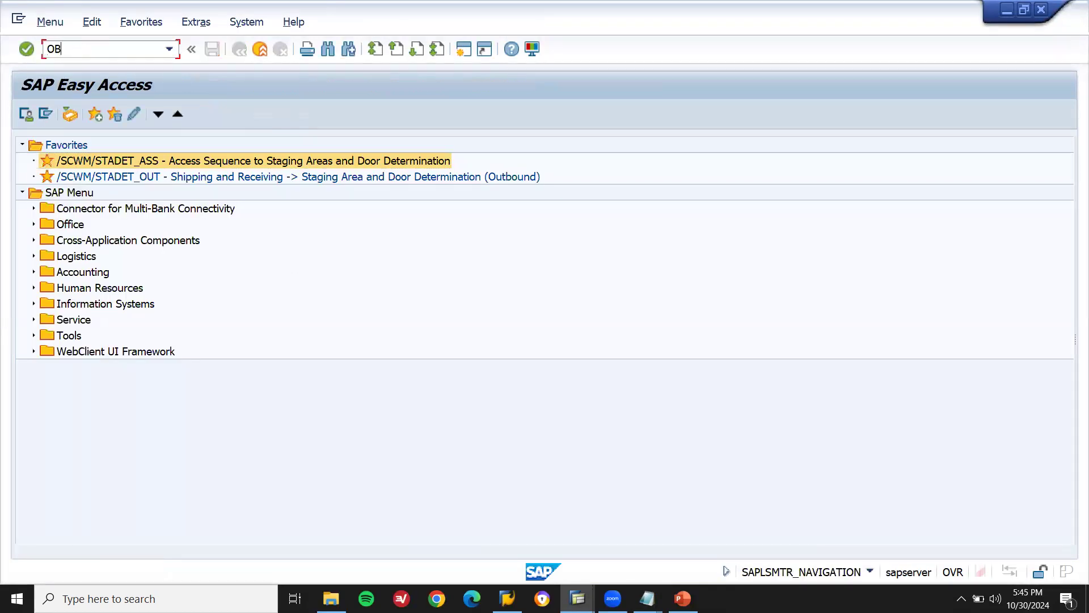
{"action": "key", "text": "Return"}
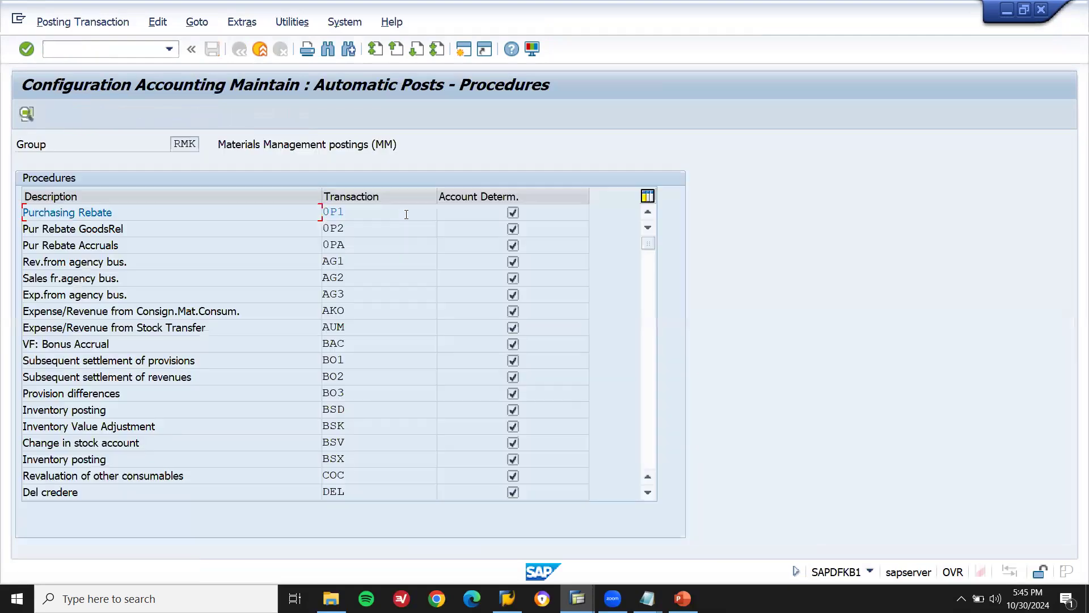
{"action": "left_click_drag", "start_coordinate": [648, 243], "coordinate": [655, 419]}
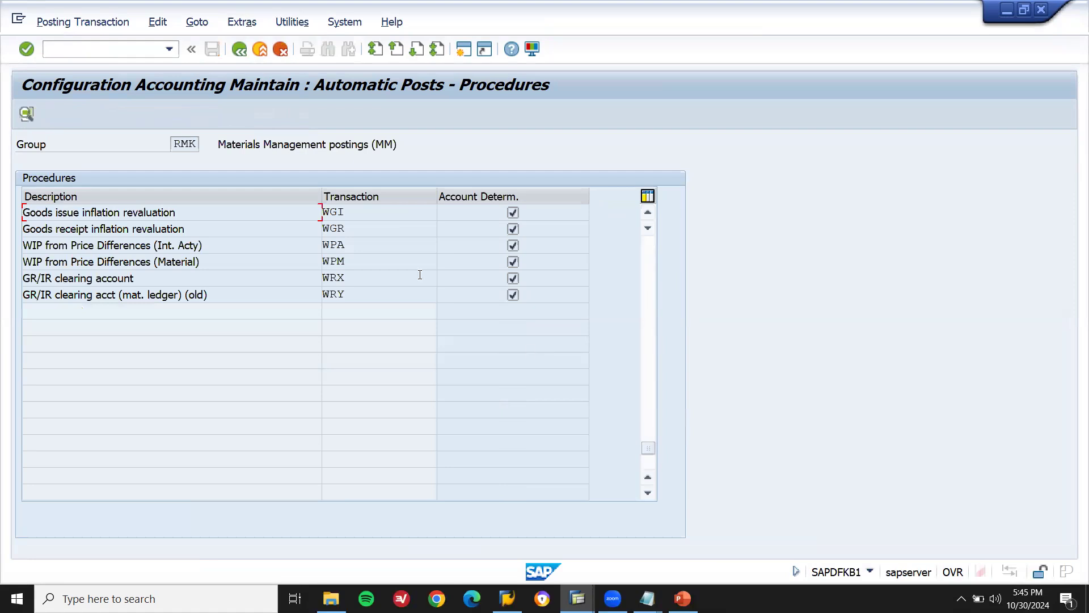
{"action": "double_click", "coordinate": [363, 279]}
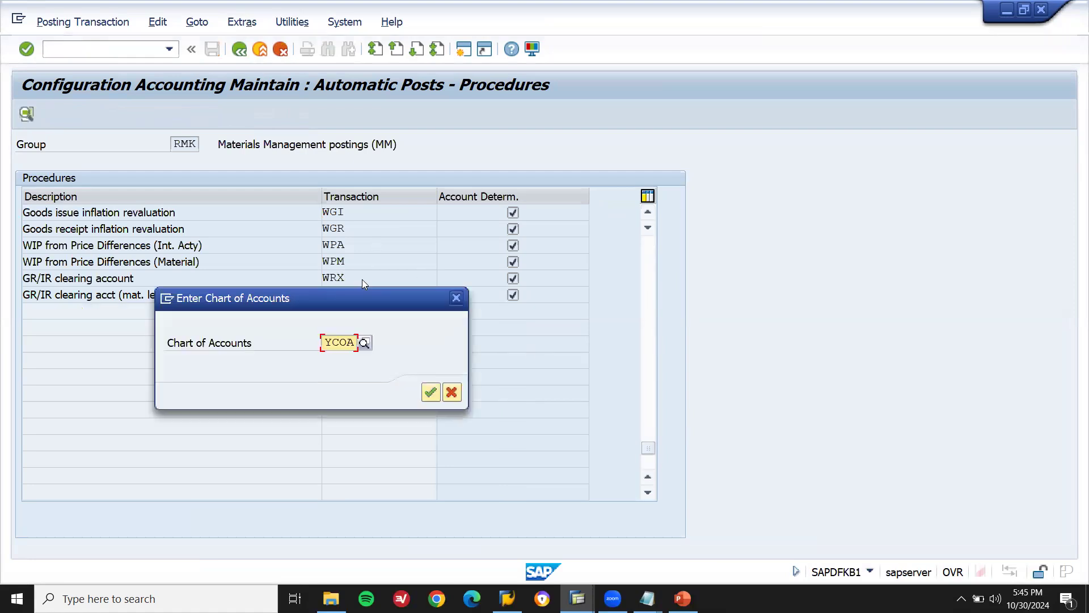
{"action": "key", "text": "Return"}
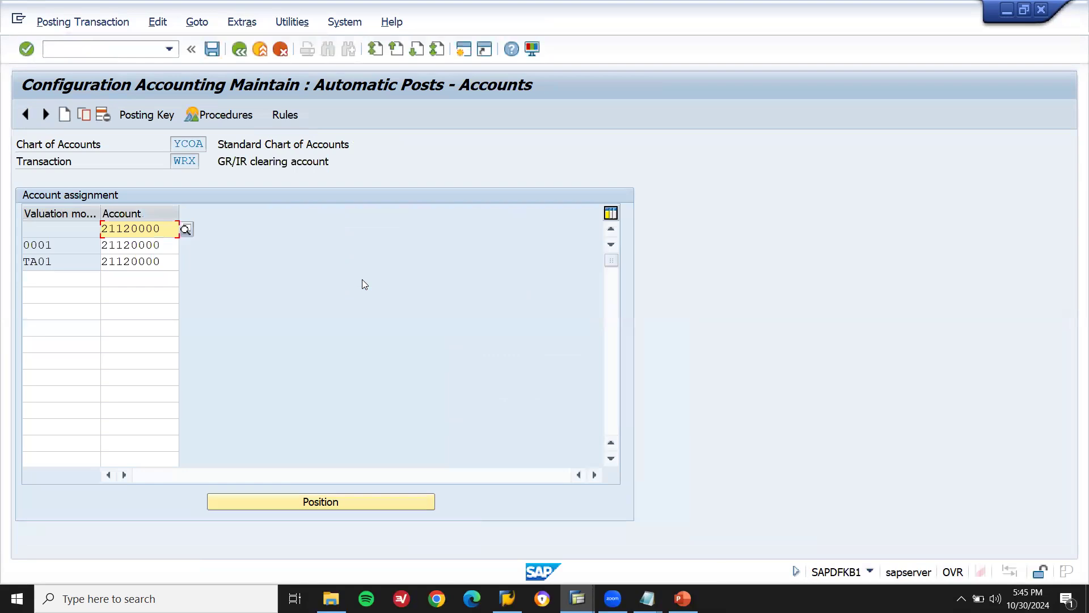
Step: Replace the WRX account in the row without a valuation modifier with 21120001, copied from the Notepad notes
{"action": "key", "text": "alt+Tab"}
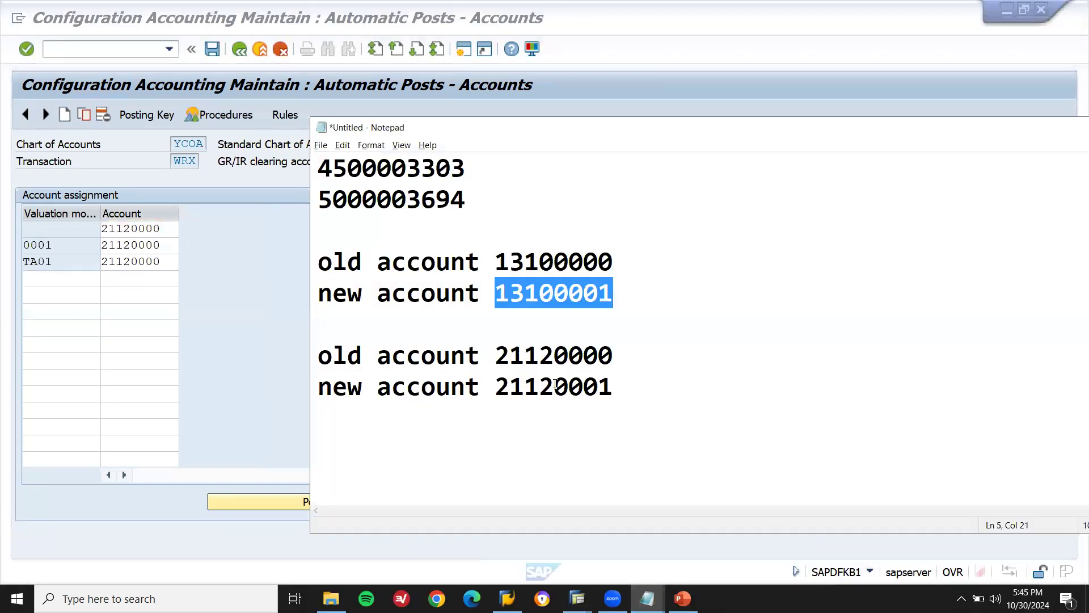
{"action": "double_click", "coordinate": [556, 384]}
{"action": "double_click", "coordinate": [550, 353]}
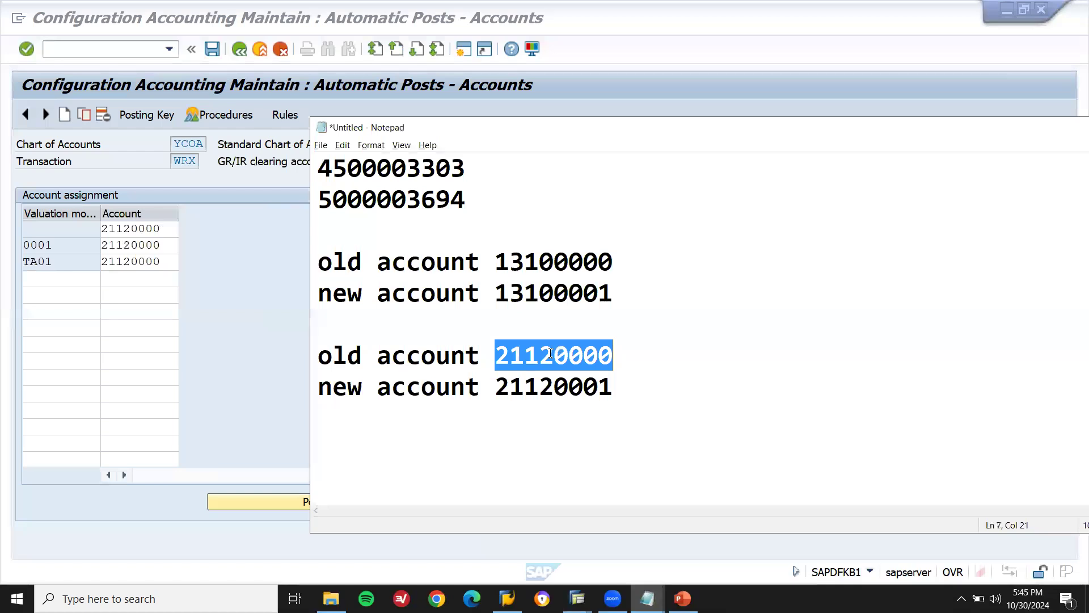
{"action": "double_click", "coordinate": [548, 379]}
{"action": "key", "text": "ctrl+c"}
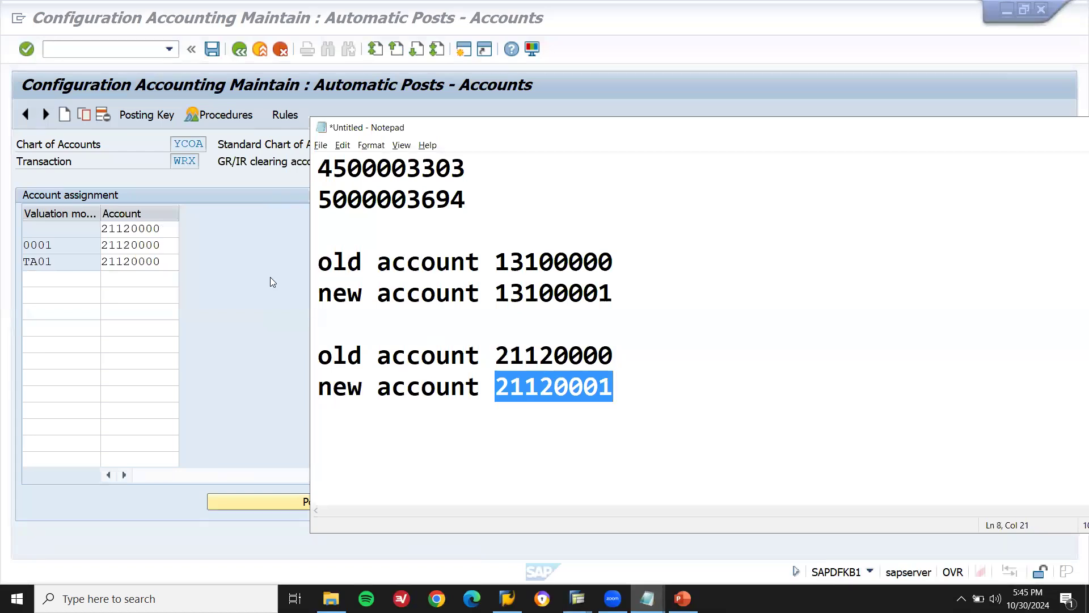
{"action": "left_click", "coordinate": [165, 228]}
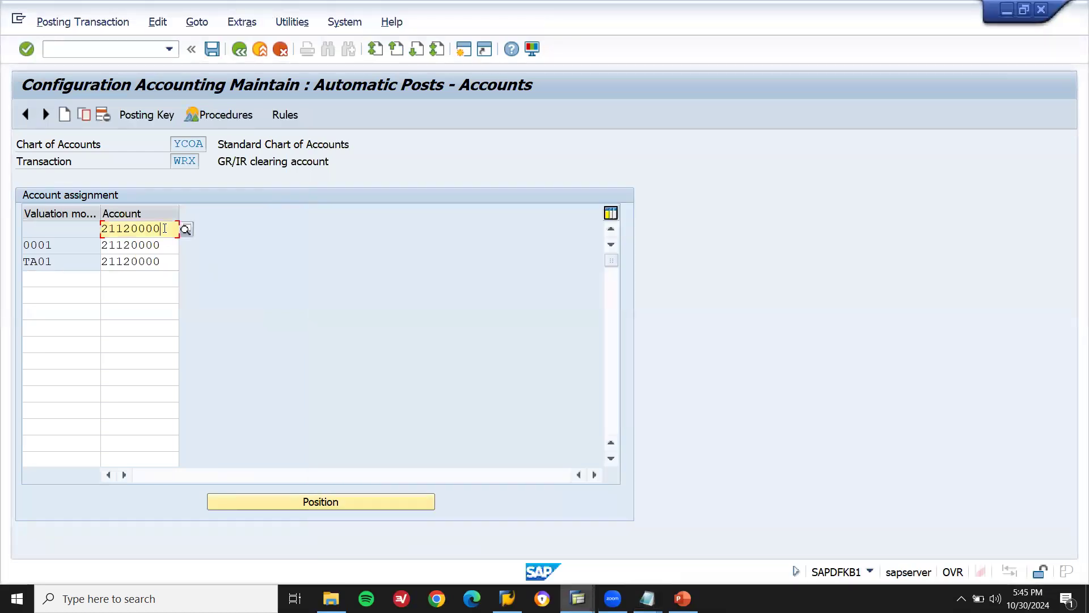
{"action": "double_click", "coordinate": [165, 228]}
{"action": "key", "text": "ctrl+v"}
Step: Save the WRX account assignment to the customizing request and return to the SAP Easy Access screen
{"action": "key", "text": "ctrl+s"}
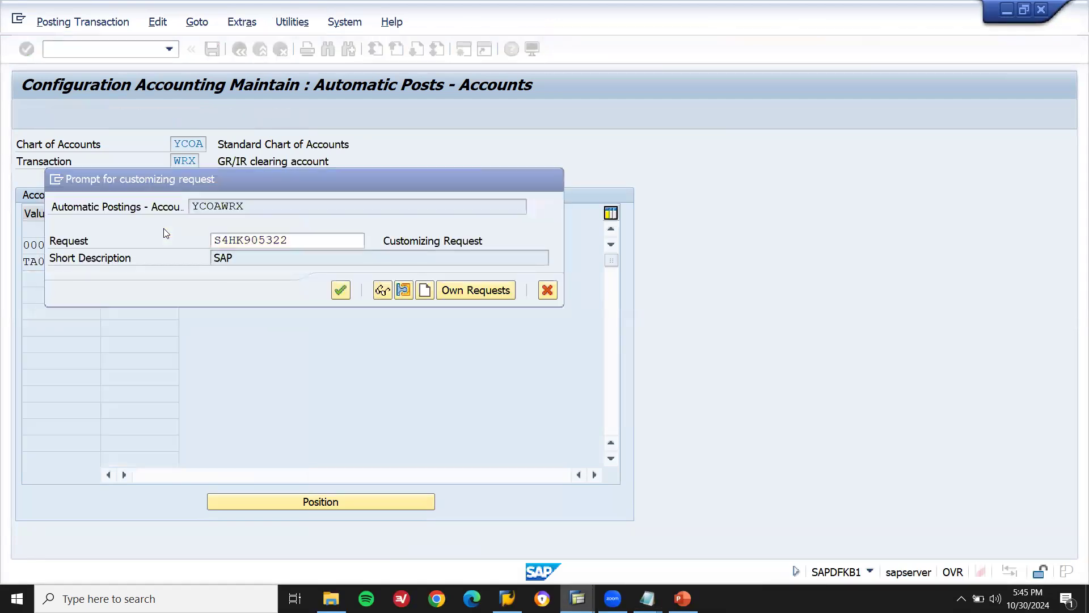
{"action": "key", "text": "Return"}
{"action": "key", "text": "F3"}
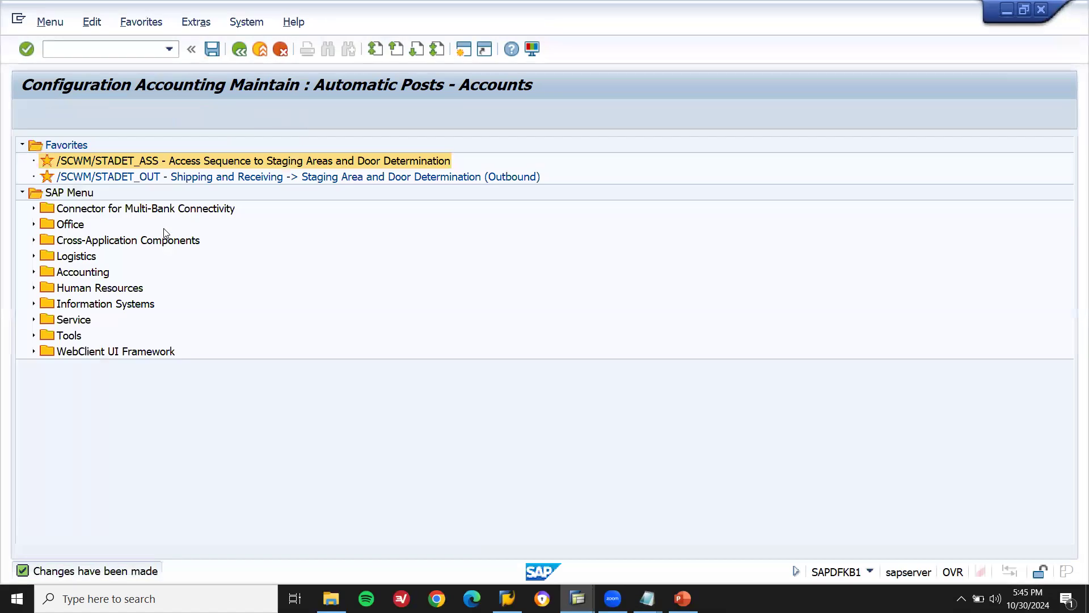
Step: Start a standard purchase order in ME21N for ZXC SUPPLIER with purchasing organization YN01, purchasing group 001 and company code GB10
{"action": "left_click", "coordinate": [127, 50]}
{"action": "type", "text": "ME21N"}
{"action": "key", "text": "Return"}
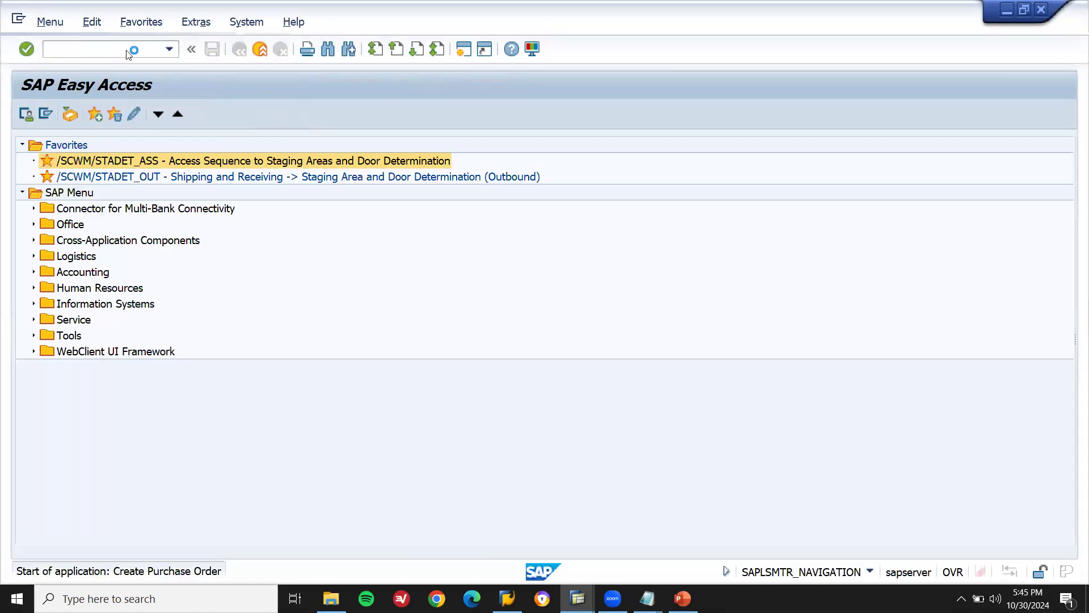
{"action": "left_click", "coordinate": [510, 144]}
{"action": "left_click", "coordinate": [525, 156]}
{"action": "key", "text": "Return"}
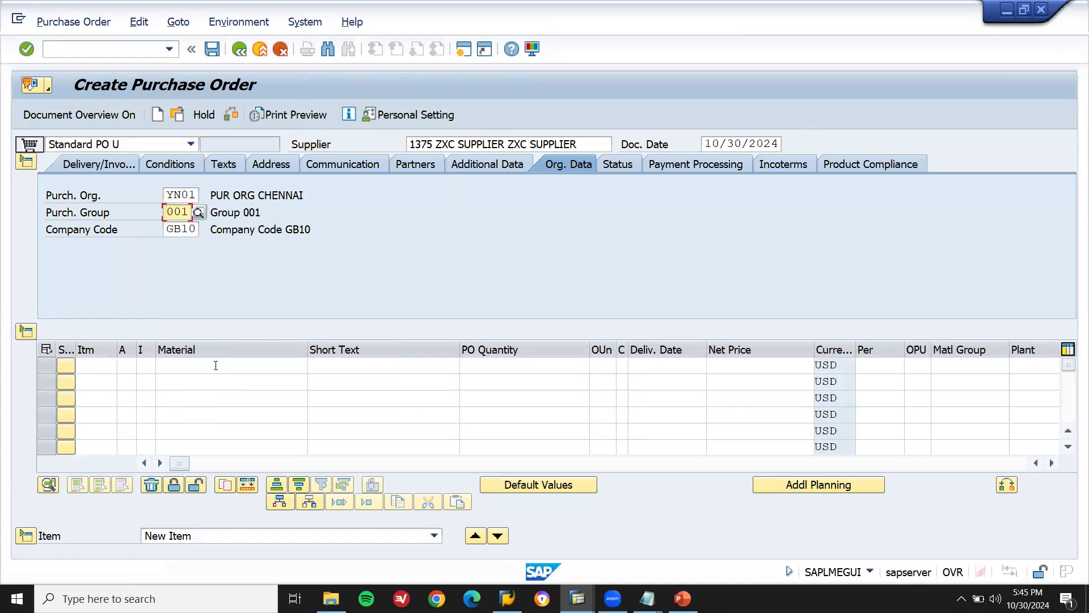
Step: Add an order item for material 6626 in plant YN01 with a quantity of 10
{"action": "left_click", "coordinate": [216, 367]}
{"action": "key", "text": "Down"}
{"action": "key", "text": "Return"}
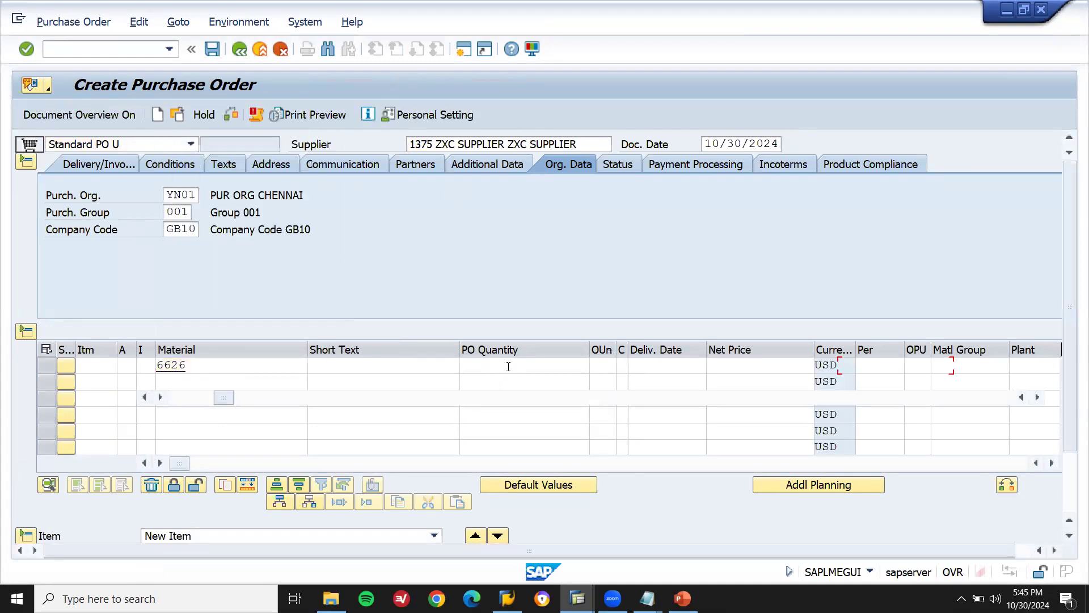
{"action": "key", "text": "Down"}
{"action": "key", "text": "Return"}
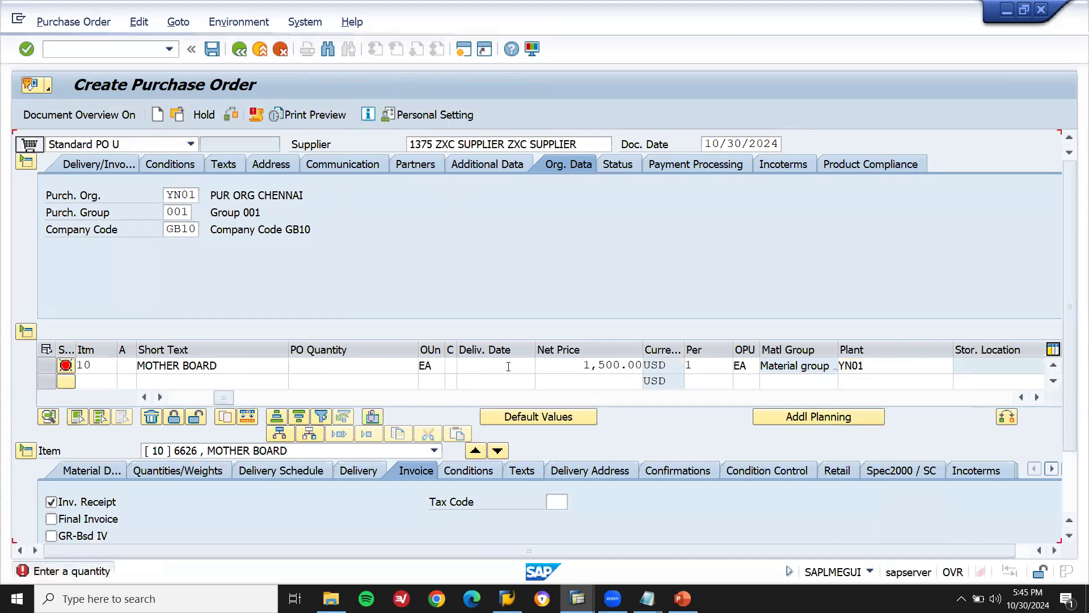
{"action": "type", "text": "10"}
{"action": "key", "text": "Return"}
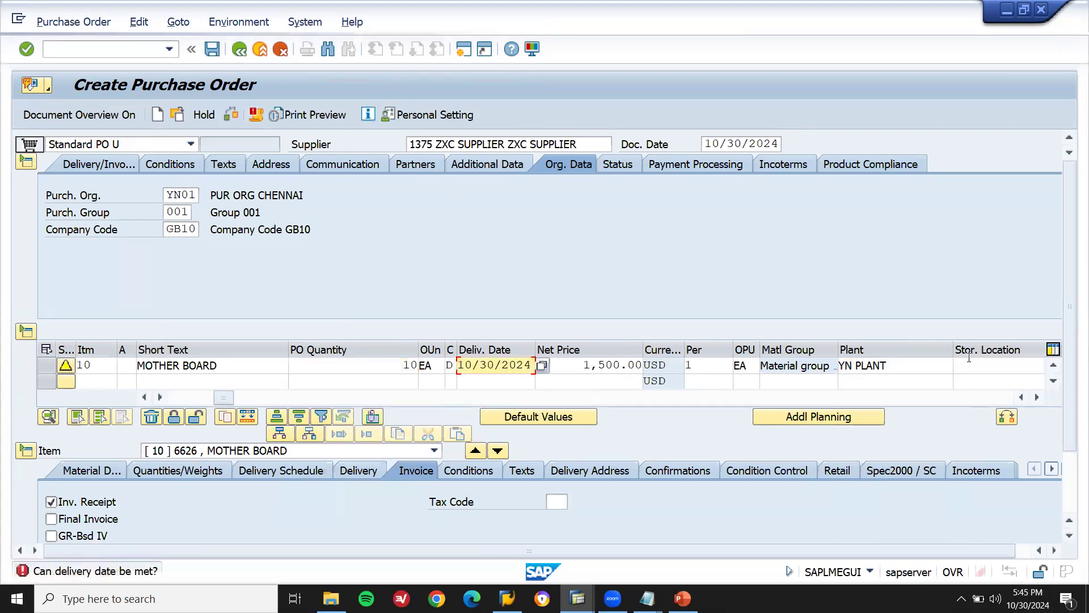
Step: Set the item's storage location to GL01, accept the delivery date warning and save the purchase order
{"action": "left_click", "coordinate": [978, 366]}
{"action": "key", "text": "Down"}
{"action": "key", "text": "Return"}
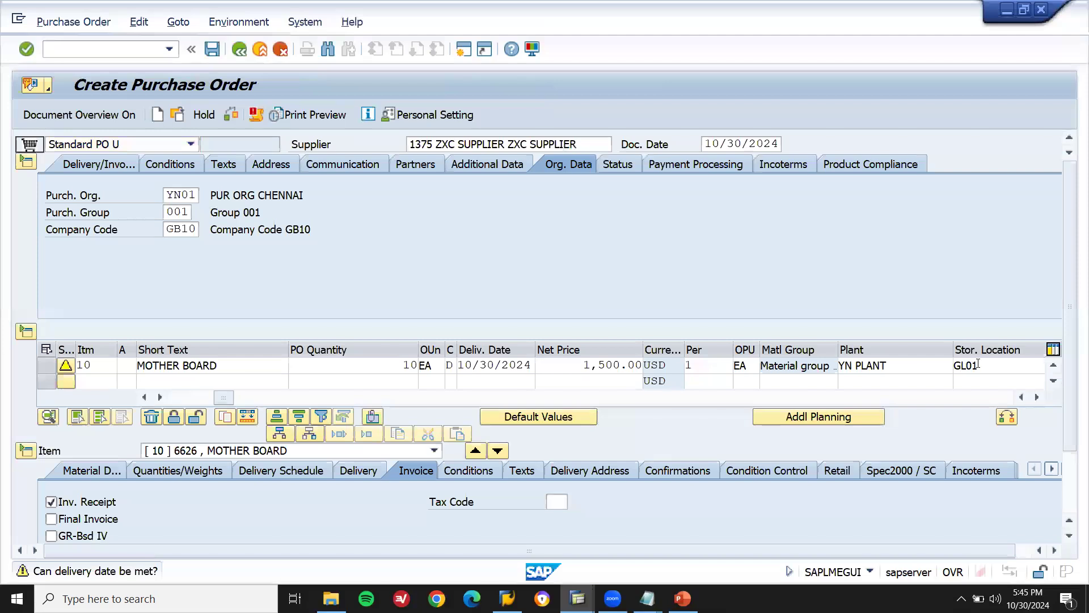
{"action": "key", "text": "Return"}
{"action": "key", "text": "Return"}
{"action": "key", "text": "ctrl+s"}
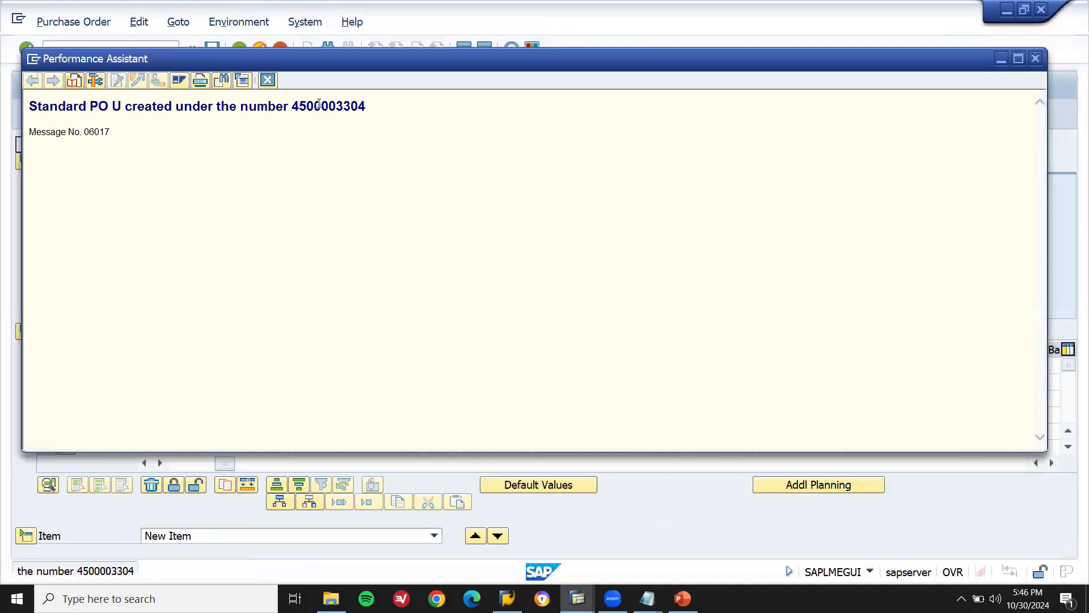
Step: Copy the new purchase order number and load the order into a MIGO goods receipt
{"action": "double_click", "coordinate": [321, 108]}
{"action": "key", "text": "ctrl+c"}
{"action": "left_click", "coordinate": [269, 81]}
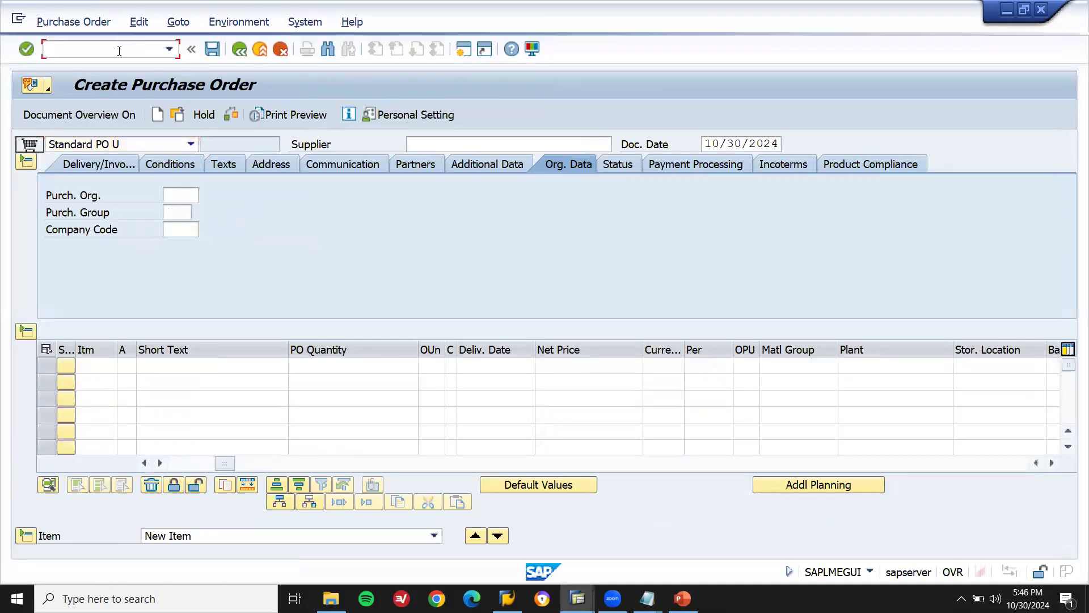
{"action": "type", "text": "NMIGO"}
{"action": "key", "text": "Return"}
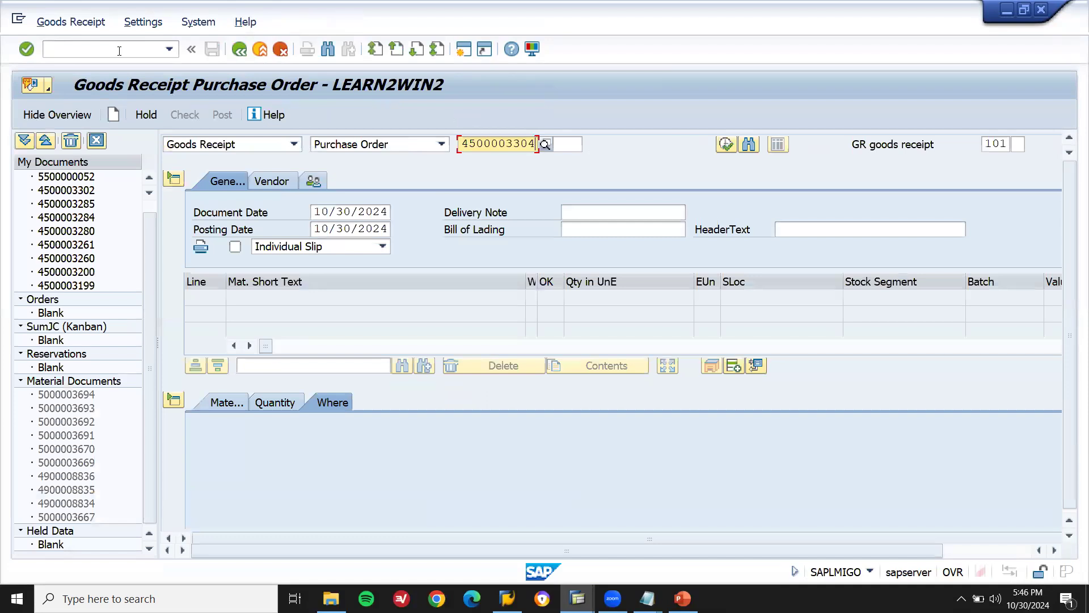
{"action": "key", "text": "Return"}
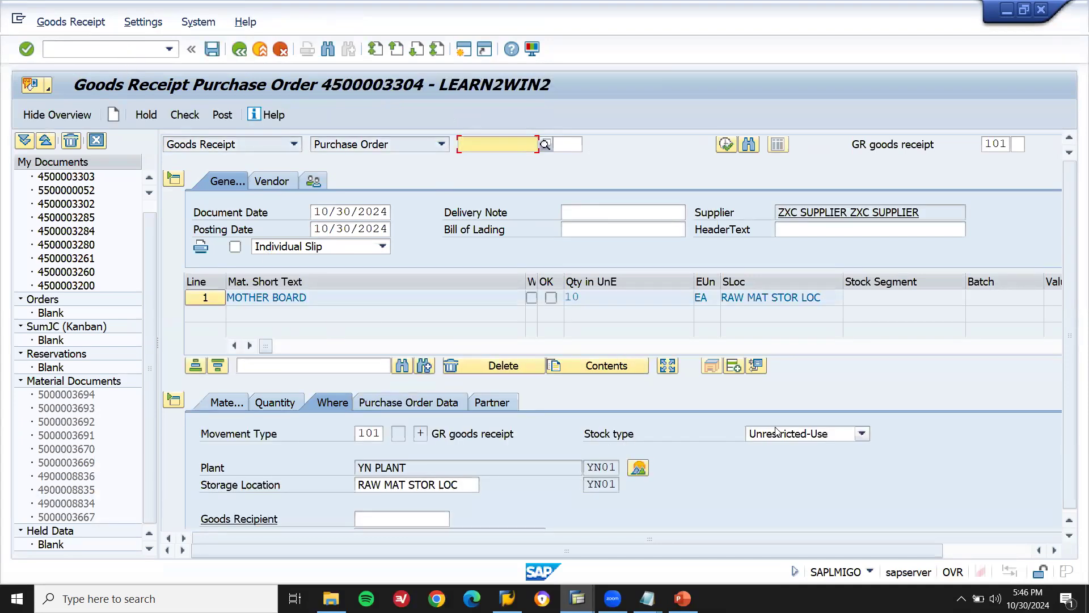
Step: Mark the MOTHER BOARD item as OK and post the goods receipt
{"action": "scroll", "coordinate": [1061, 484], "scroll_direction": "right", "scroll_amount": 3}
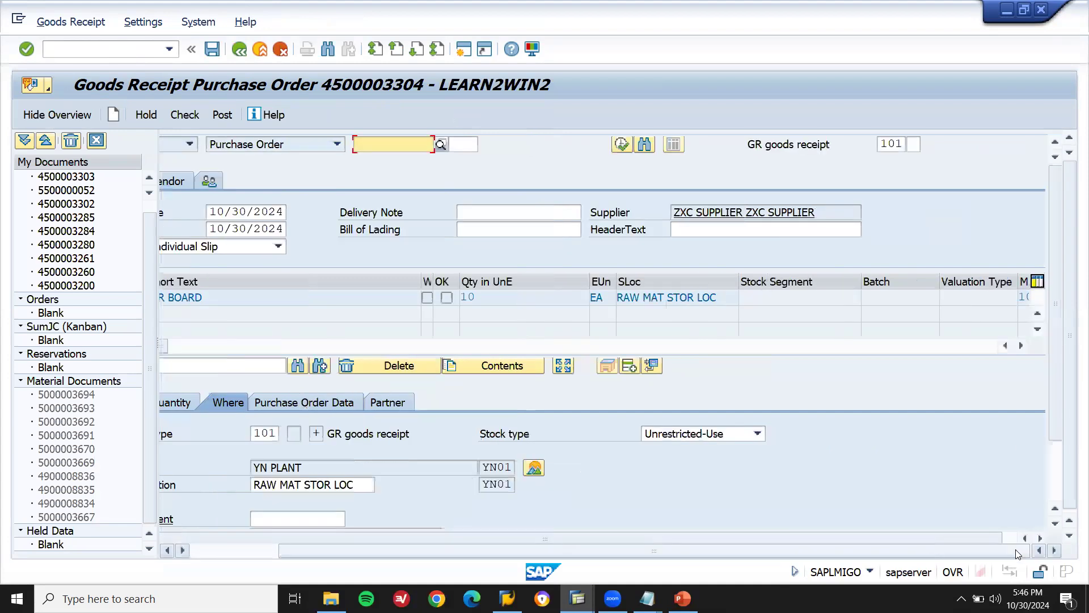
{"action": "scroll", "coordinate": [1060, 482], "scroll_direction": "down", "scroll_amount": 3}
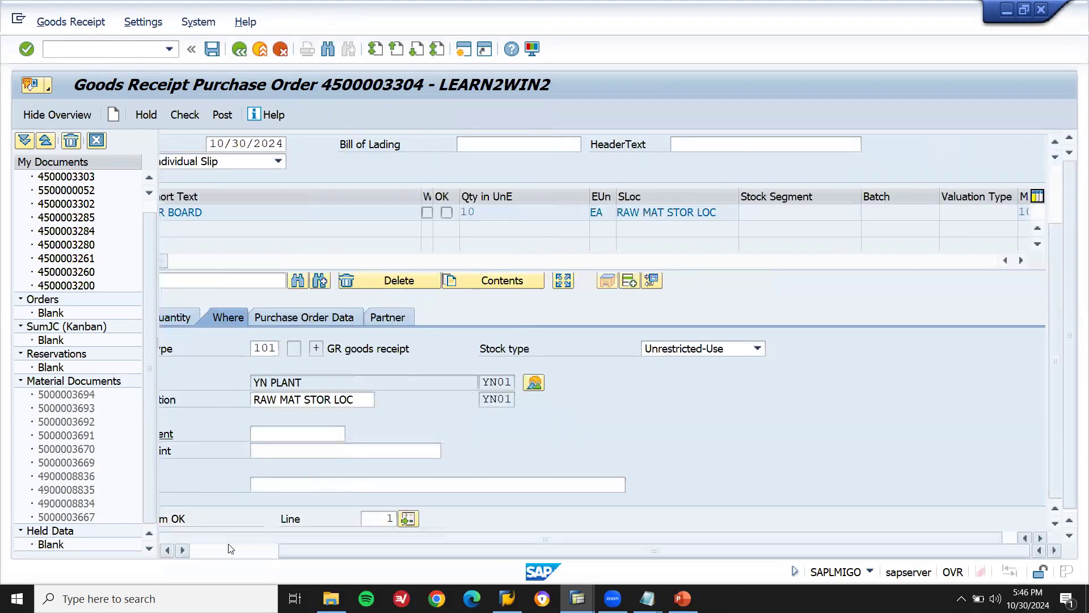
{"action": "scroll", "coordinate": [215, 554], "scroll_direction": "left", "scroll_amount": 3}
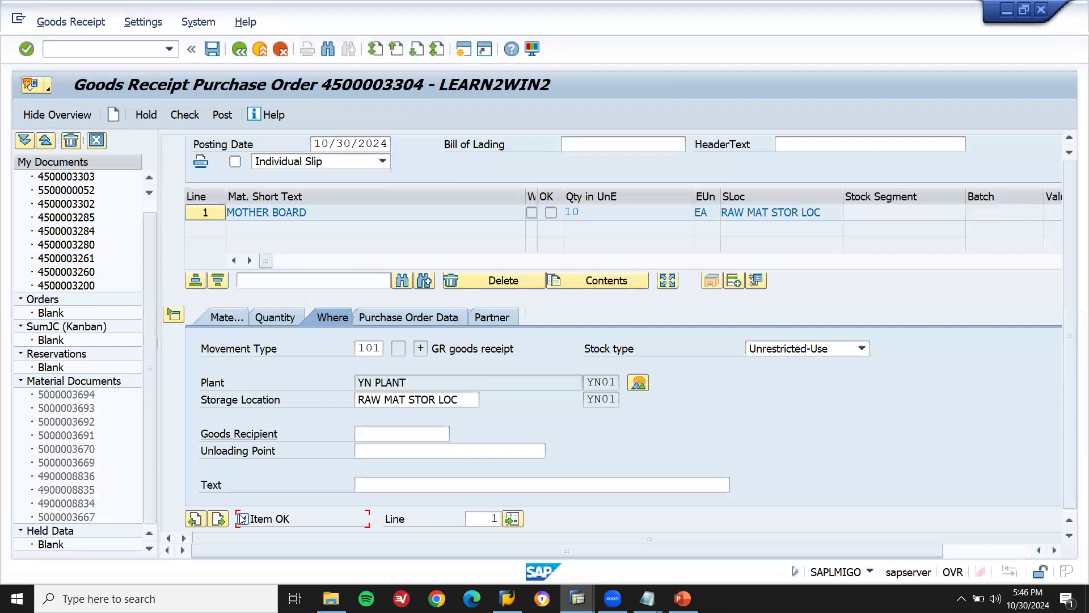
{"action": "left_click", "coordinate": [228, 118]}
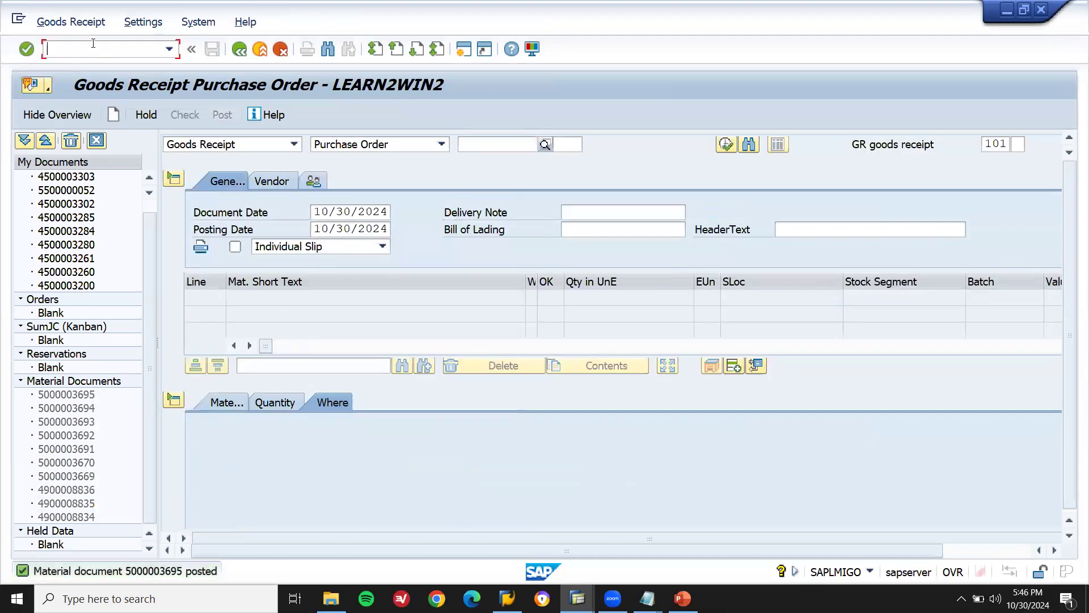
Step: Open the incoming invoice entry transaction MIRO
{"action": "left_click", "coordinate": [69, 49]}
{"action": "type", "text": "/NMIRO"}
{"action": "key", "text": "Return"}
{"action": "key", "text": "BackSpace"}
{"action": "key", "text": "Return"}
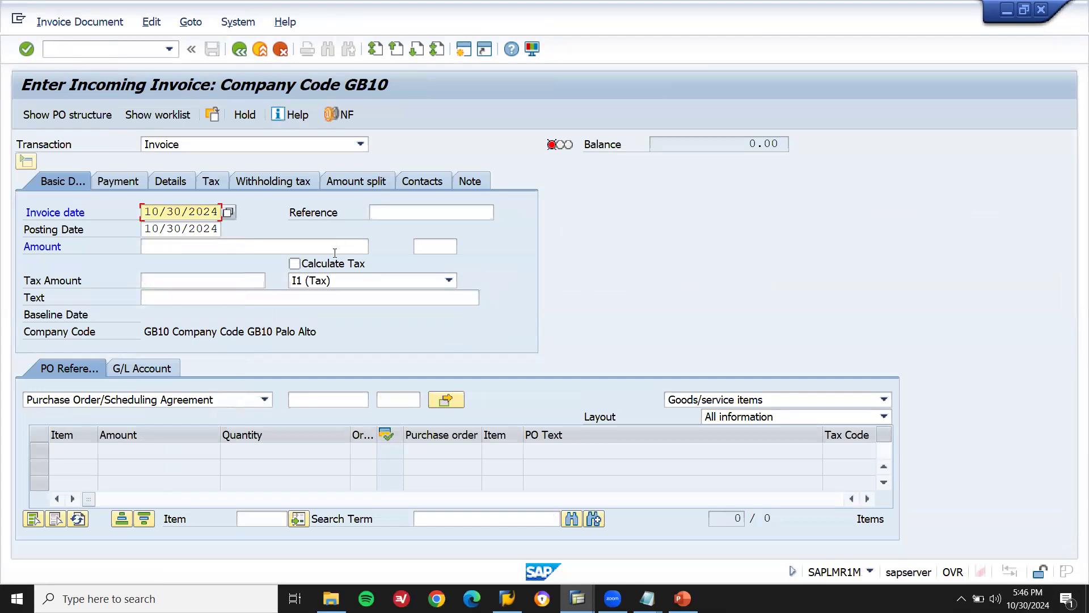
Step: Turn on tax calculation for the invoice and load the purchase order by its copied number
{"action": "left_click", "coordinate": [294, 263]}
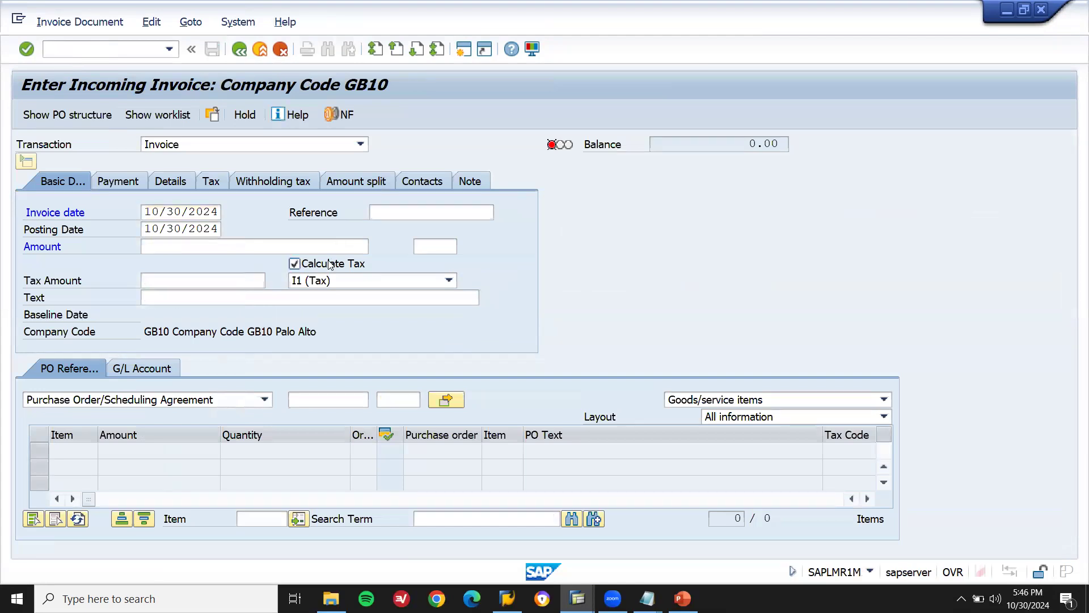
{"action": "left_click", "coordinate": [318, 400]}
{"action": "key", "text": "ctrl+v"}
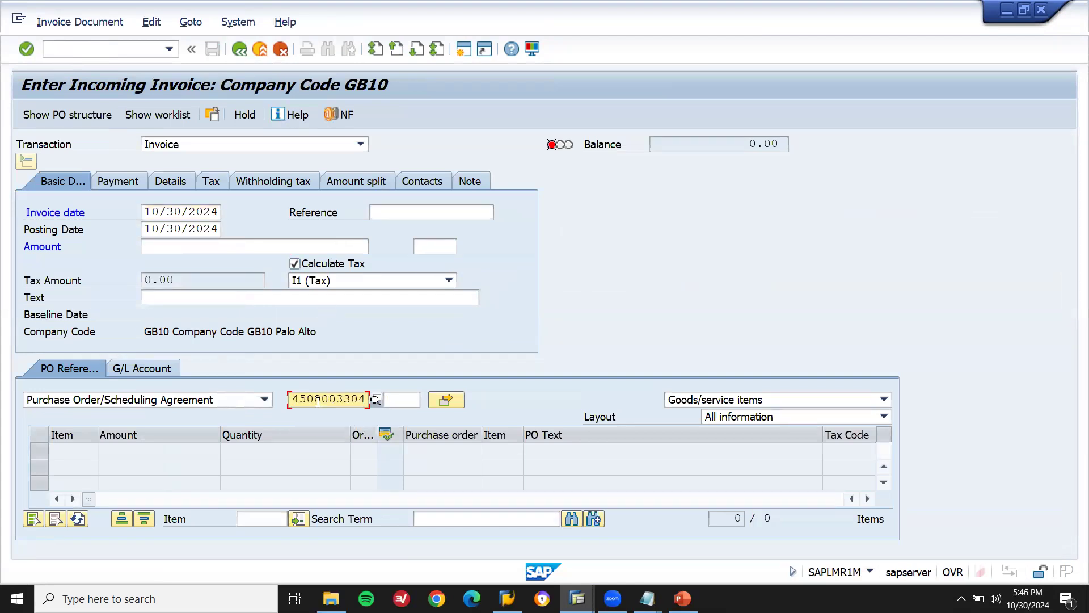
{"action": "key", "text": "Return"}
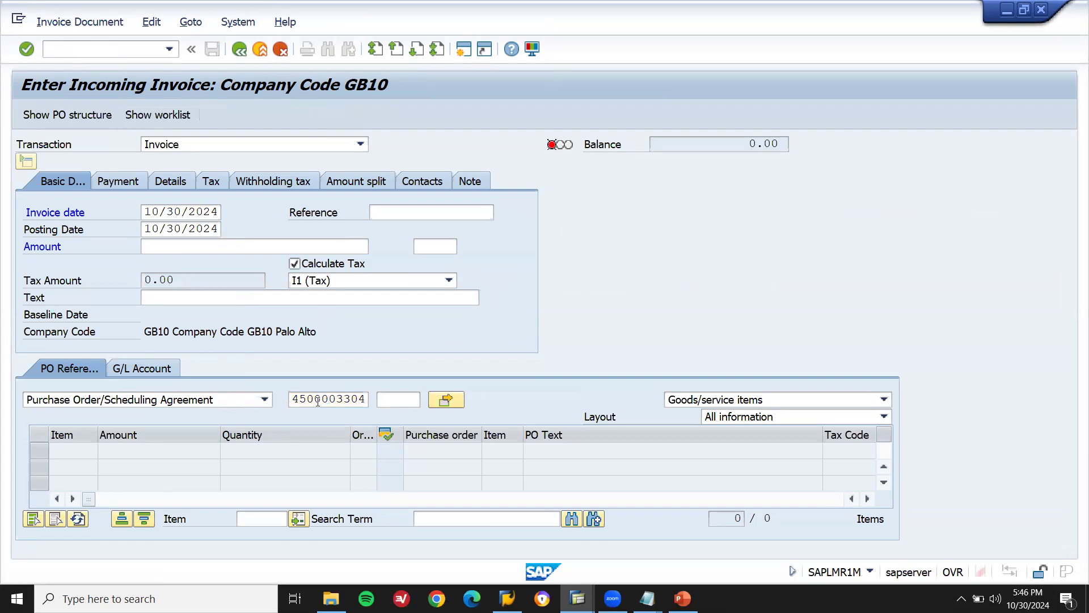
Step: Enter 16500 as the invoice amount and set the payment baseline date to 10/31/2024
{"action": "left_click", "coordinate": [290, 247]}
{"action": "type", "text": "16500"}
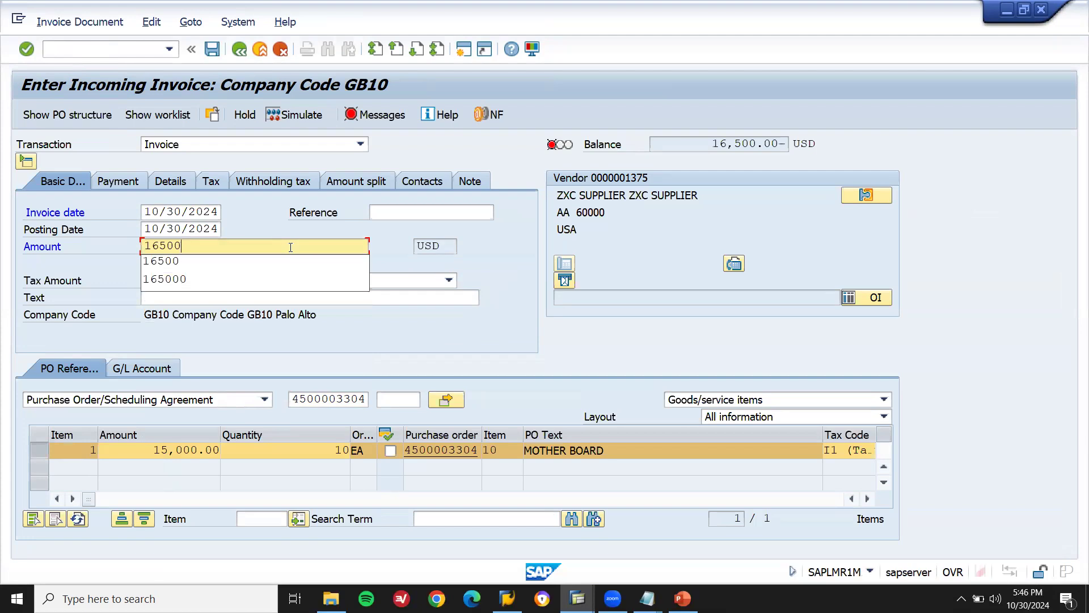
{"action": "key", "text": "Return"}
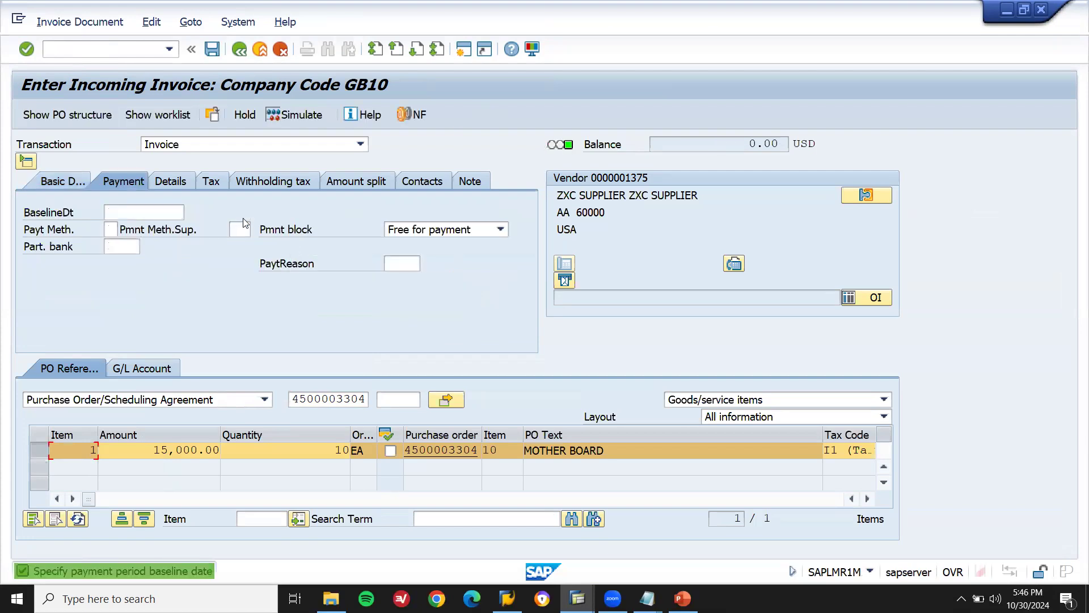
{"action": "left_click", "coordinate": [155, 213]}
{"action": "left_click", "coordinate": [130, 225]}
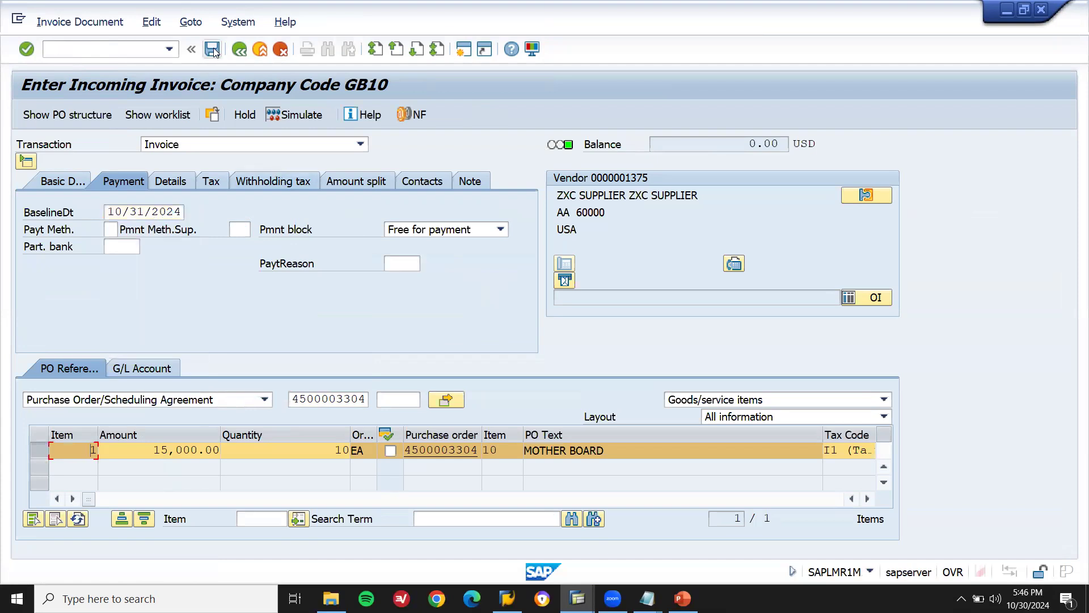
Step: Simulate the invoice posting and compare its GR/IR account with the old and new accounts in the Notepad notes
{"action": "left_click", "coordinate": [301, 114]}
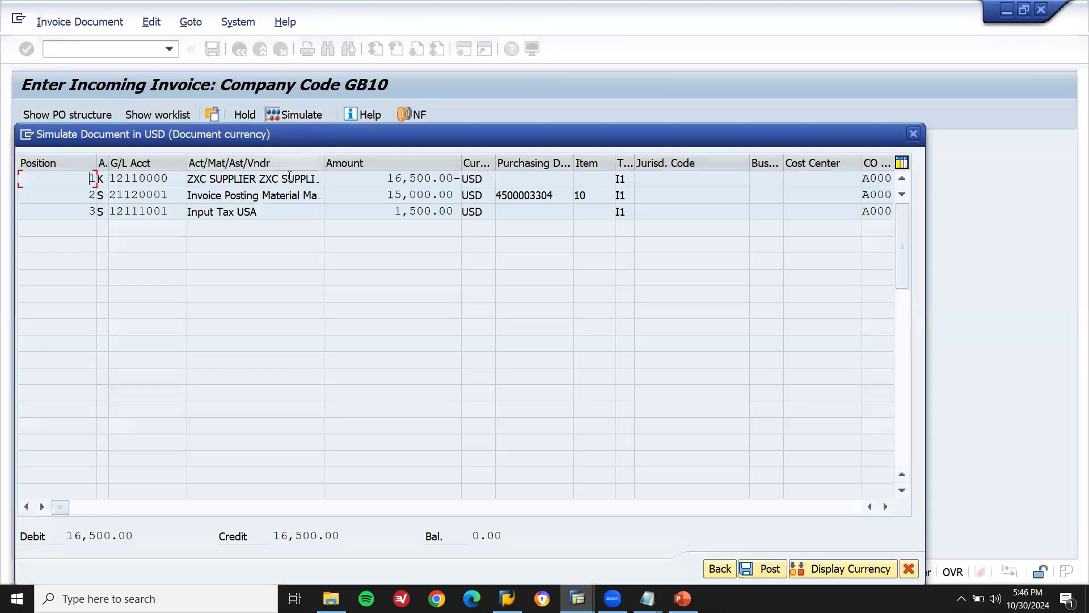
{"action": "double_click", "coordinate": [176, 197]}
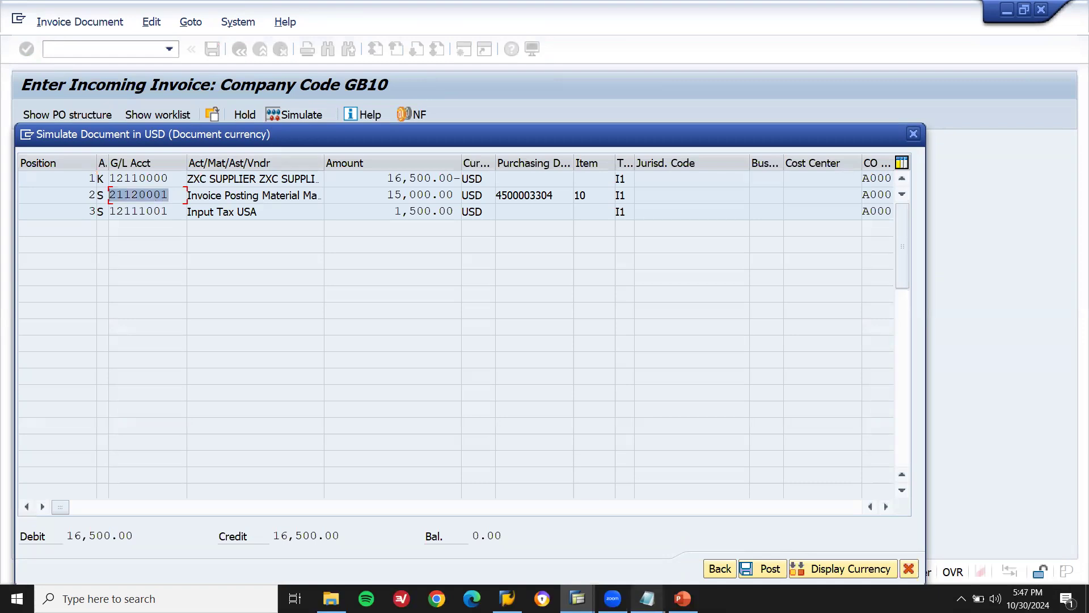
{"action": "mouse_move", "coordinate": [647, 599]}
{"action": "left_click", "coordinate": [713, 545]}
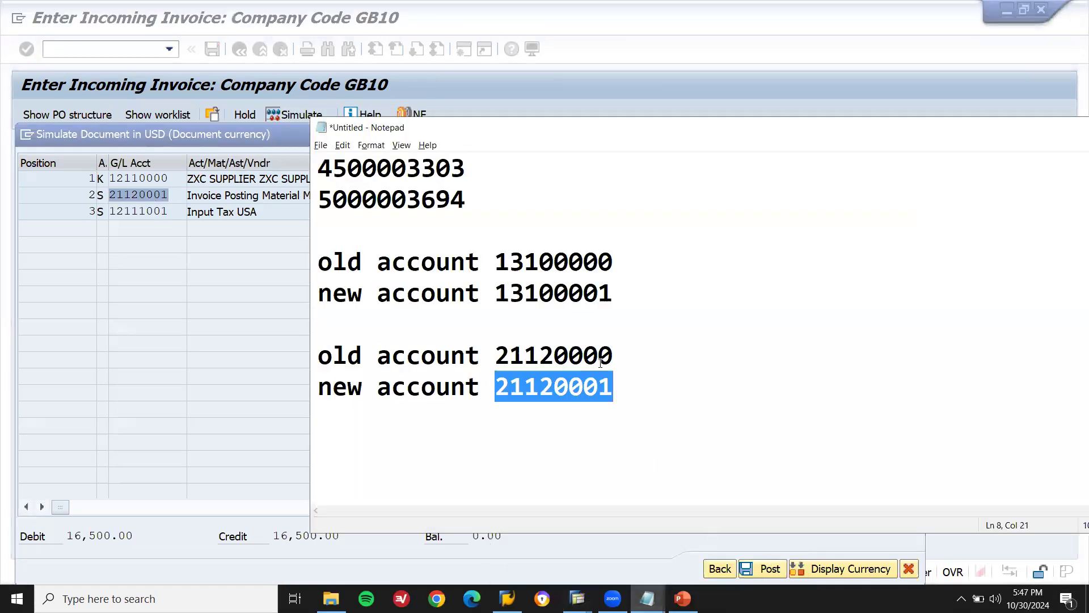
{"action": "double_click", "coordinate": [578, 396]}
{"action": "double_click", "coordinate": [513, 355]}
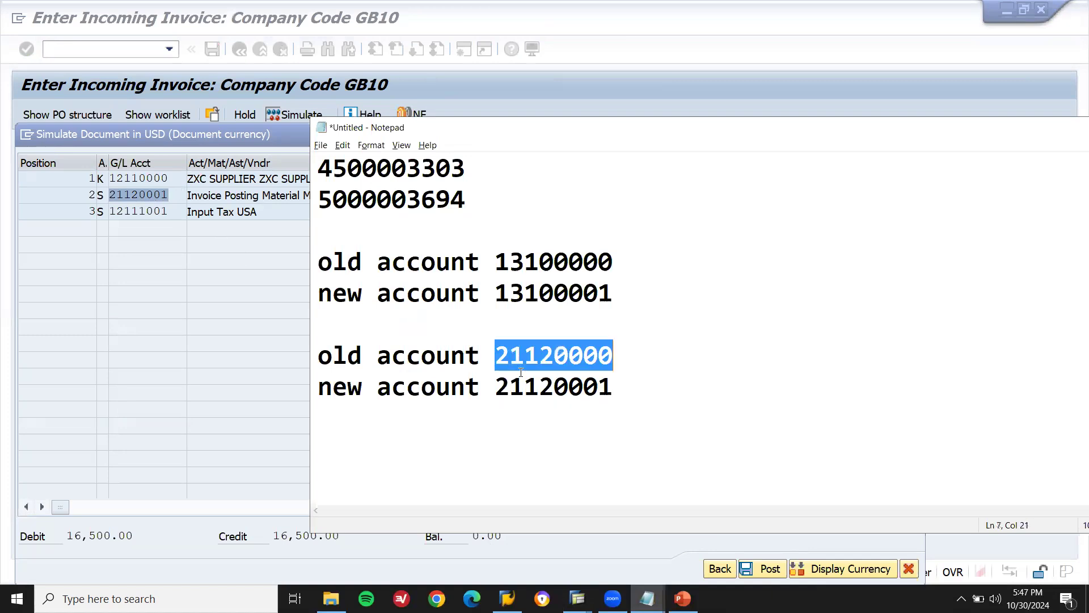
{"action": "double_click", "coordinate": [525, 392]}
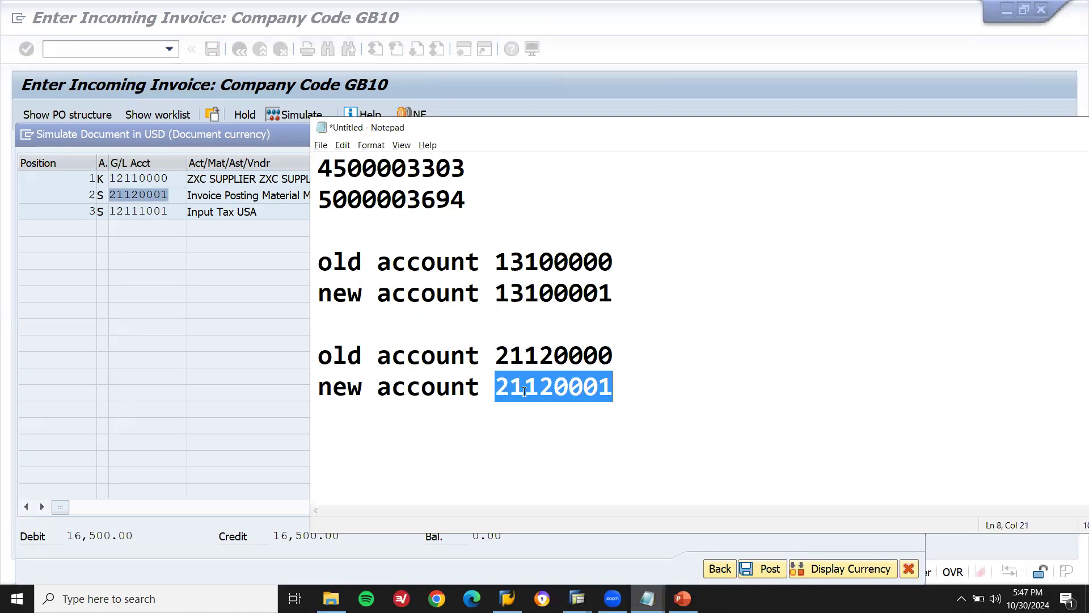
Step: Post the simulated invoice and display the purchase order with transaction ME23N
{"action": "left_click", "coordinate": [189, 184]}
{"action": "left_click", "coordinate": [756, 570]}
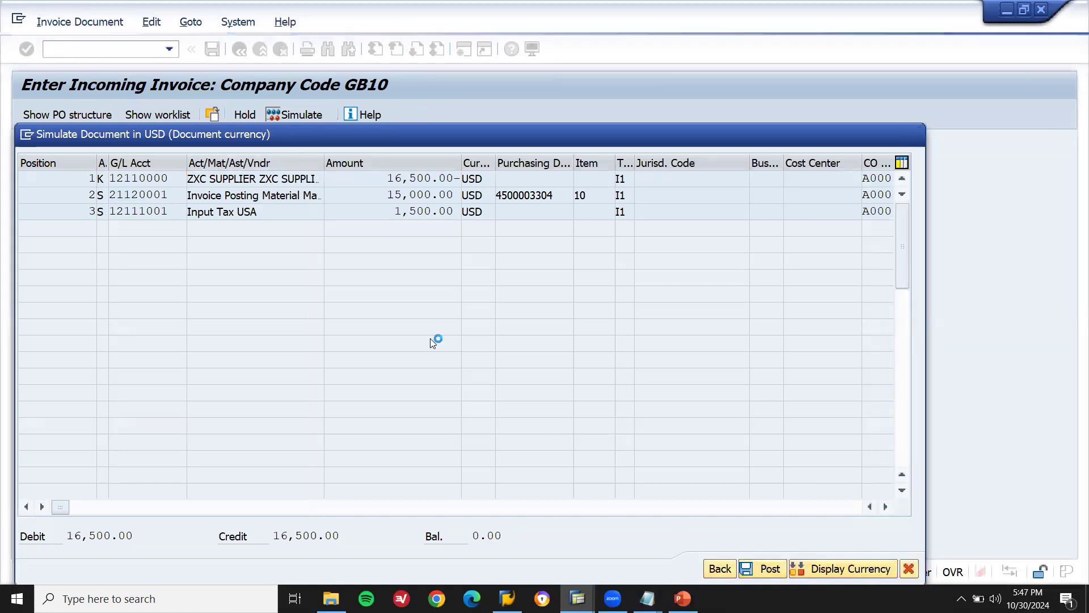
{"action": "left_click", "coordinate": [146, 47]}
{"action": "type", "text": "/NME23N"}
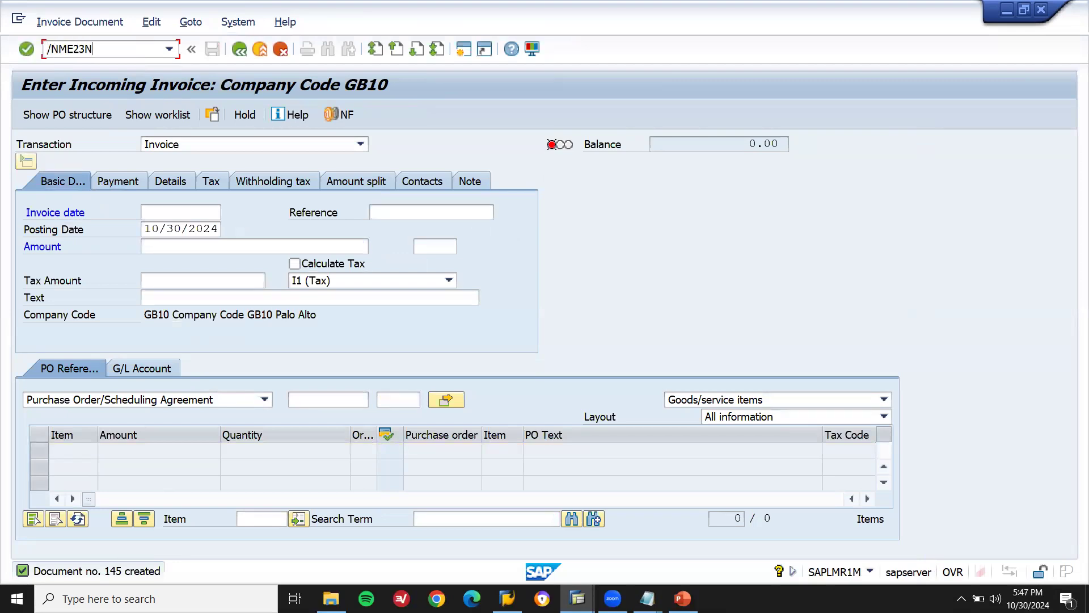
{"action": "key", "text": "Return"}
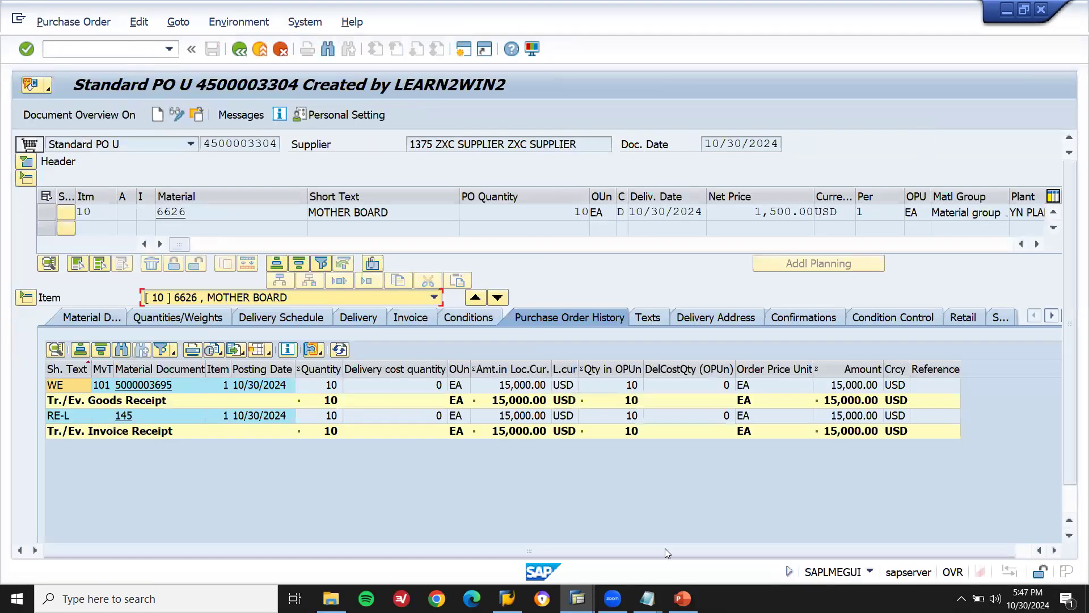
Step: Paste the purchase order number below the new GR/IR account in the untitled Notepad notes, and return to SAP
{"action": "left_click", "coordinate": [648, 599]}
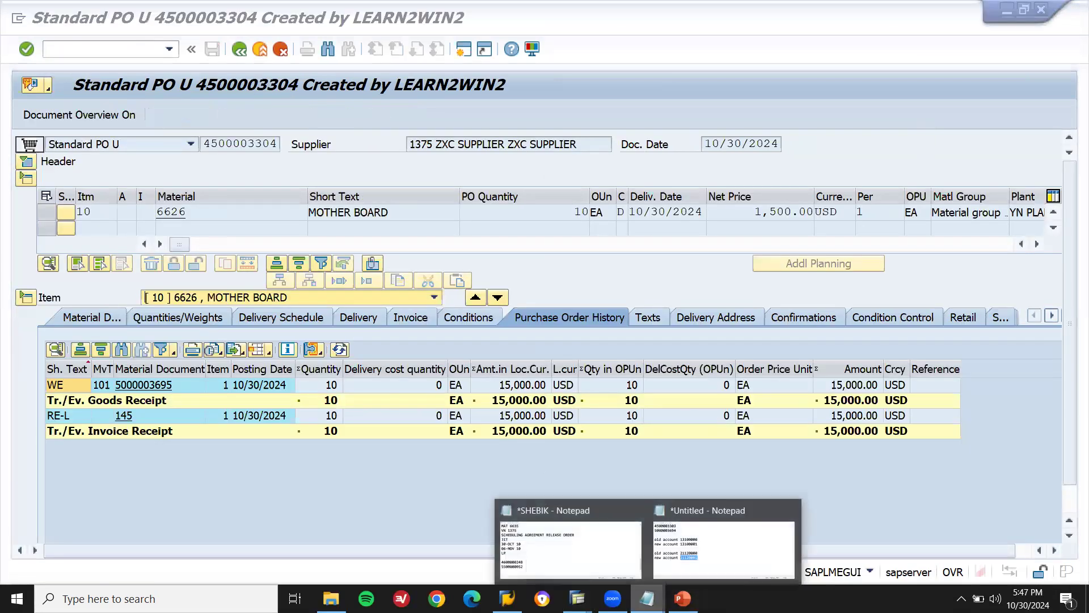
{"action": "left_click", "coordinate": [711, 536]}
{"action": "left_click", "coordinate": [678, 405]}
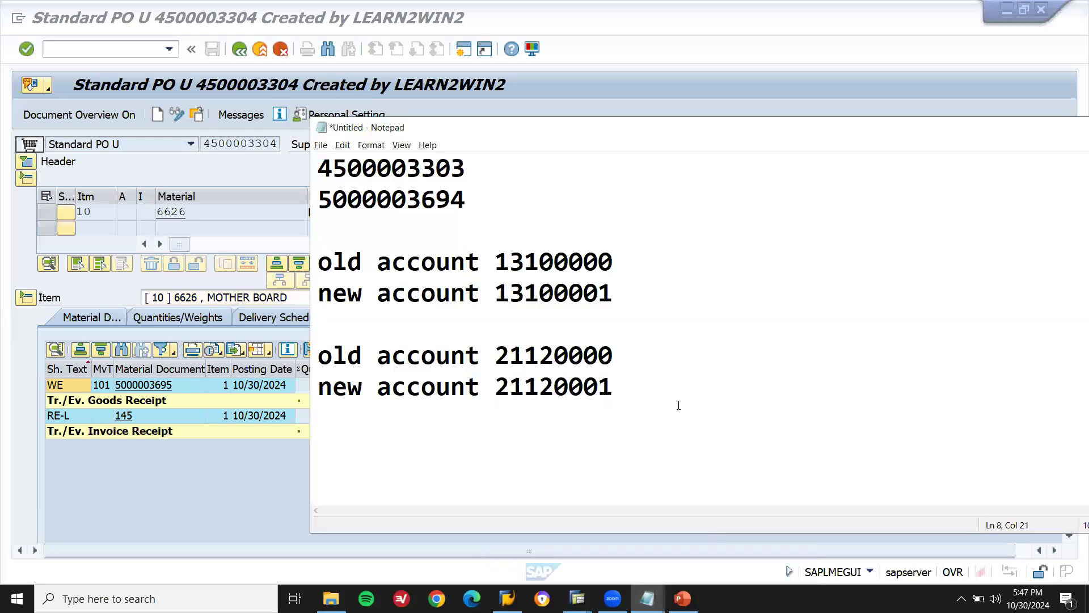
{"action": "key", "text": "ctrl+v"}
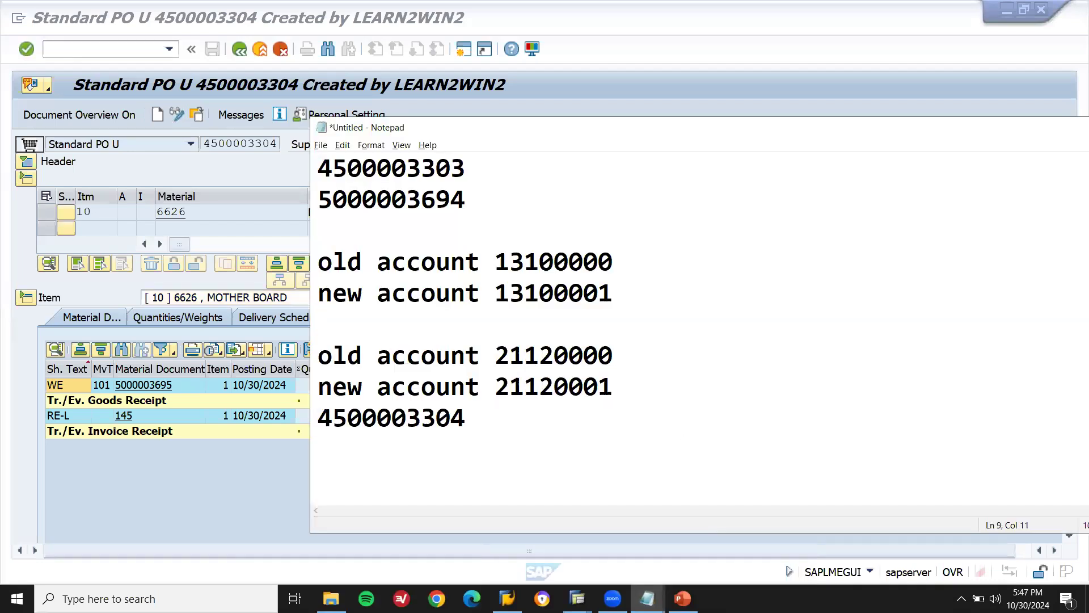
{"action": "key", "text": "alt+Tab"}
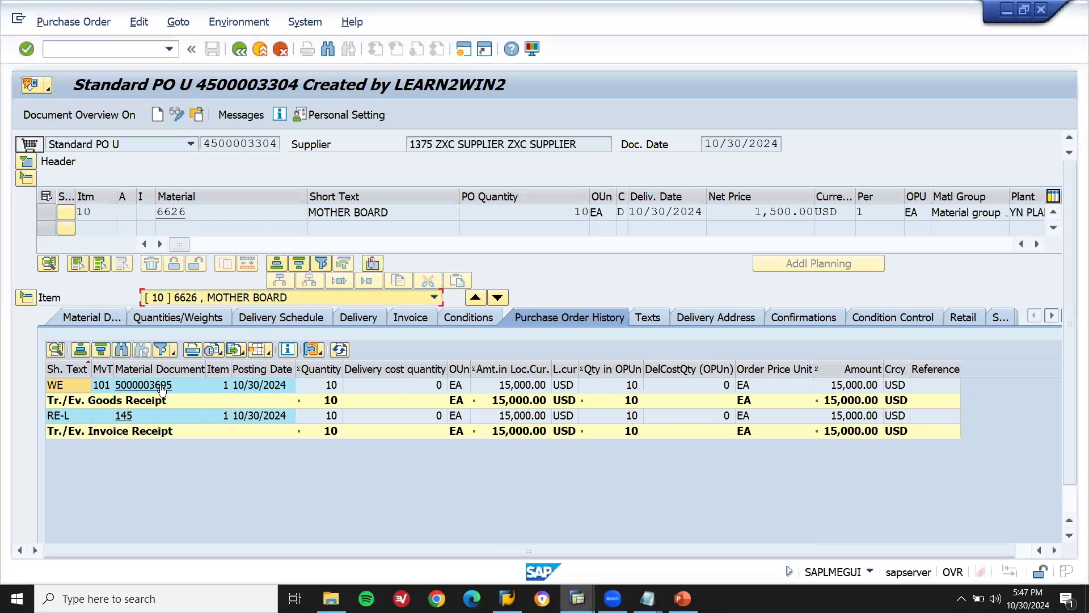
Step: Open the goods receipt's material document from the purchase order history and display its accounting document
{"action": "left_click", "coordinate": [161, 386]}
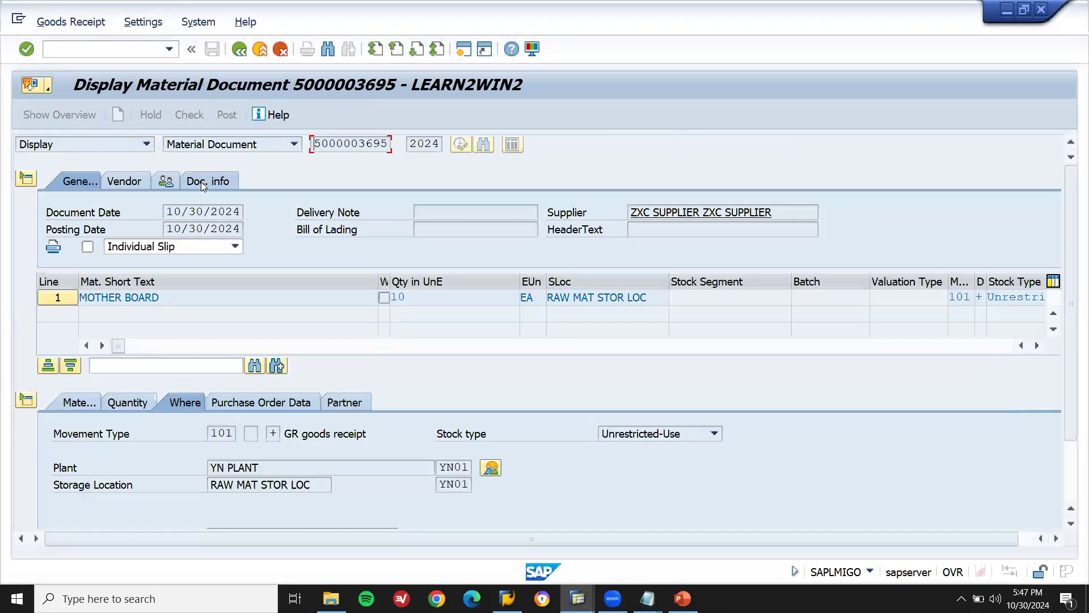
{"action": "left_click", "coordinate": [203, 182]}
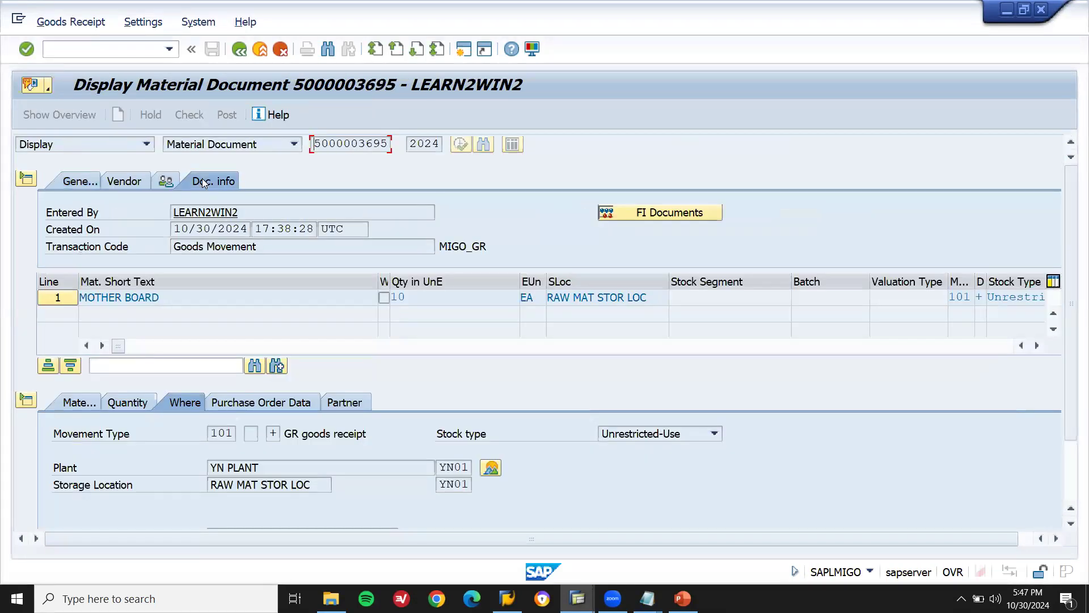
{"action": "left_click", "coordinate": [657, 219]}
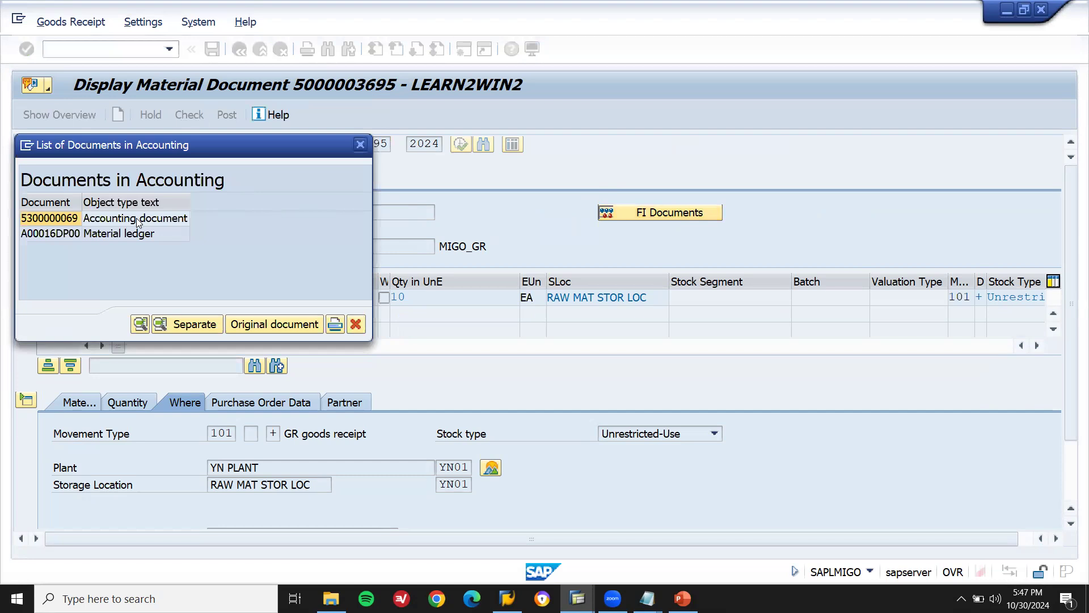
{"action": "double_click", "coordinate": [136, 218]}
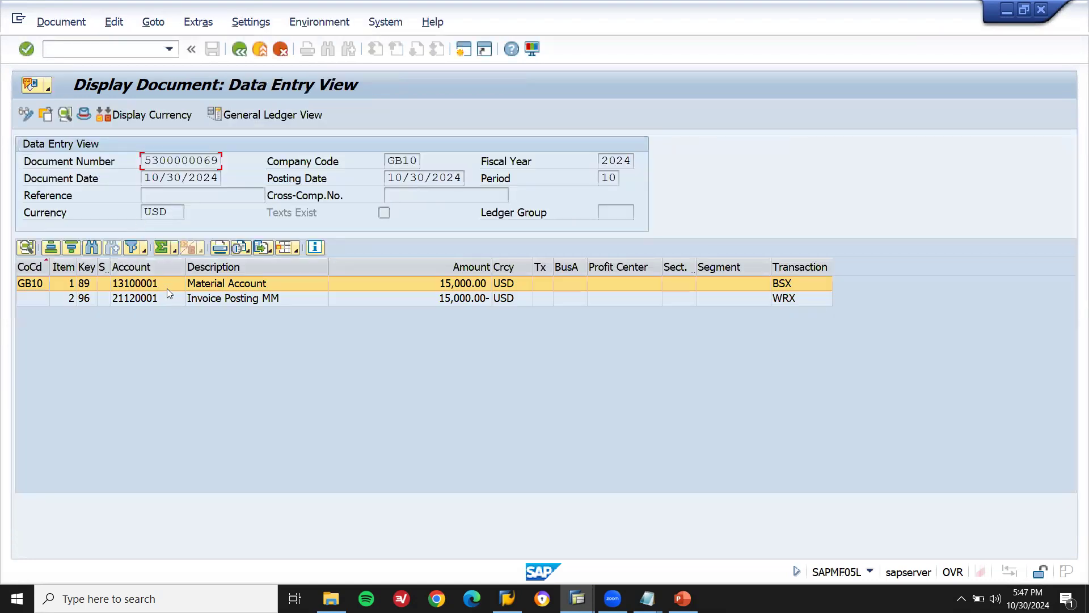
Step: Check the accounting document's inventory and GR/IR lines, and compare the GR/IR account with the new account in the Notepad notes
{"action": "left_click", "coordinate": [166, 284]}
{"action": "left_click", "coordinate": [33, 286]}
{"action": "left_click", "coordinate": [123, 299]}
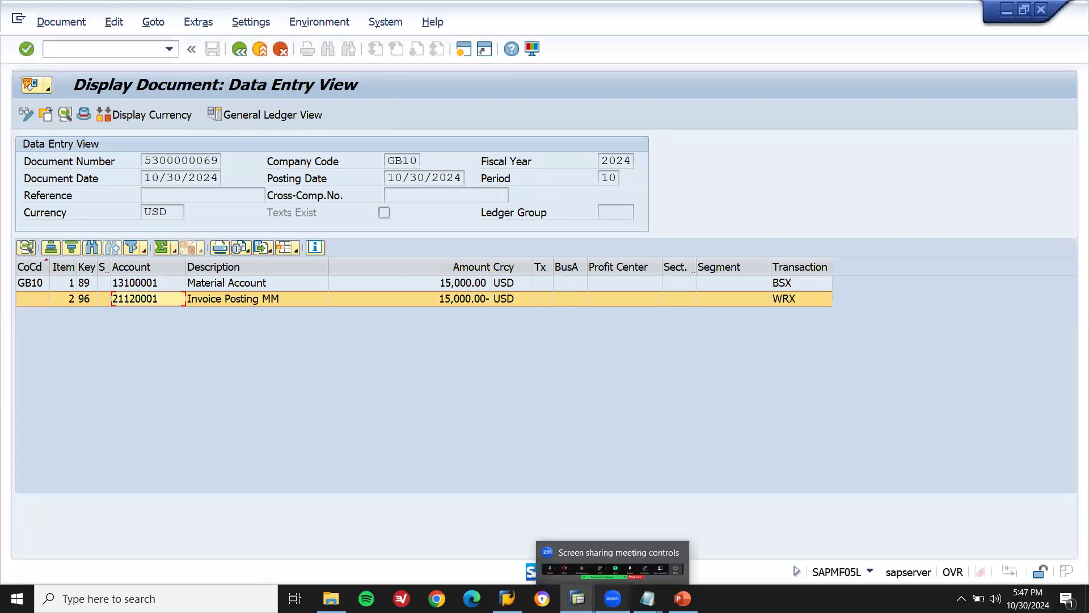
{"action": "mouse_move", "coordinate": [647, 599]}
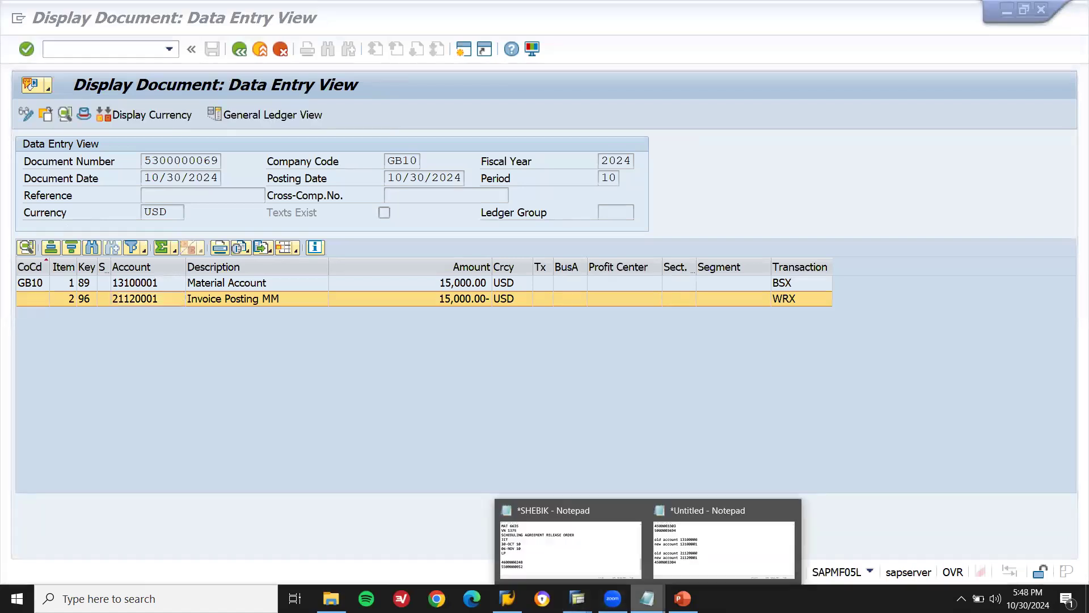
{"action": "left_click", "coordinate": [720, 556]}
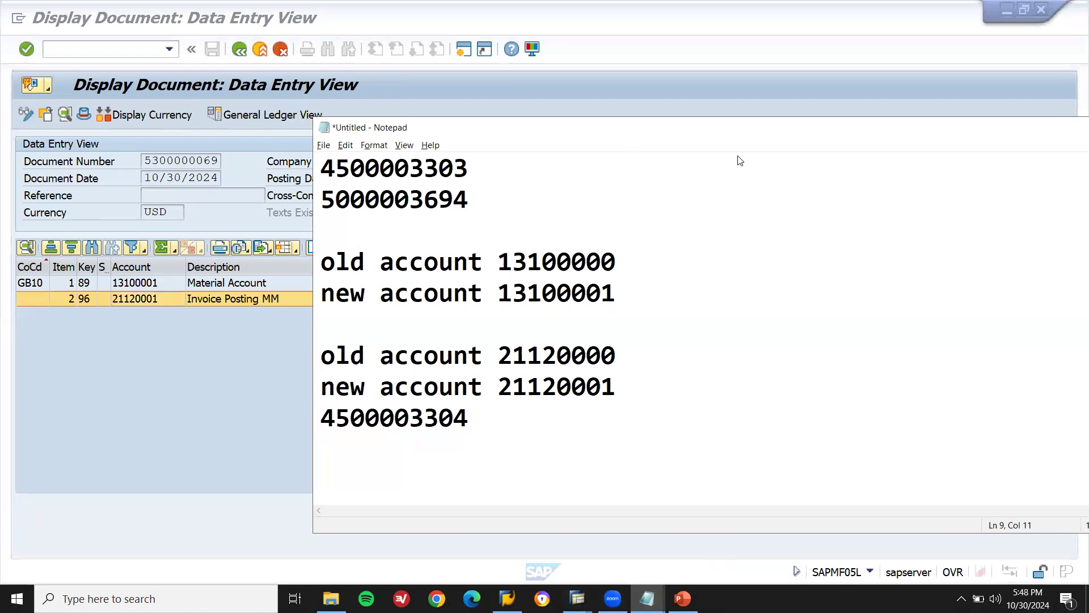
{"action": "left_click_drag", "start_coordinate": [732, 130], "coordinate": [841, 160]}
{"action": "double_click", "coordinate": [647, 418]}
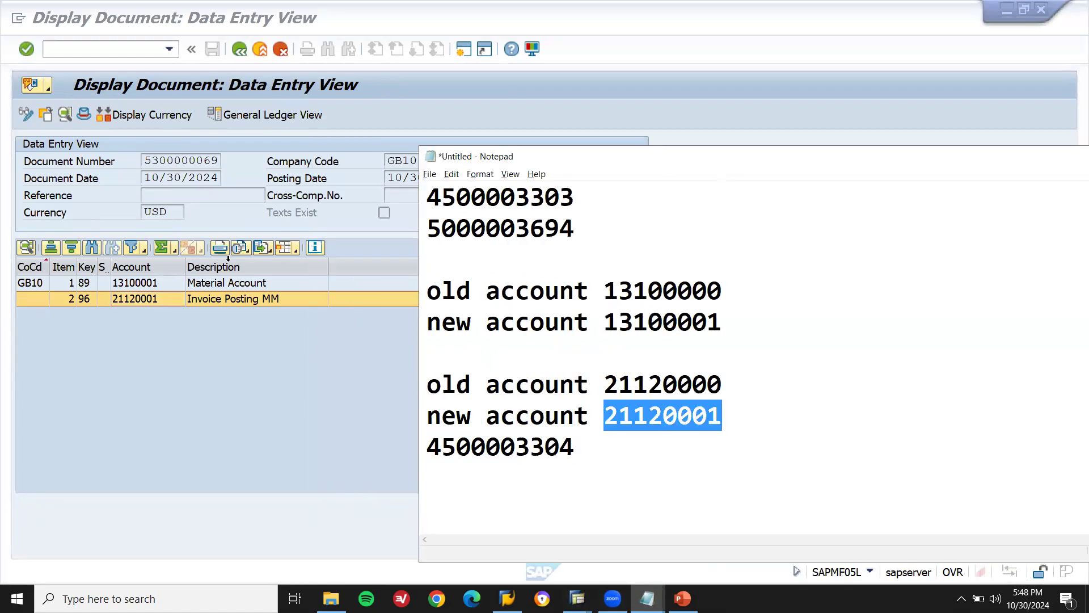
Step: Open the Material Account line item and compare its G/L account with the new inventory account in the Notepad notes
{"action": "left_click", "coordinate": [153, 286]}
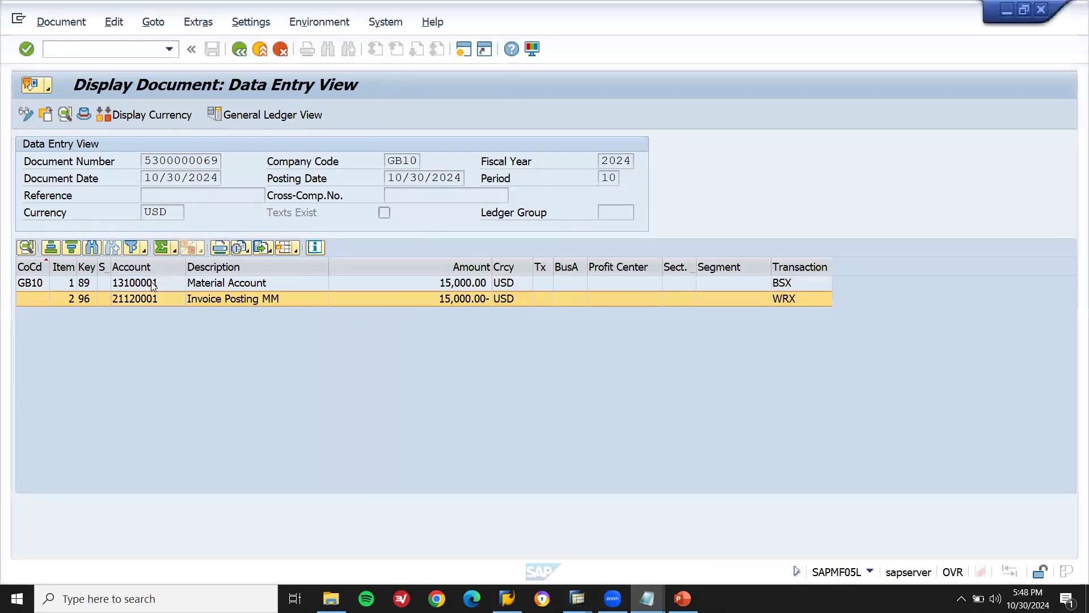
{"action": "left_click", "coordinate": [154, 284]}
{"action": "key", "text": "alt+Tab"}
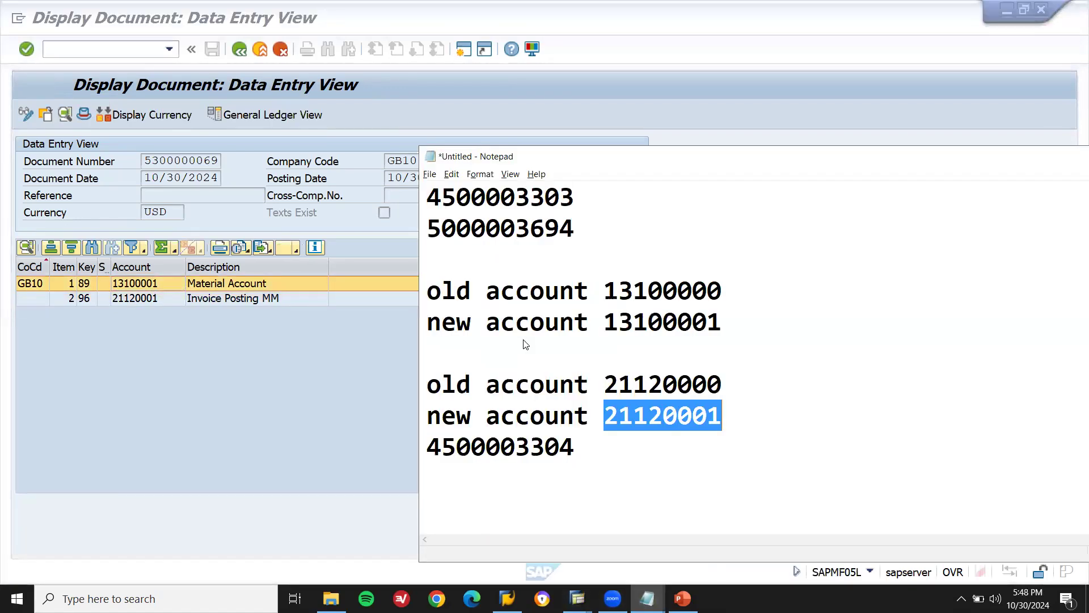
{"action": "double_click", "coordinate": [658, 319]}
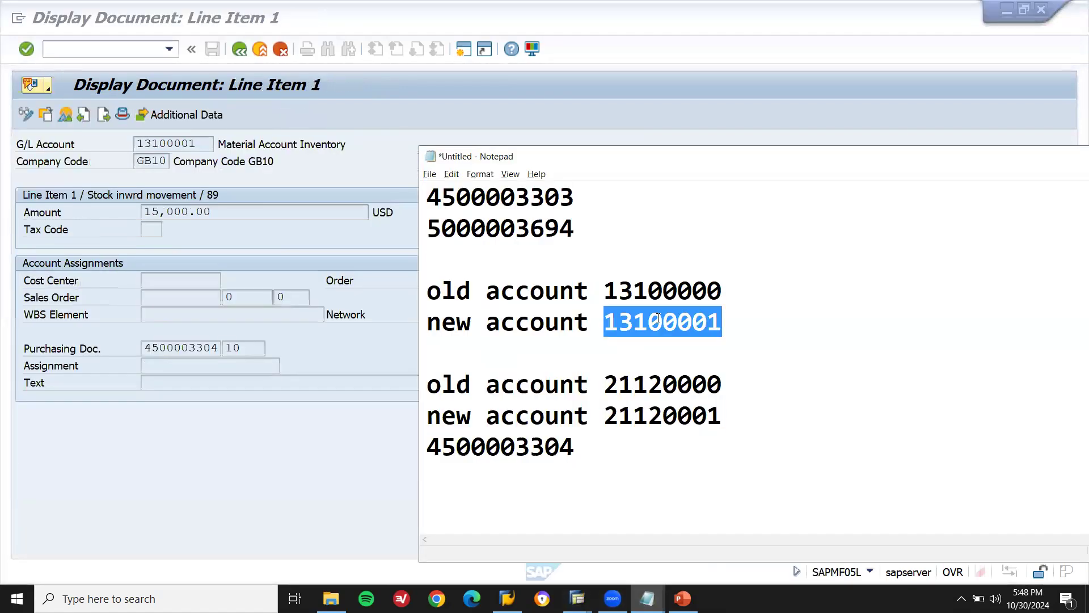
{"action": "left_click", "coordinate": [201, 141]}
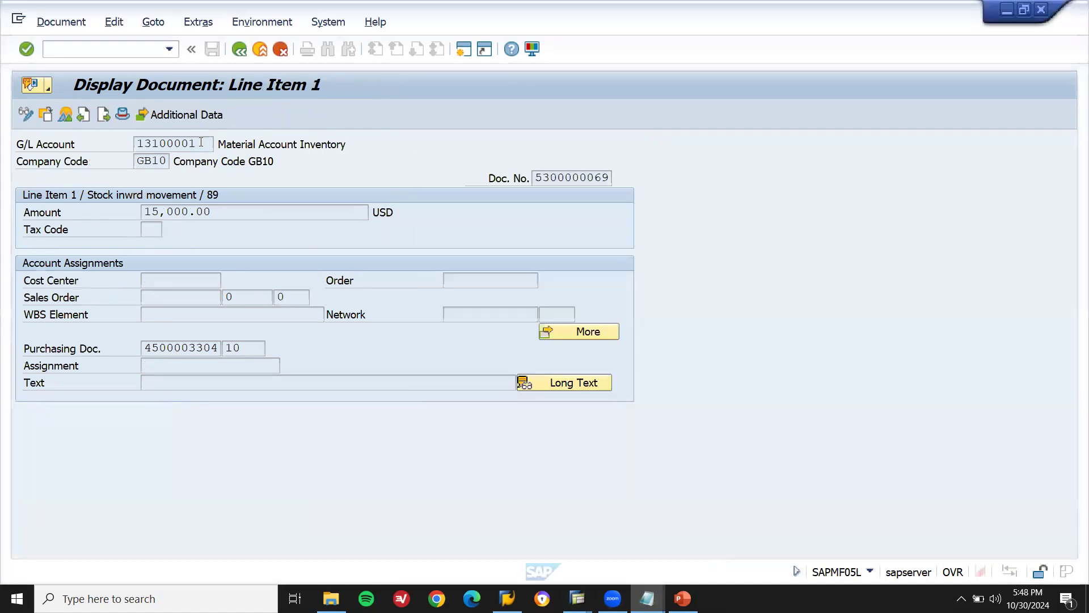
{"action": "left_click", "coordinate": [201, 142]}
{"action": "key", "text": "shift+Left"}
{"action": "key", "text": "shift+Left"}
{"action": "key", "text": "shift+Left"}
{"action": "key", "text": "shift+Left"}
{"action": "key", "text": "shift+Left"}
{"action": "key", "text": "shift+Left"}
{"action": "key", "text": "shift+Left"}
{"action": "key", "text": "shift+Left"}
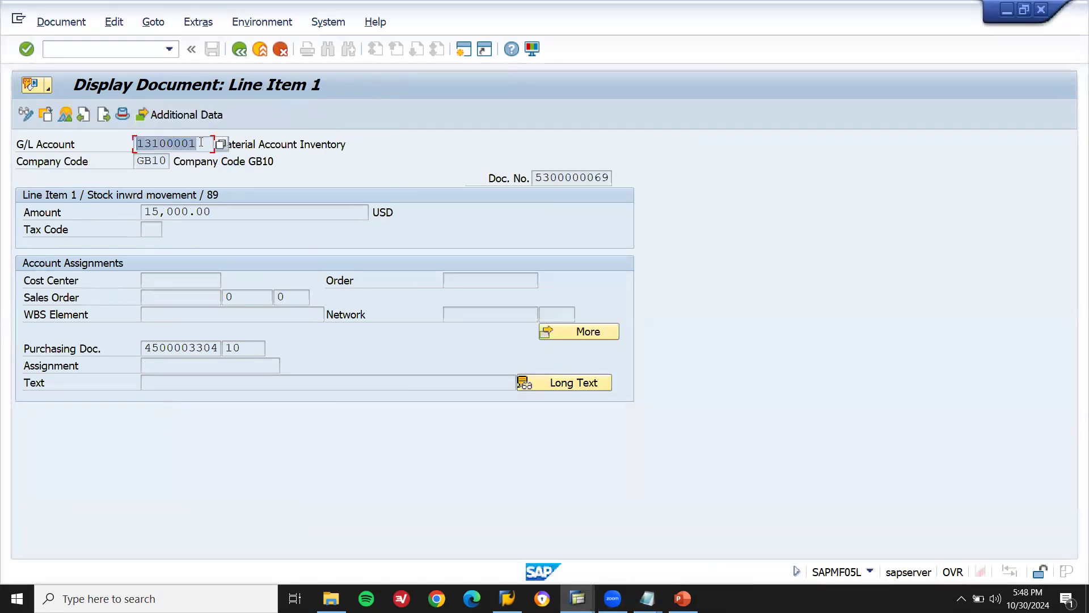